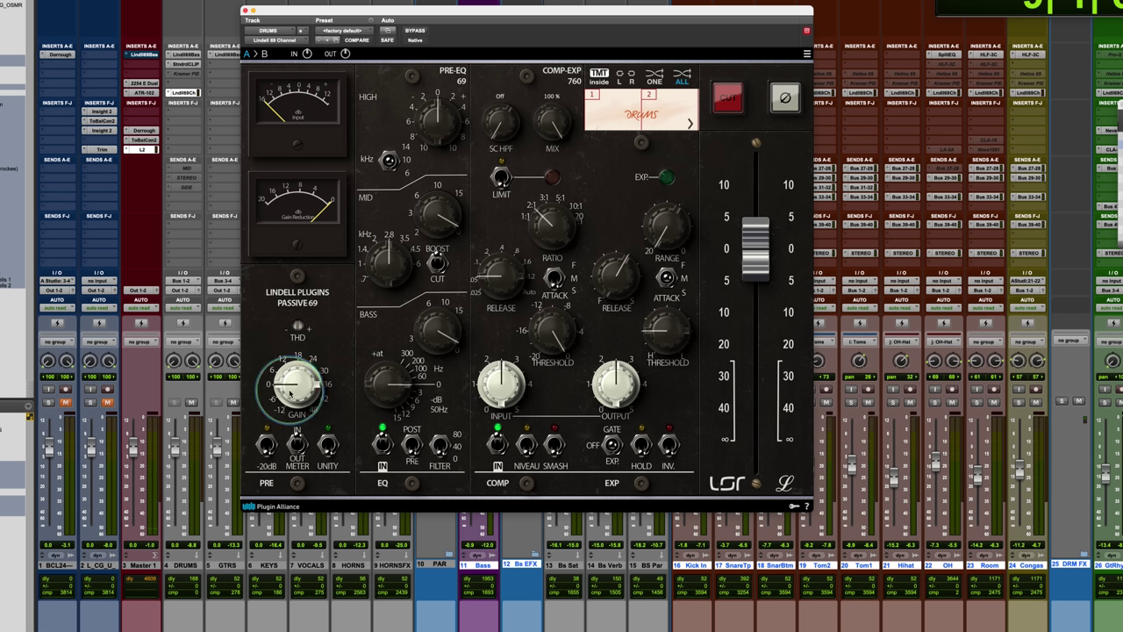
Sweep the drum strip's preamp gain up to about 36 and back down
{"action": "left_click_drag", "start_coordinate": [292, 392], "coordinate": [299, 359]}
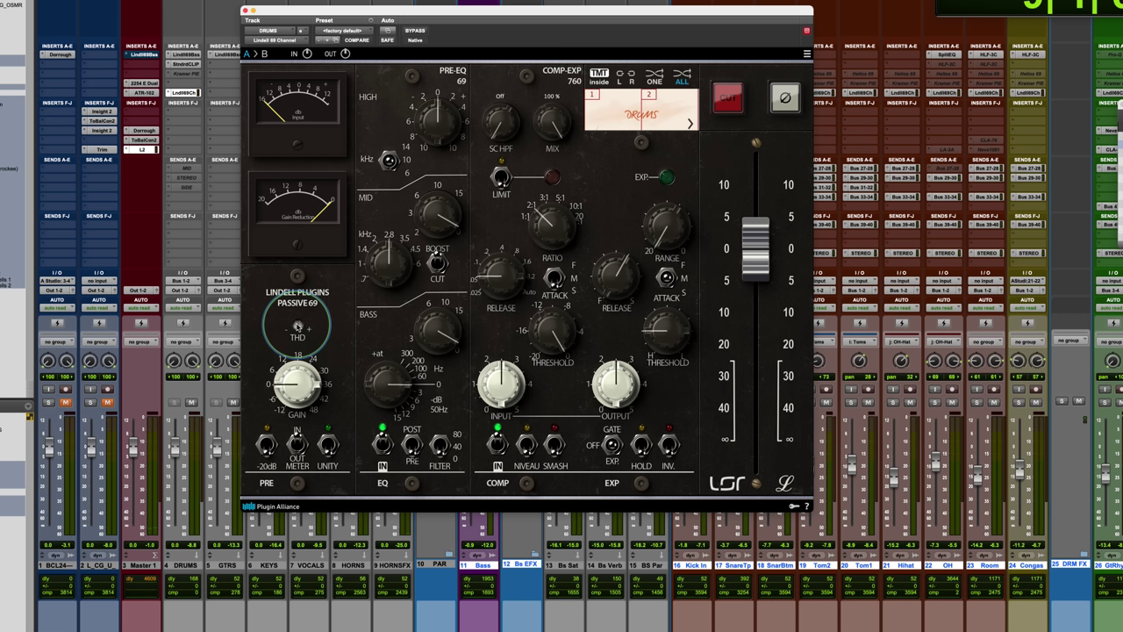
{"action": "left_click_drag", "start_coordinate": [296, 410], "coordinate": [334, 358]}
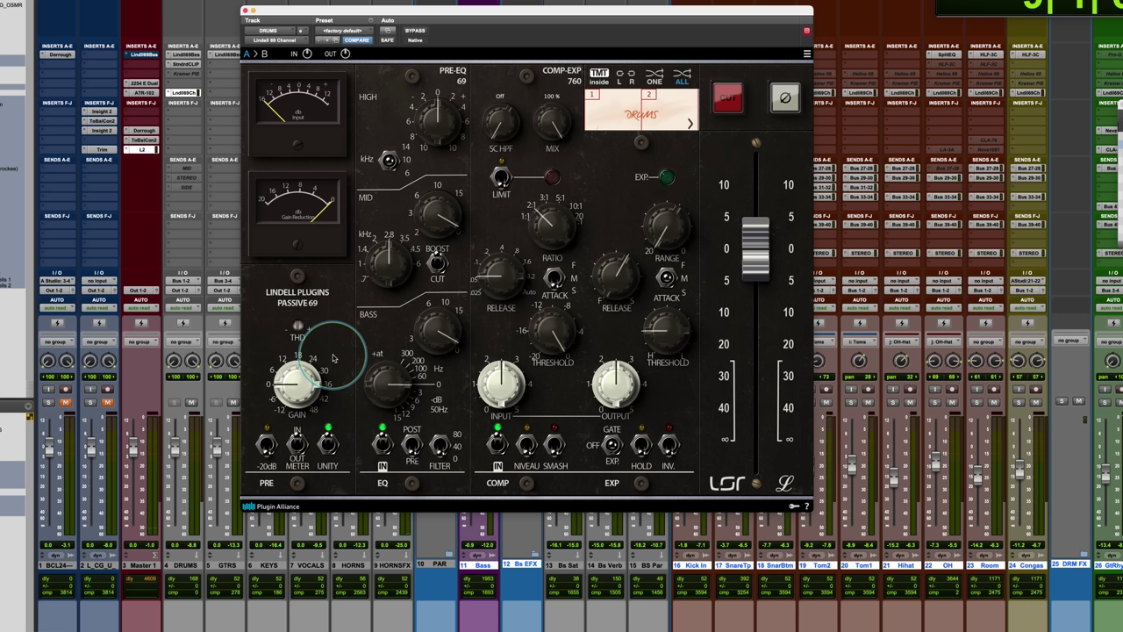
{"action": "left_click_drag", "start_coordinate": [333, 357], "coordinate": [288, 351]}
{"action": "left_click", "coordinate": [569, 125]}
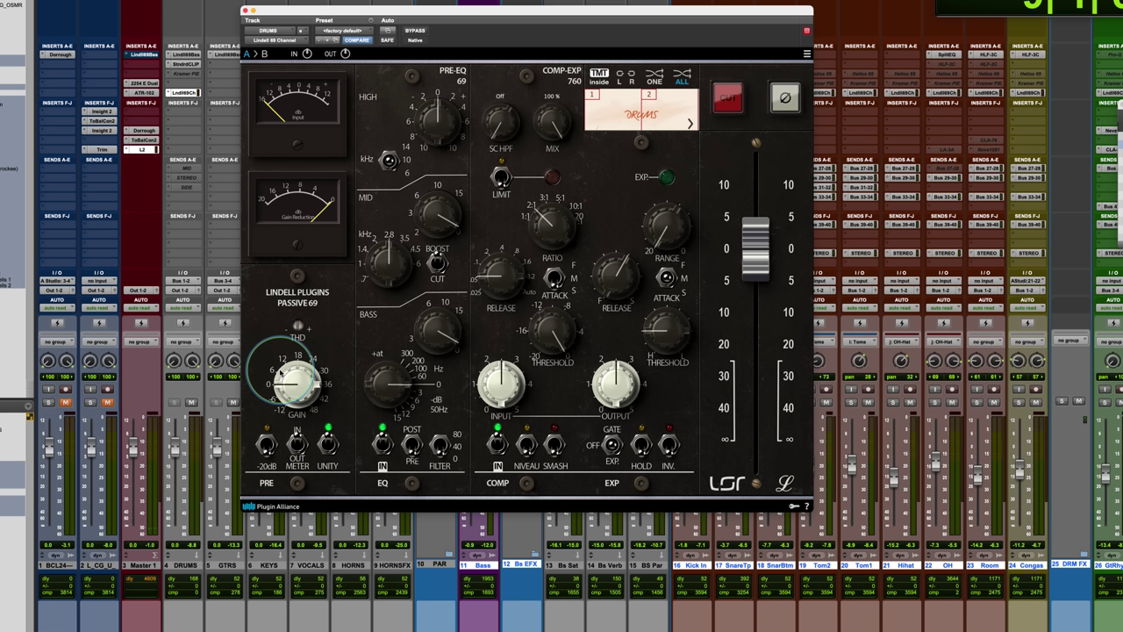
Turn unity gain off, try the -20 dB pad on and off, then restore unity gain
{"action": "left_click", "coordinate": [328, 445]}
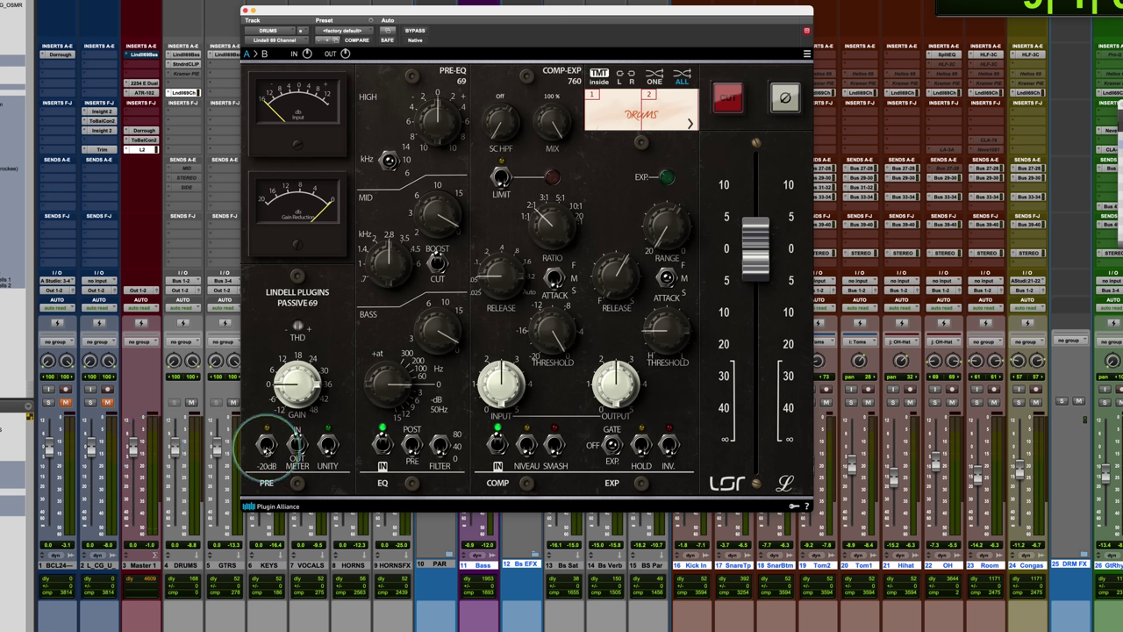
{"action": "left_click", "coordinate": [266, 446]}
{"action": "left_click", "coordinate": [266, 446]}
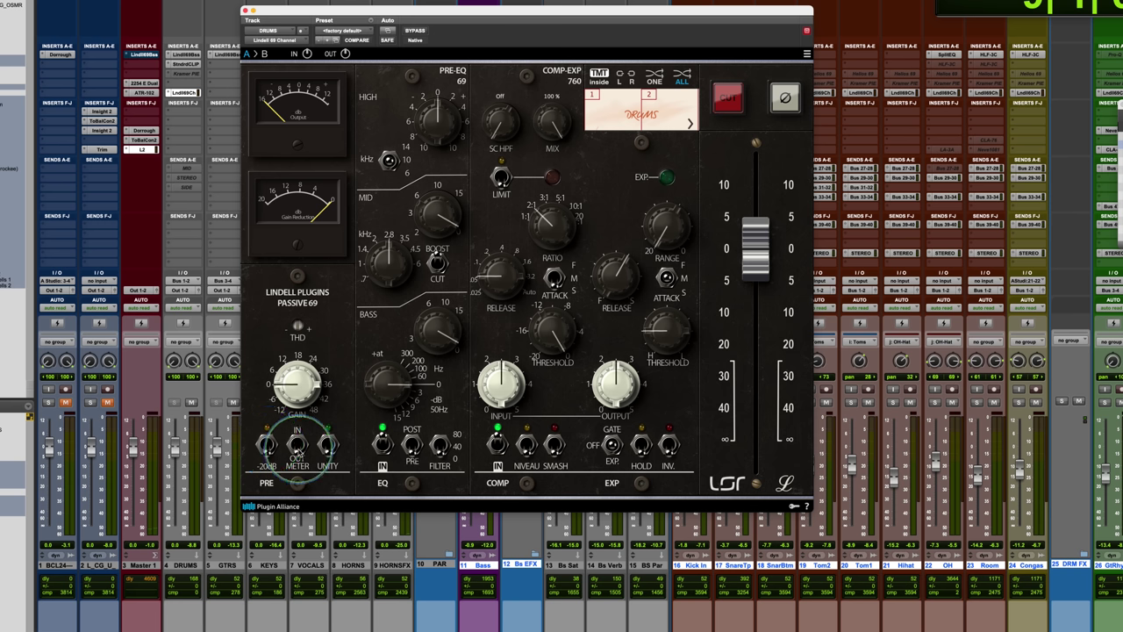
{"action": "left_click", "coordinate": [343, 466]}
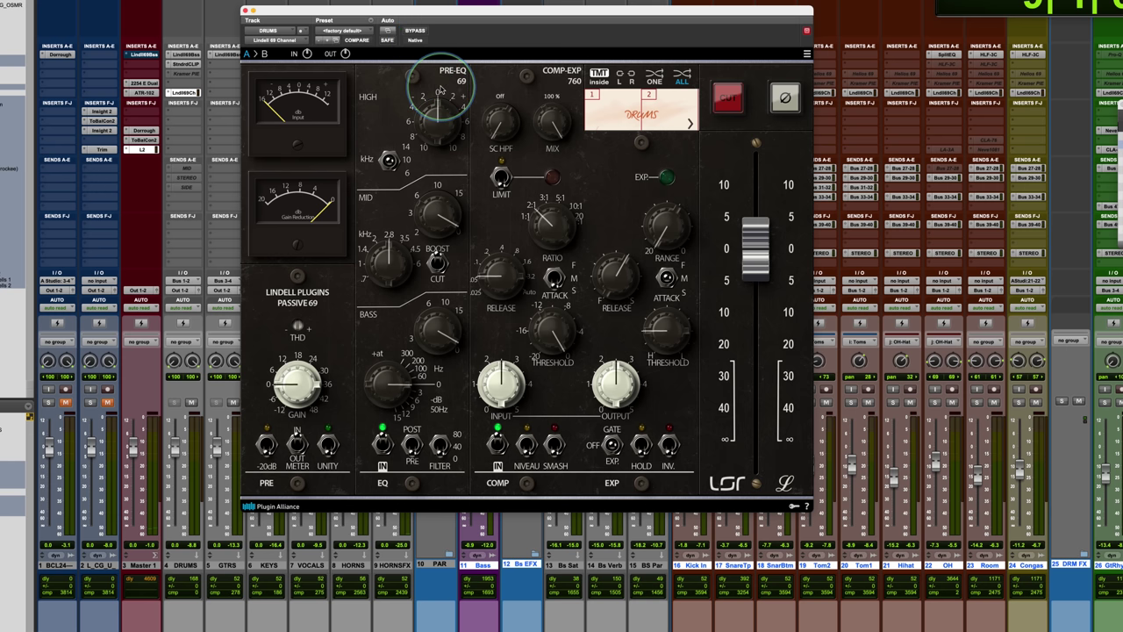
{"action": "key", "text": "super+Tab"}
{"action": "key", "text": "super+Tab"}
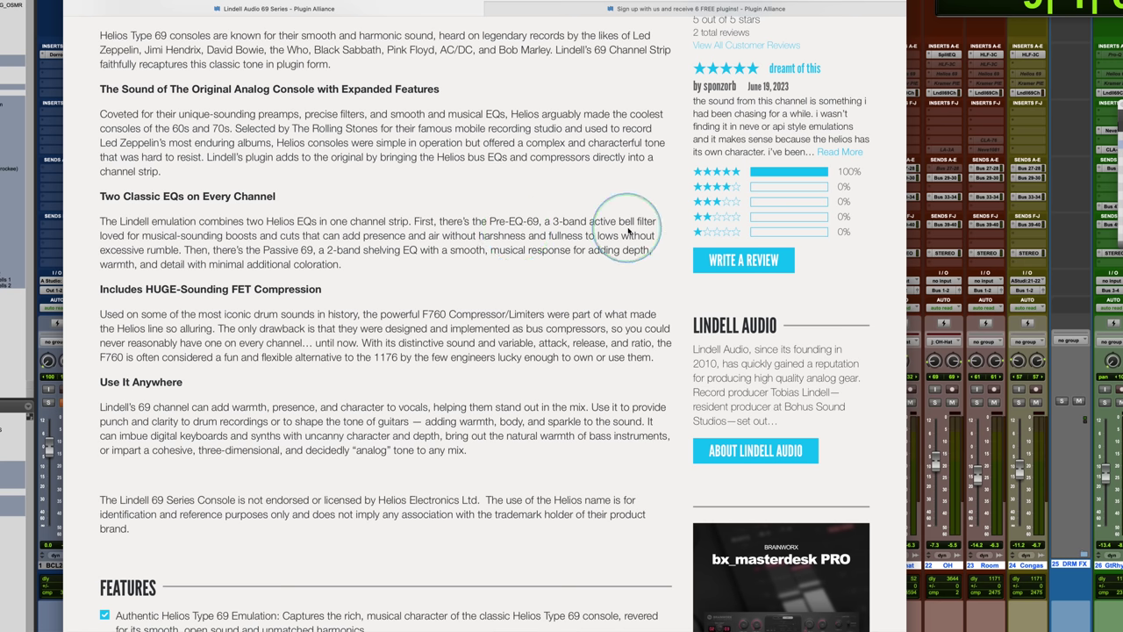
{"action": "key", "text": "super+Tab"}
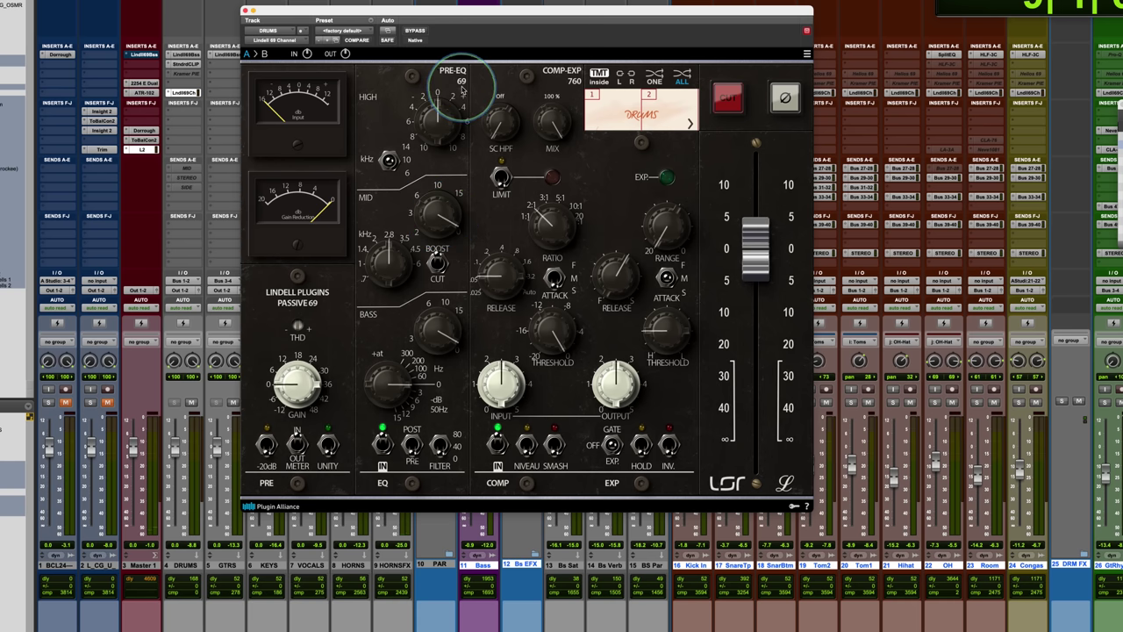
{"action": "key", "text": "super+Tab"}
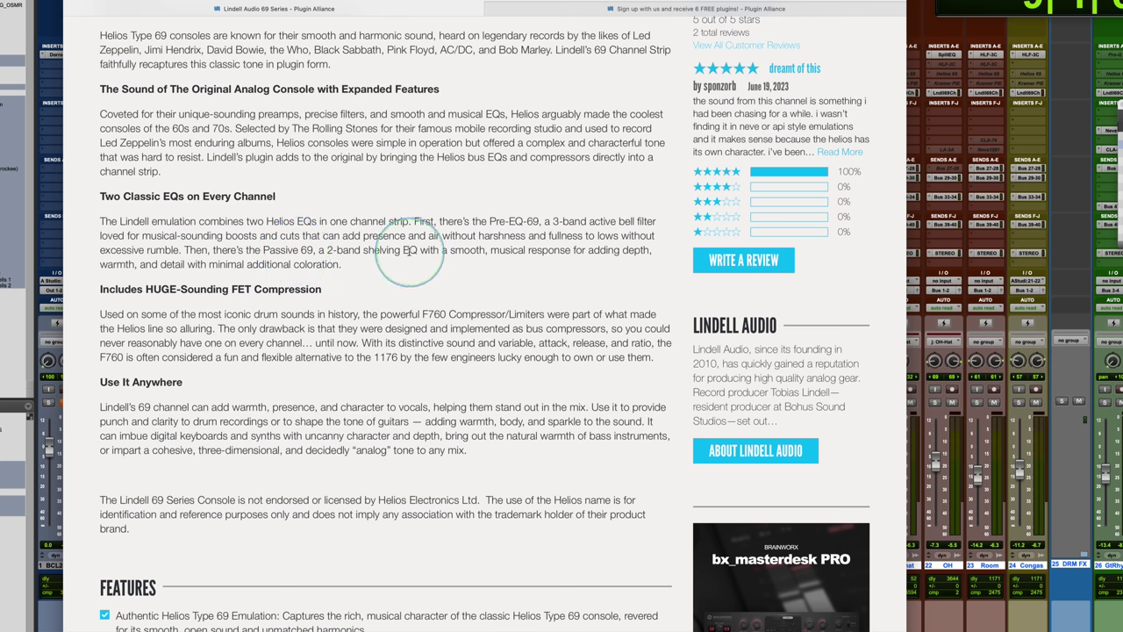
{"action": "key", "text": "super+Tab"}
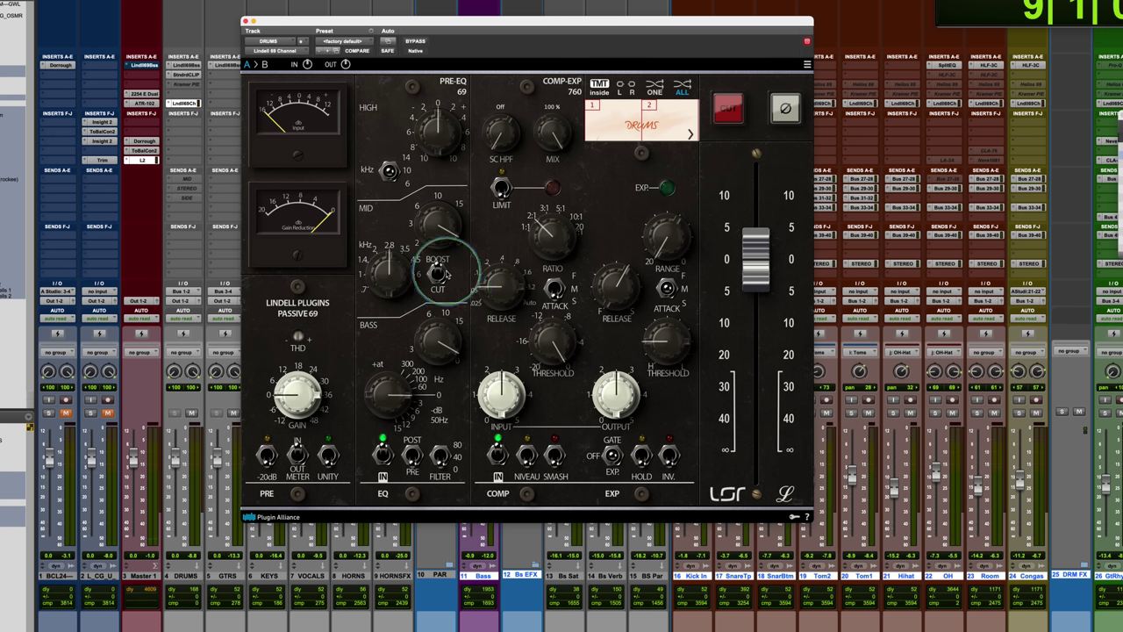
Flip the mid band's boost/cut, then try the bass band at about 4 dB and reset it to 0 dB
{"action": "left_click", "coordinate": [437, 275]}
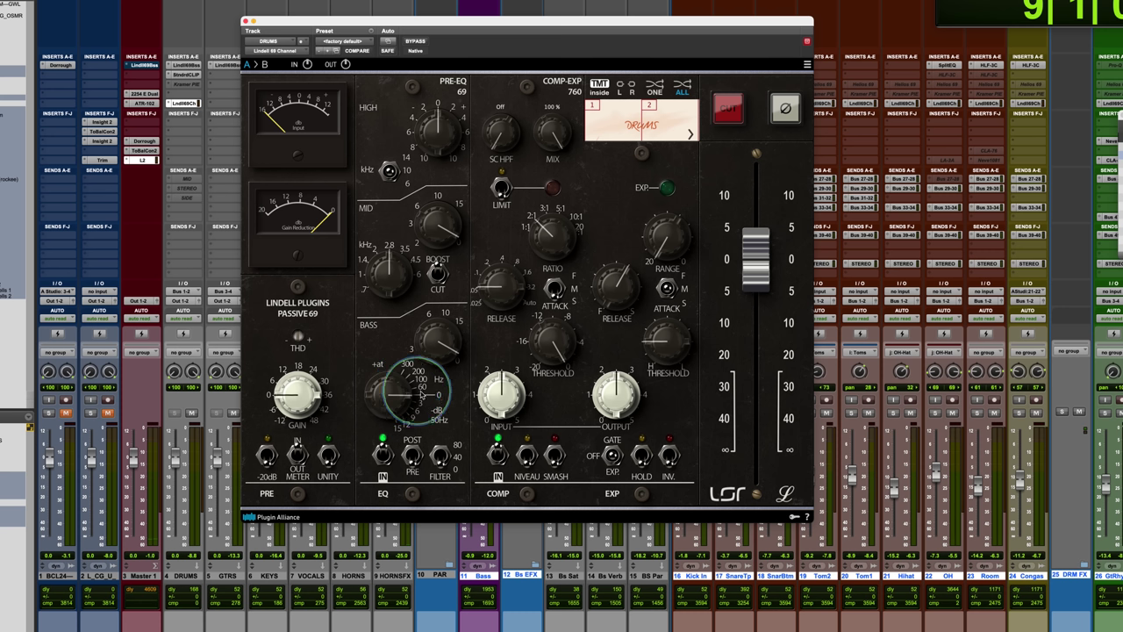
{"action": "mouse_move", "coordinate": [388, 413]}
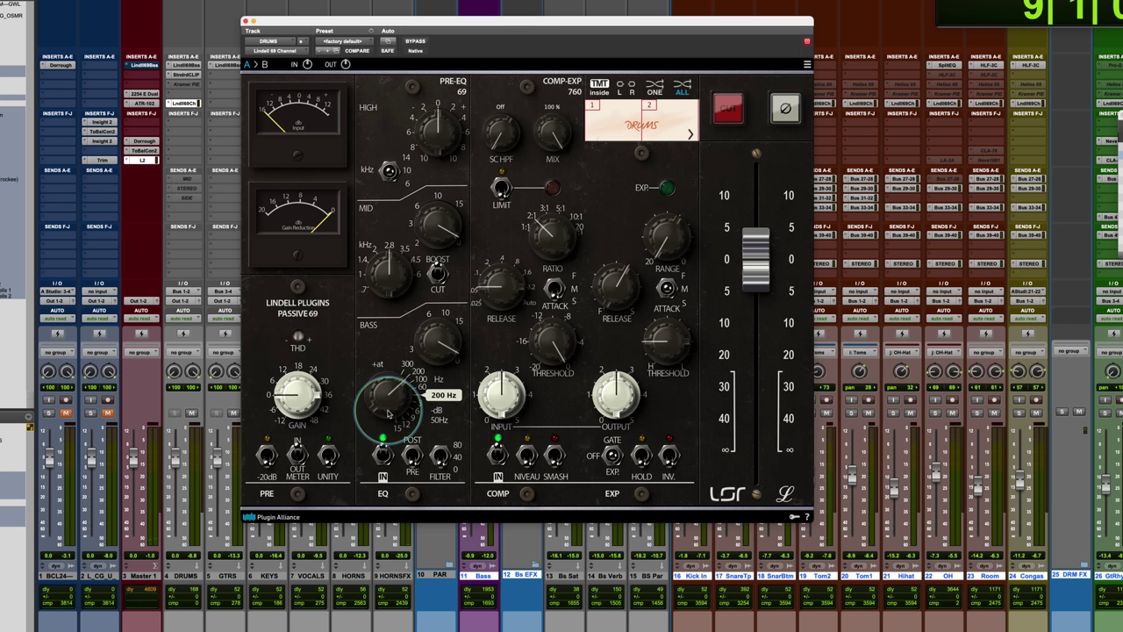
{"action": "mouse_move", "coordinate": [395, 349]}
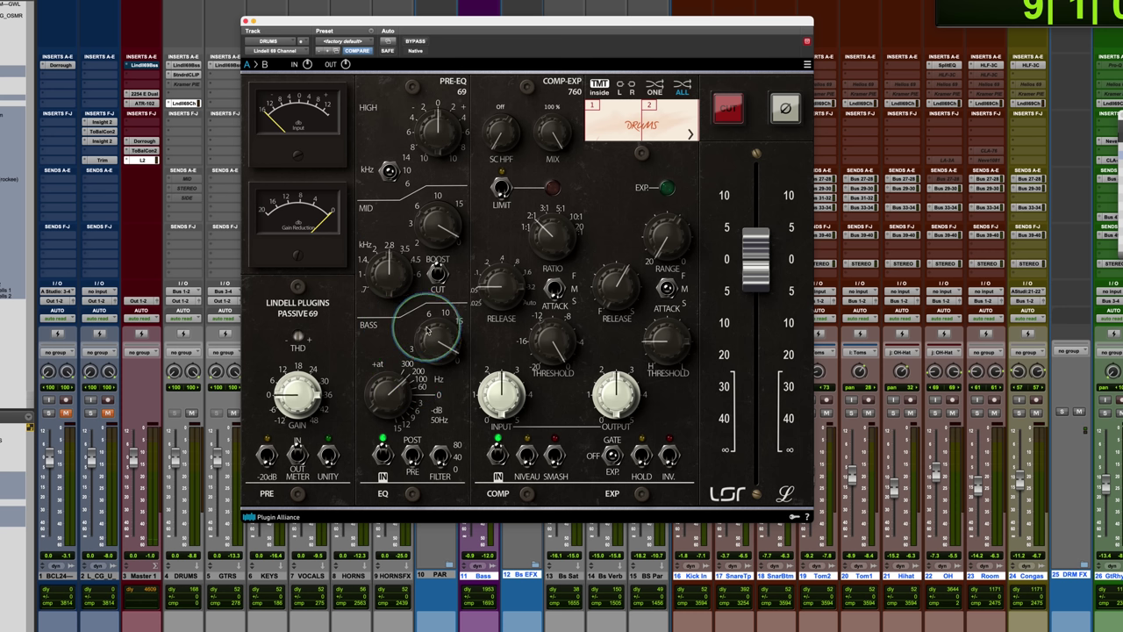
{"action": "left_click_drag", "start_coordinate": [419, 406], "coordinate": [420, 406]}
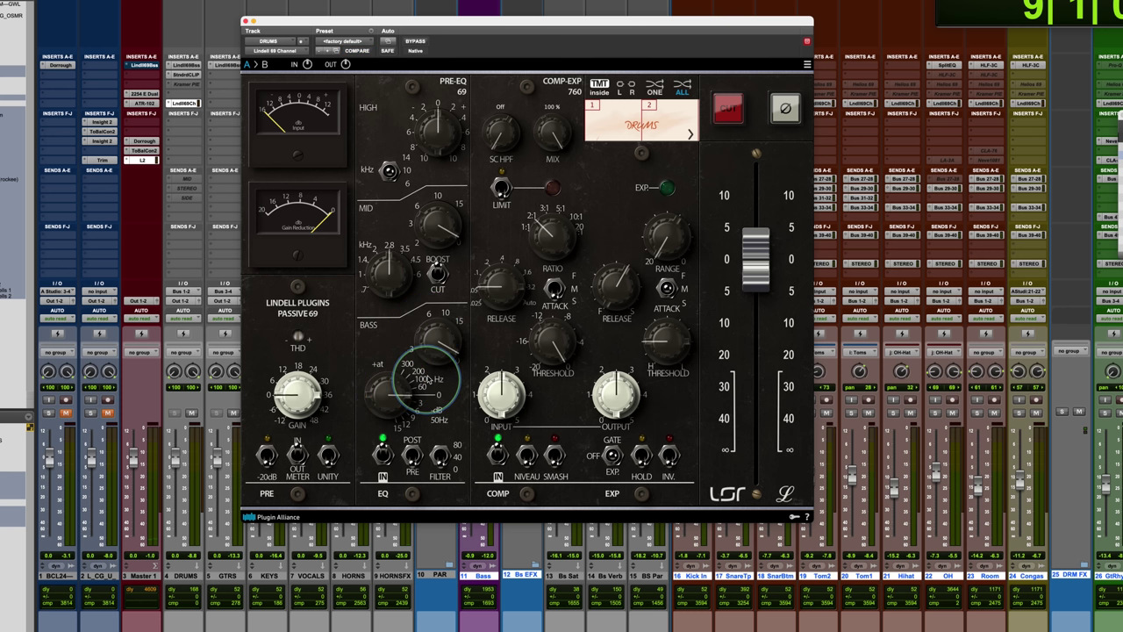
{"action": "left_click_drag", "start_coordinate": [437, 342], "coordinate": [446, 341]}
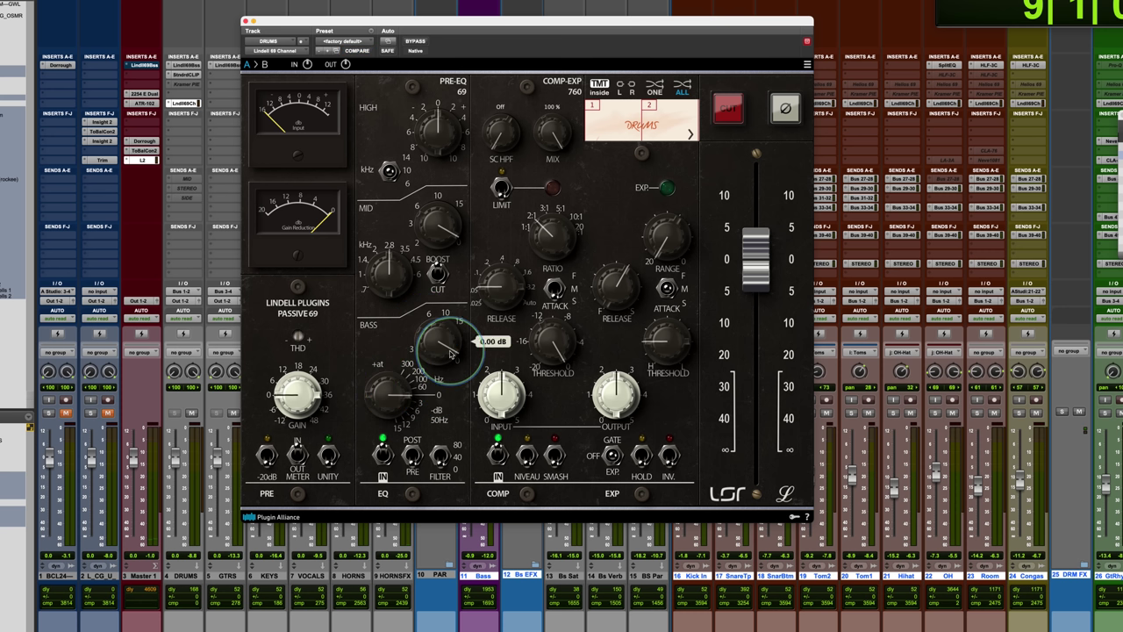
{"action": "left_click", "coordinate": [392, 400]}
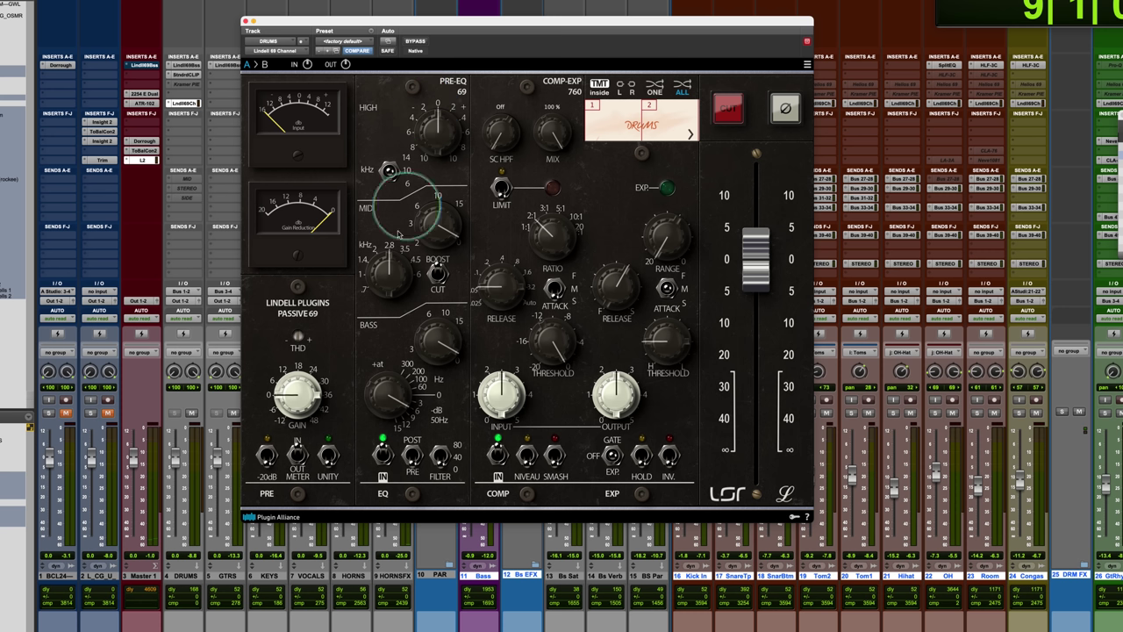
Adjust the bass band frequency and cut its level to about -15 dB
{"action": "left_click_drag", "start_coordinate": [399, 375], "coordinate": [399, 408]}
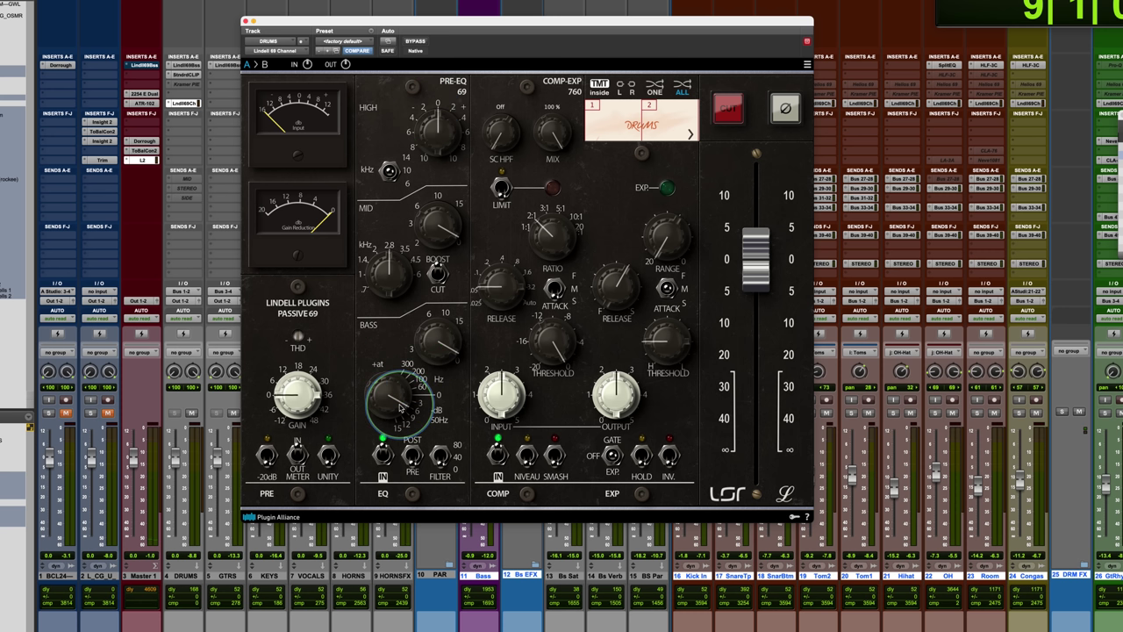
{"action": "mouse_move", "coordinate": [399, 406]}
{"action": "left_click_drag", "start_coordinate": [399, 406], "coordinate": [392, 398]}
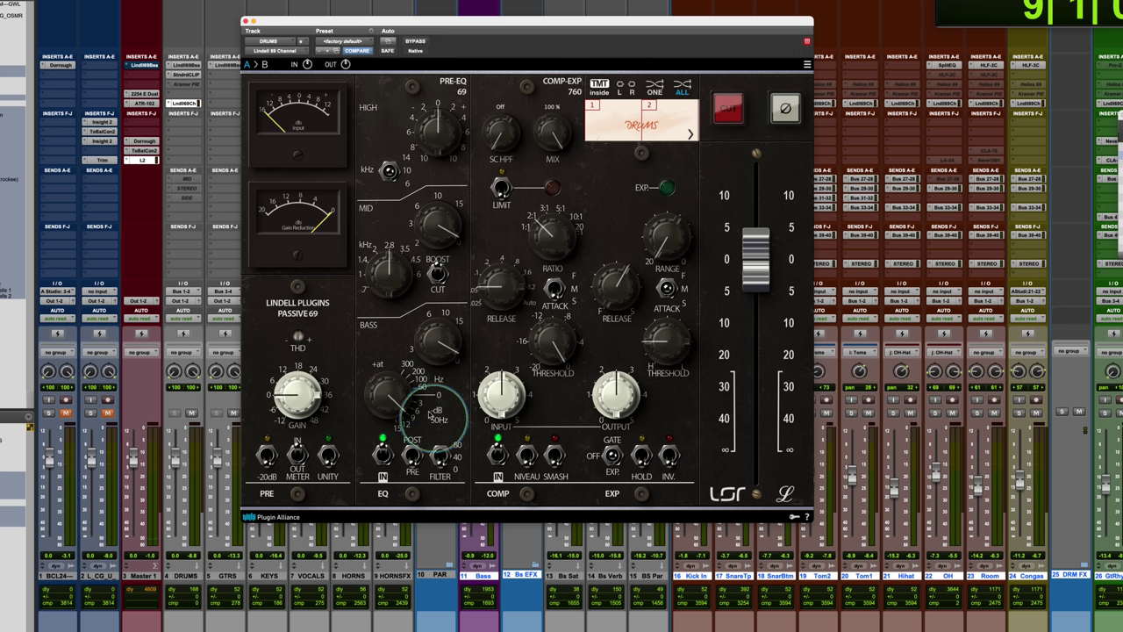
{"action": "left_click_drag", "start_coordinate": [392, 402], "coordinate": [400, 383]}
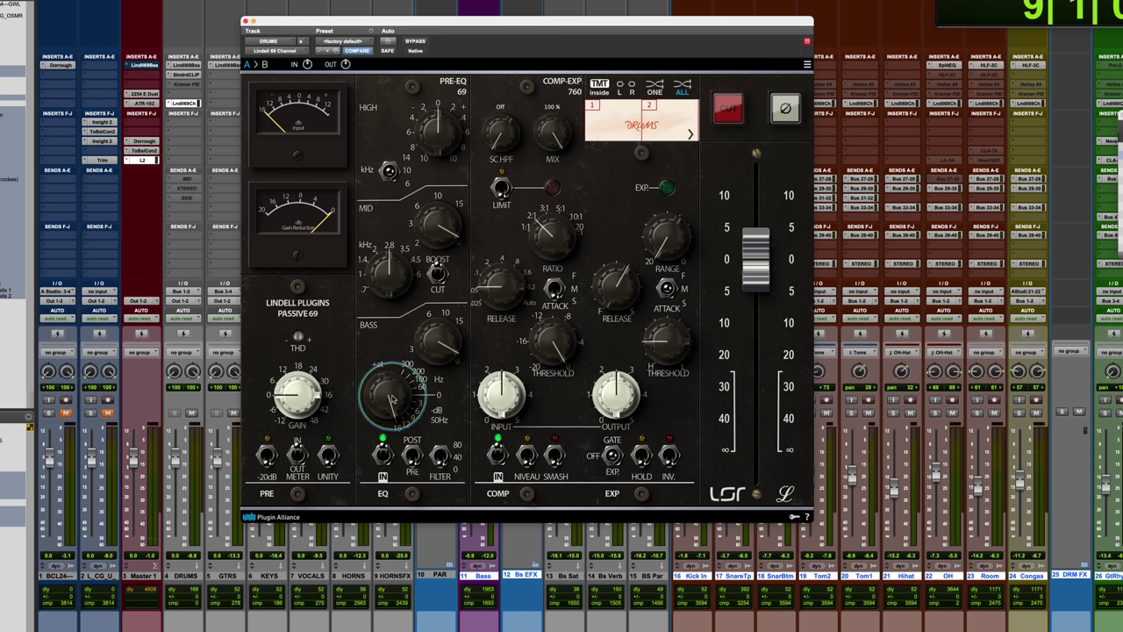
Reset the drum strip's bass band to 0 dB and toggle the EQ POST/PRE placement
{"action": "left_click", "coordinate": [400, 384], "text": "alt"}
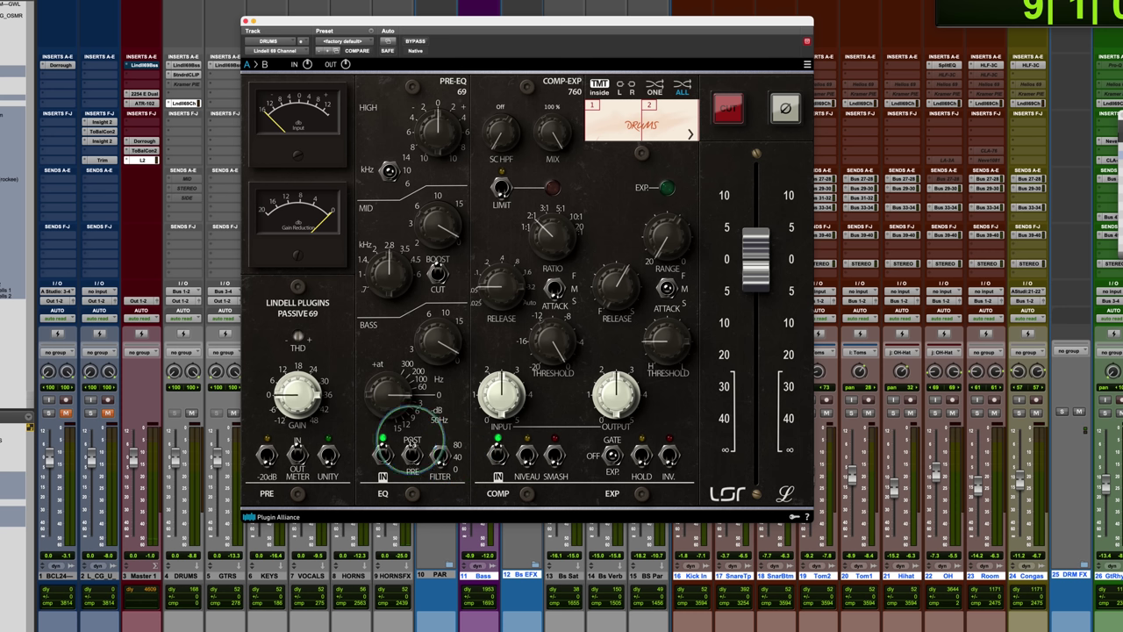
{"action": "left_click", "coordinate": [412, 447]}
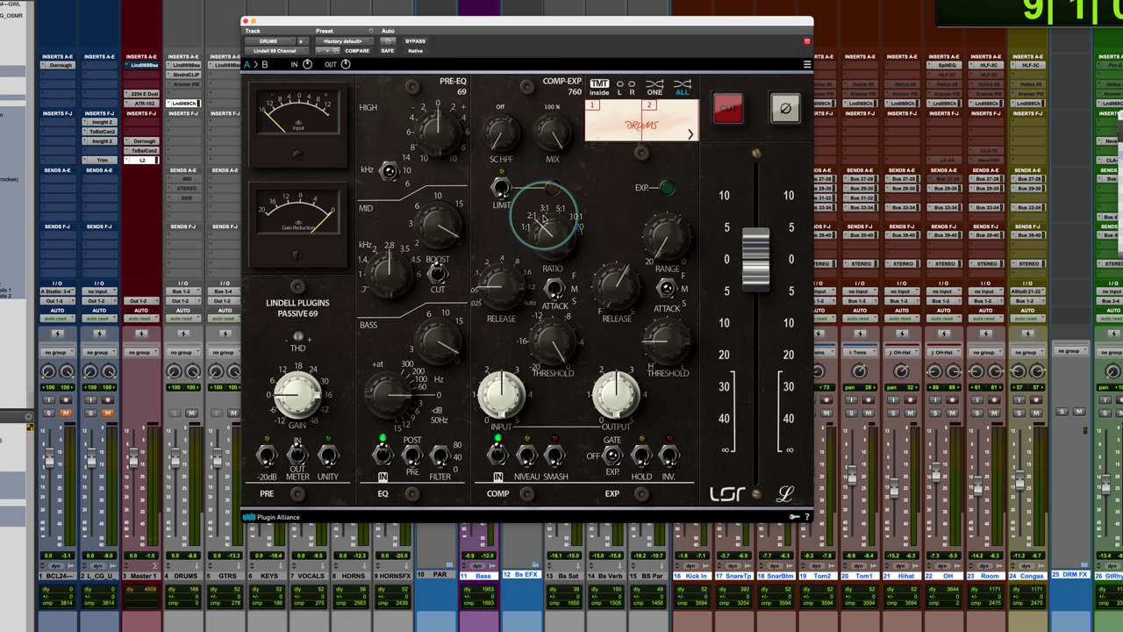
Set a new compressor ratio step, switch attack toward Auto, and lengthen release to 100 ms
{"action": "left_click_drag", "start_coordinate": [601, 275], "coordinate": [572, 213]}
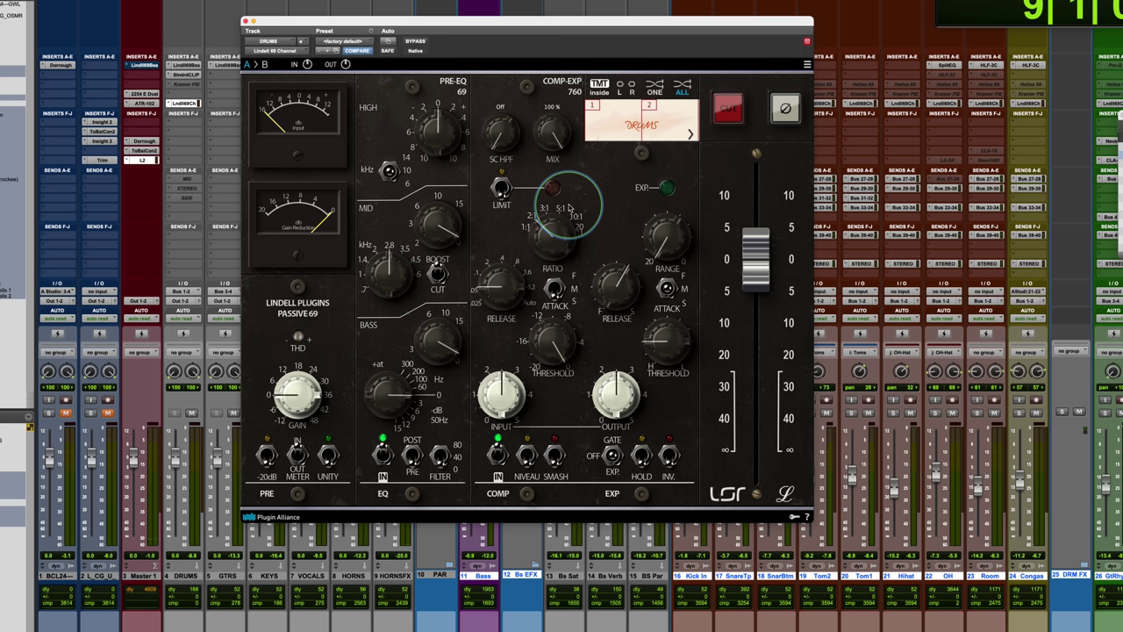
{"action": "left_click", "coordinate": [537, 233]}
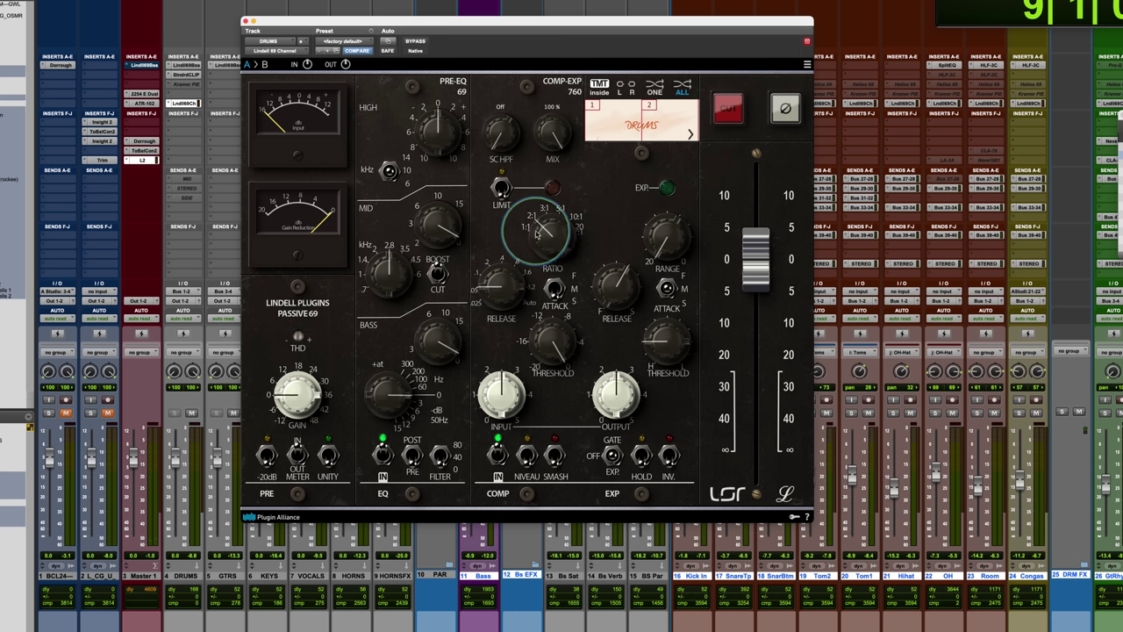
{"action": "left_click", "coordinate": [557, 289]}
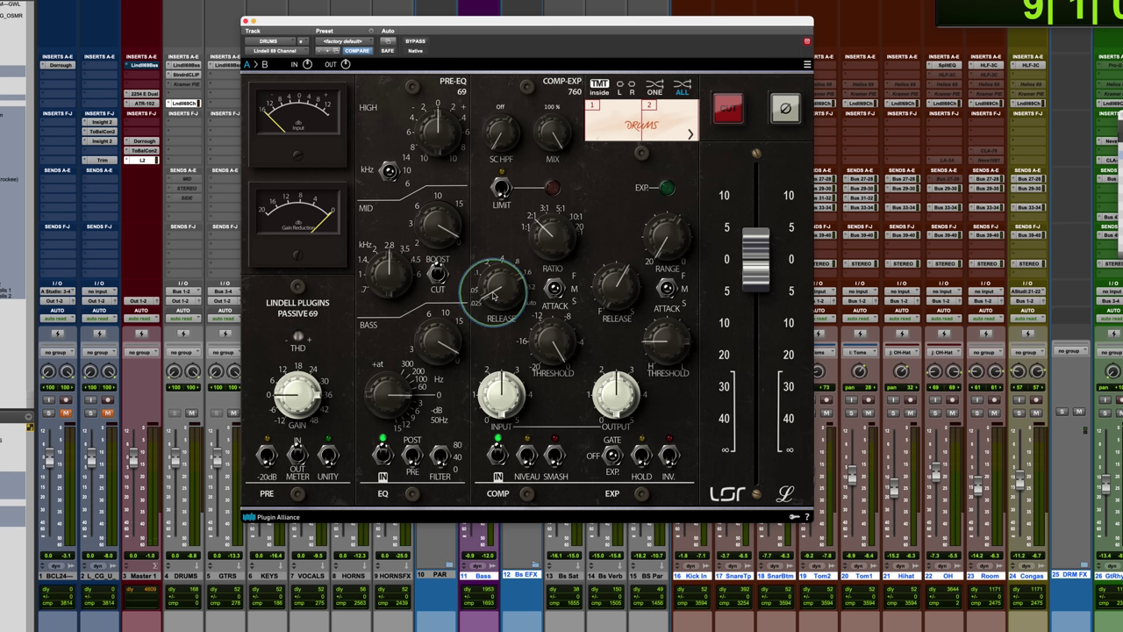
{"action": "left_click_drag", "start_coordinate": [493, 296], "coordinate": [494, 265]}
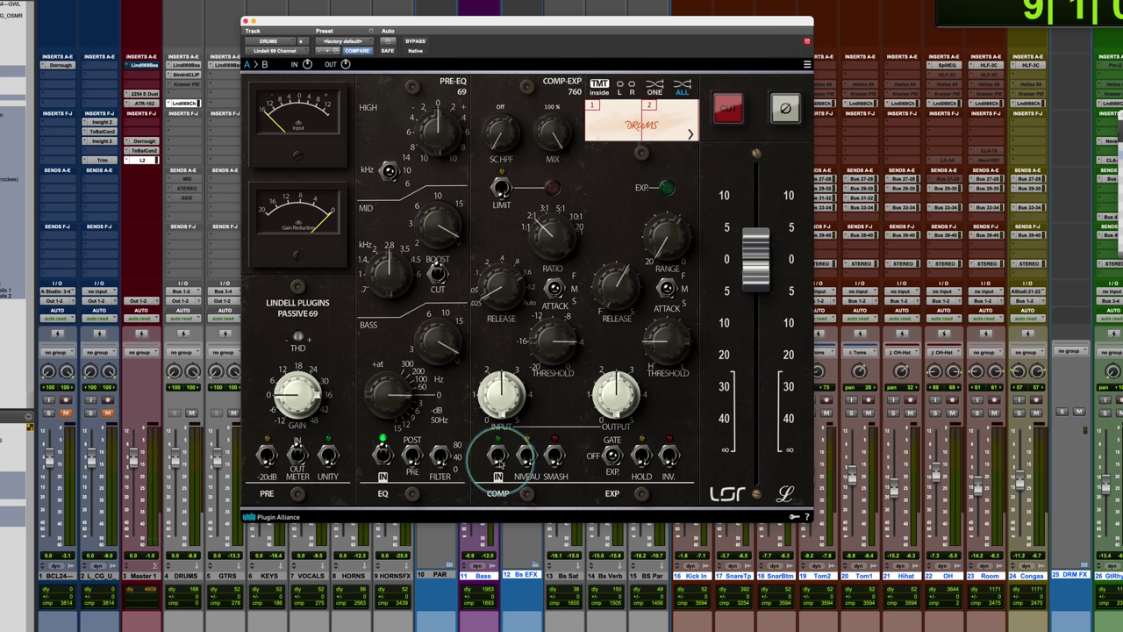
Engage the compressor, try its Niveau and Smash modes, then switch both off
{"action": "left_click", "coordinate": [499, 456]}
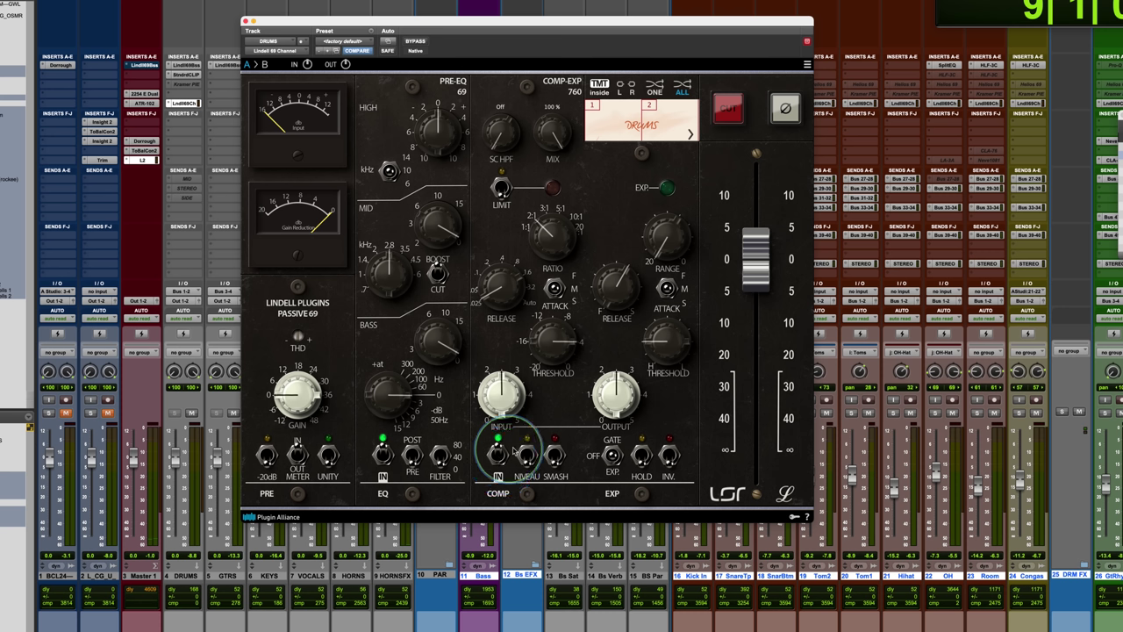
{"action": "left_click", "coordinate": [527, 456]}
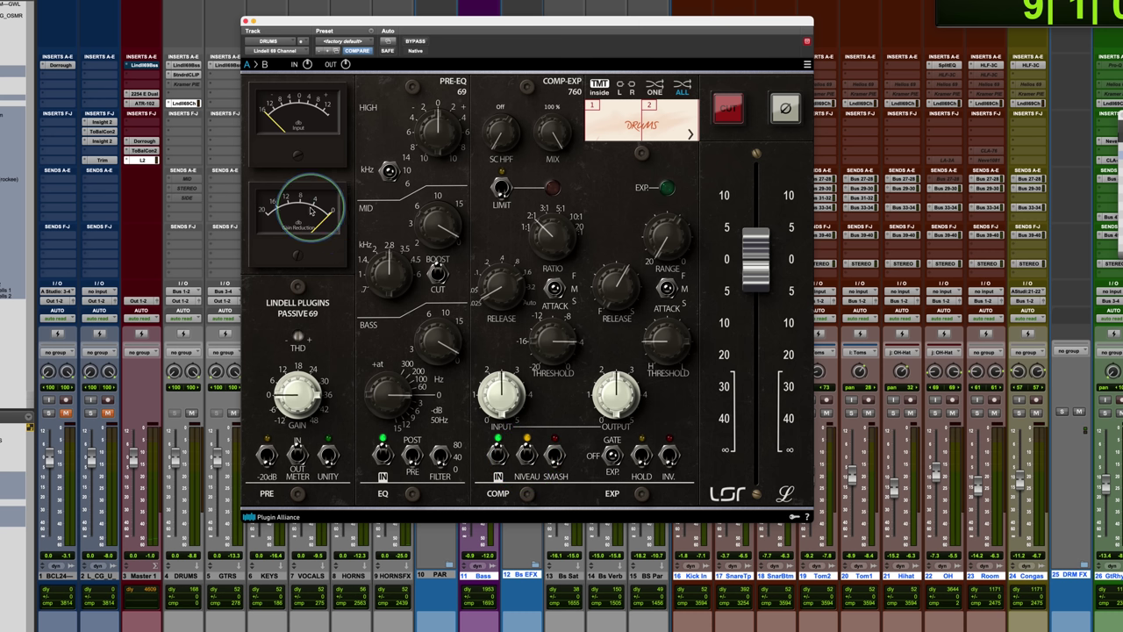
{"action": "left_click", "coordinate": [557, 453]}
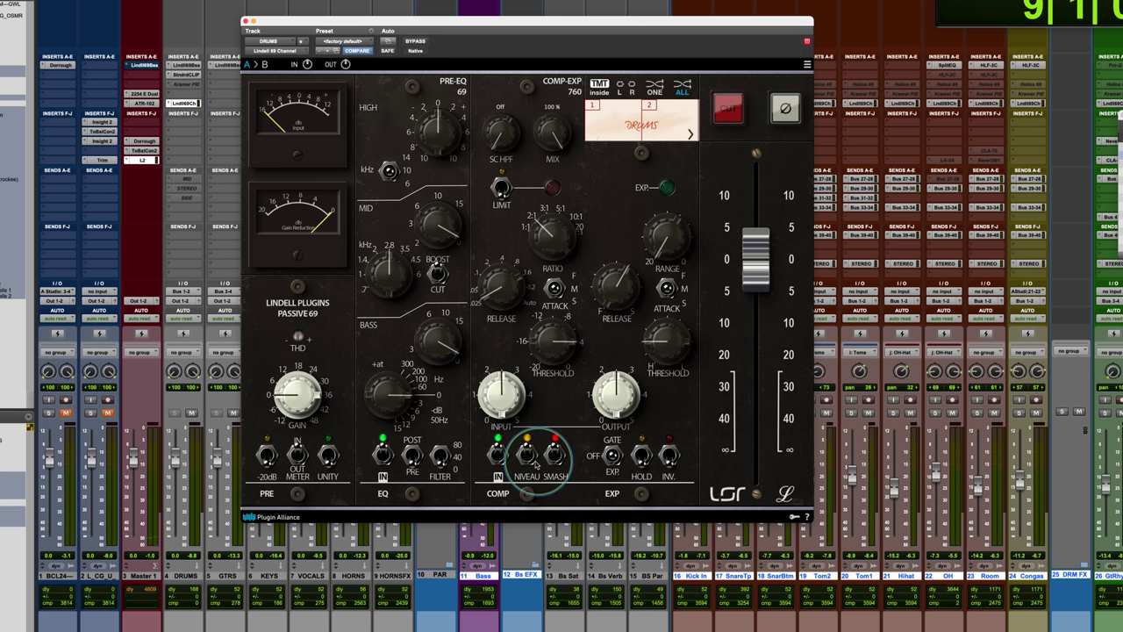
{"action": "left_click", "coordinate": [526, 454]}
{"action": "left_click", "coordinate": [555, 455]}
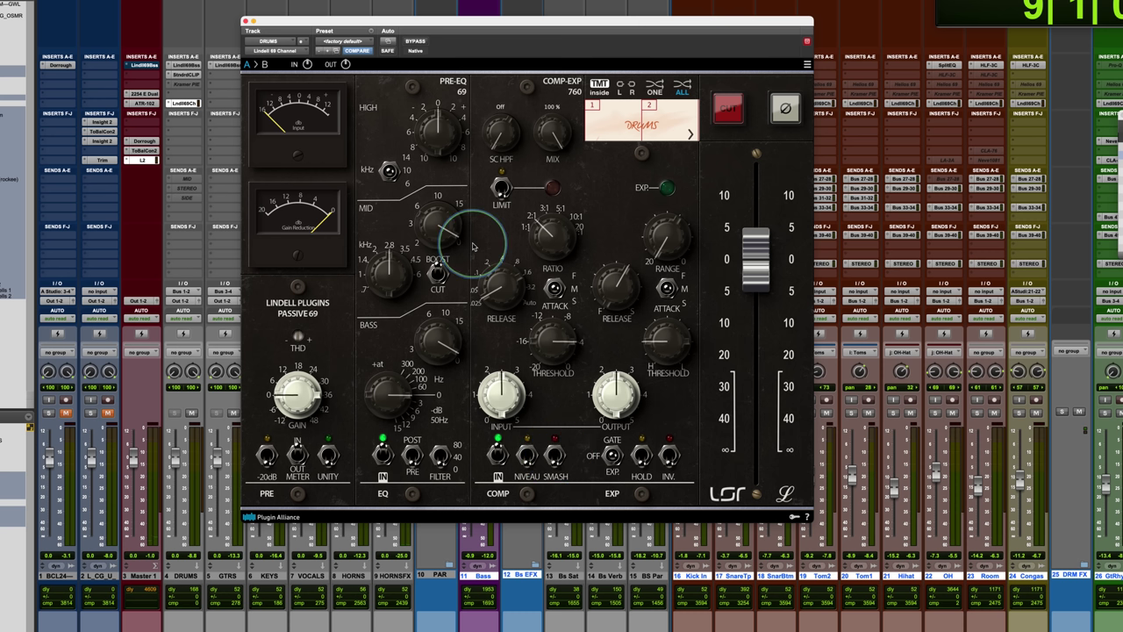
{"action": "left_click", "coordinate": [501, 186]}
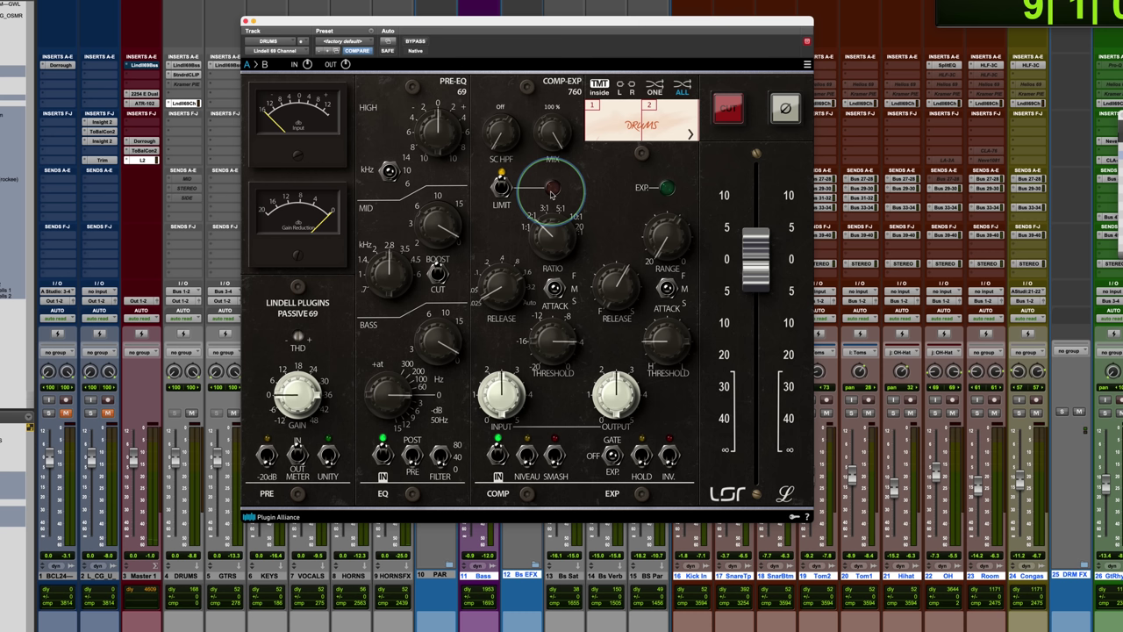
{"action": "left_click", "coordinate": [500, 186]}
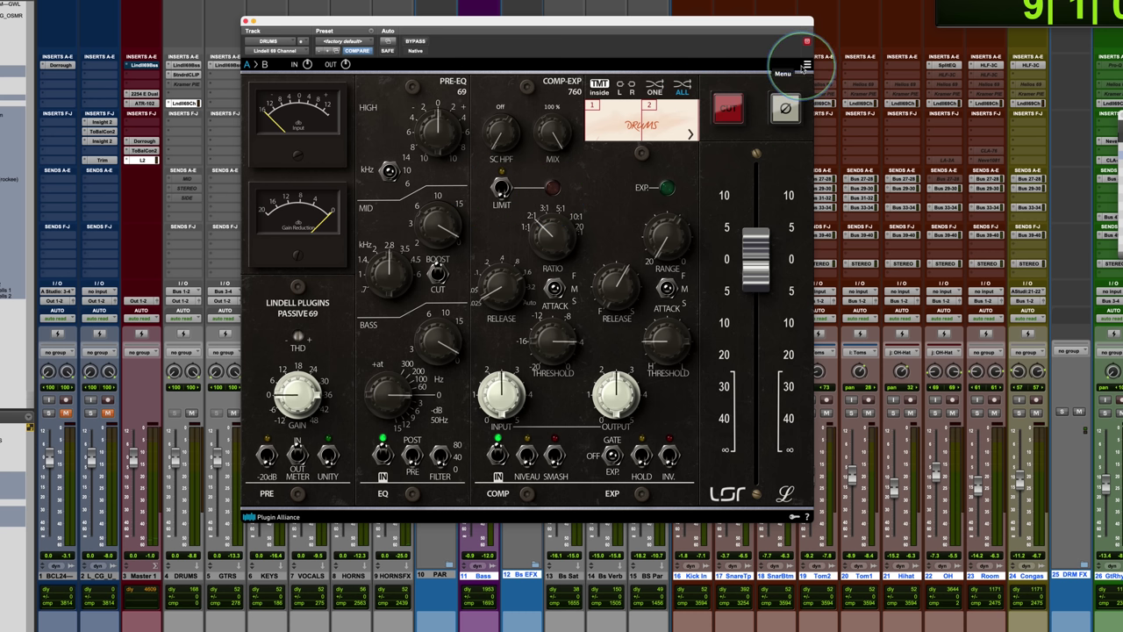
Turn the limiter on, then browse the plugin menu's Calibration, Noise and UI Zoom options and close it
{"action": "left_click", "coordinate": [501, 186]}
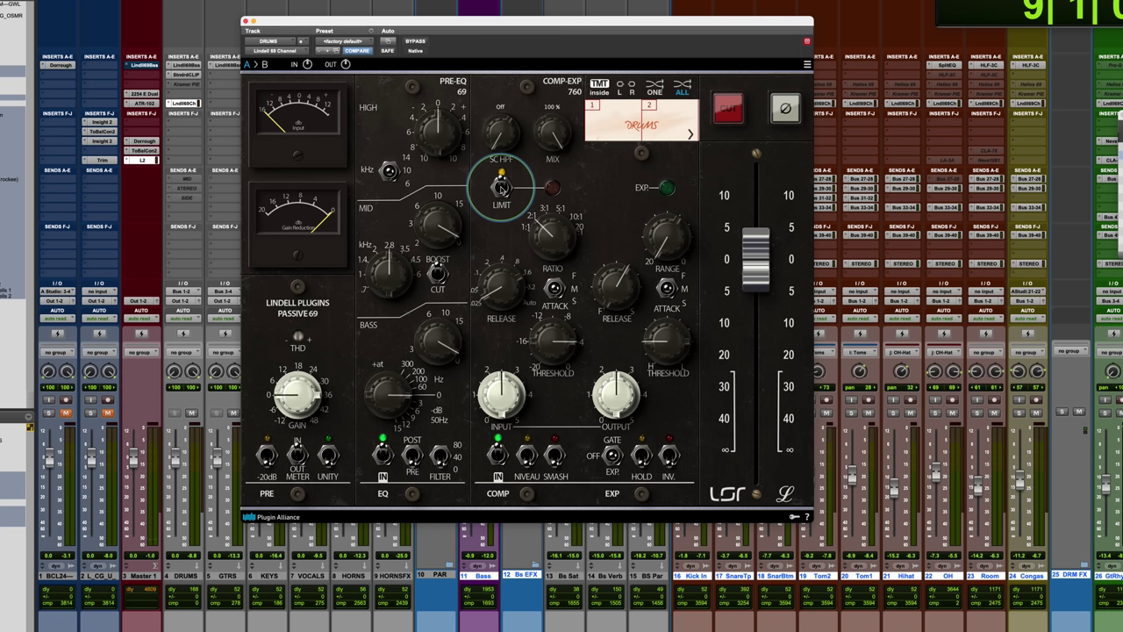
{"action": "left_click", "coordinate": [807, 66]}
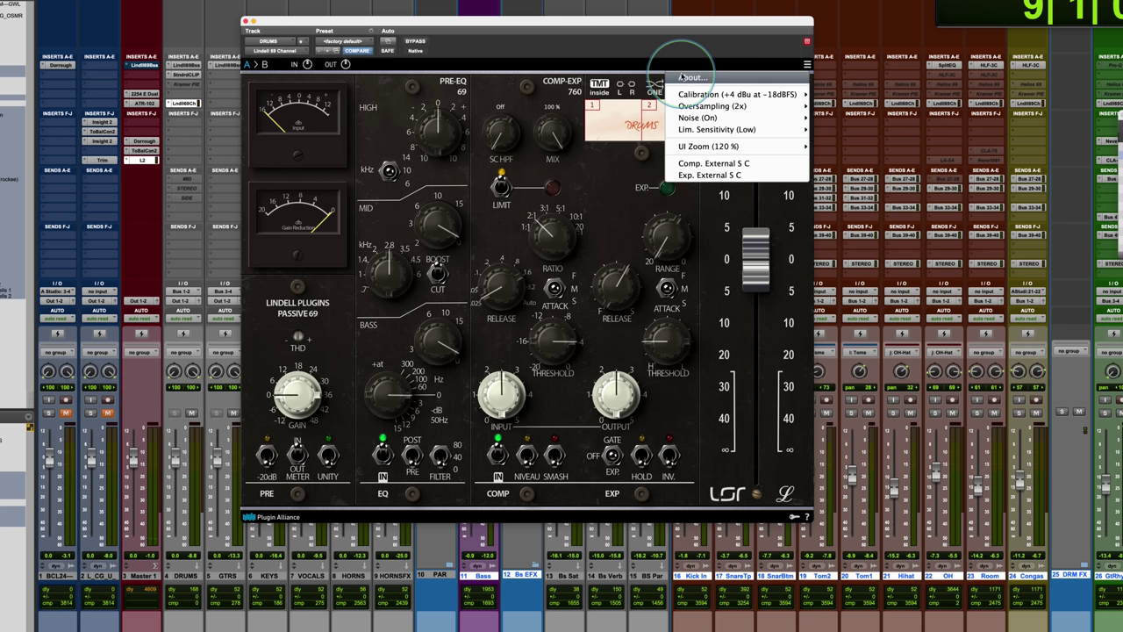
{"action": "mouse_move", "coordinate": [702, 93]}
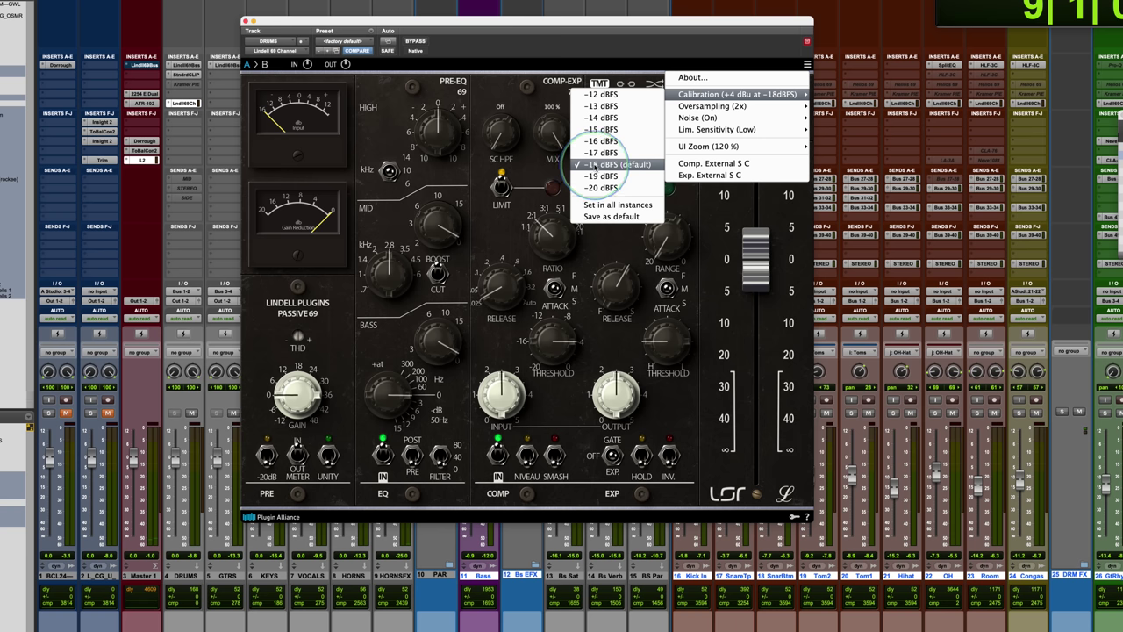
{"action": "mouse_move", "coordinate": [724, 117]}
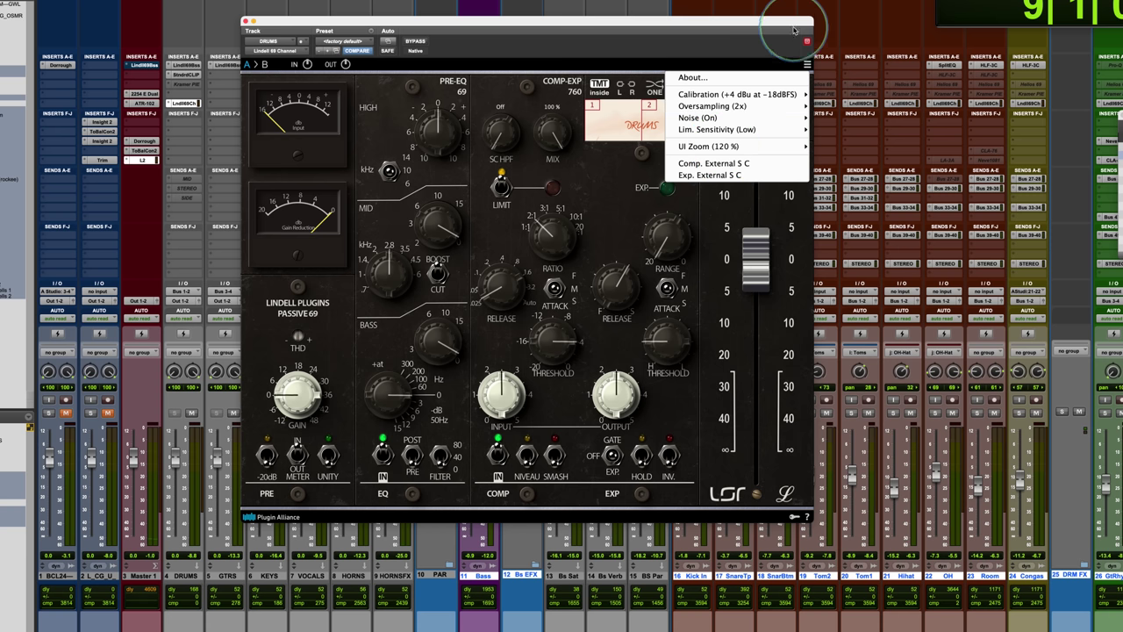
{"action": "left_click", "coordinate": [807, 65]}
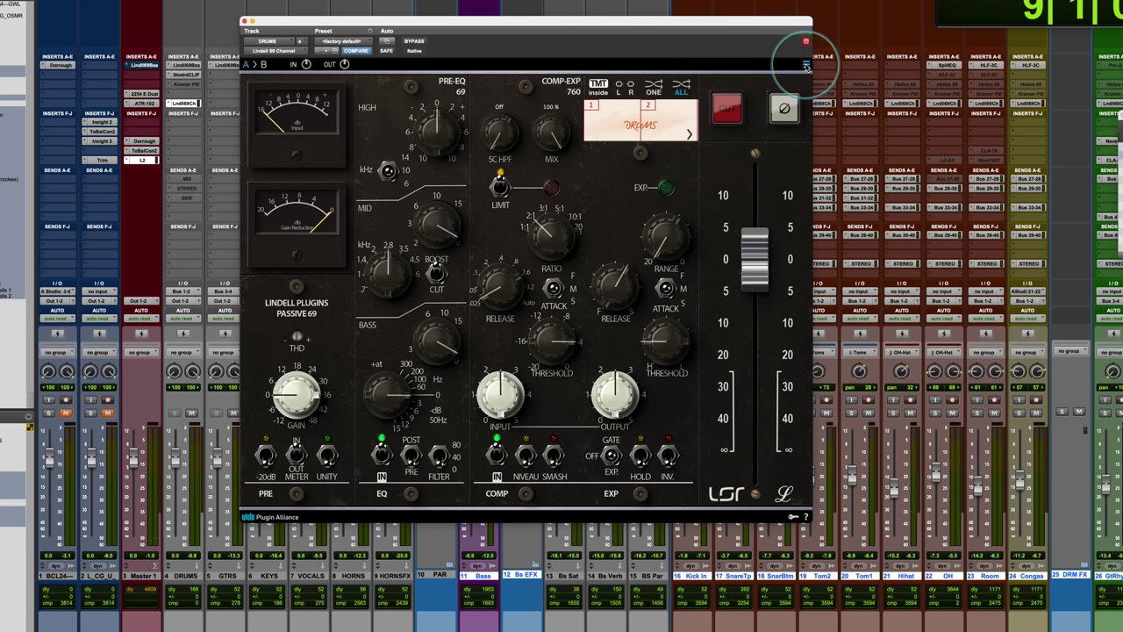
{"action": "left_click", "coordinate": [806, 65]}
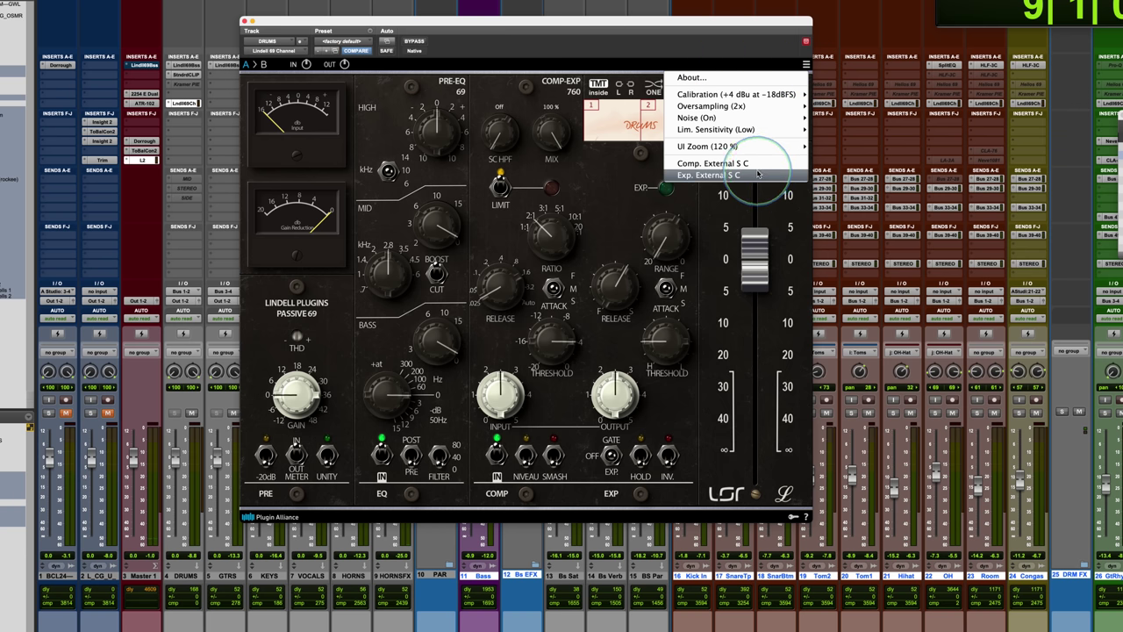
{"action": "mouse_move", "coordinate": [754, 150]}
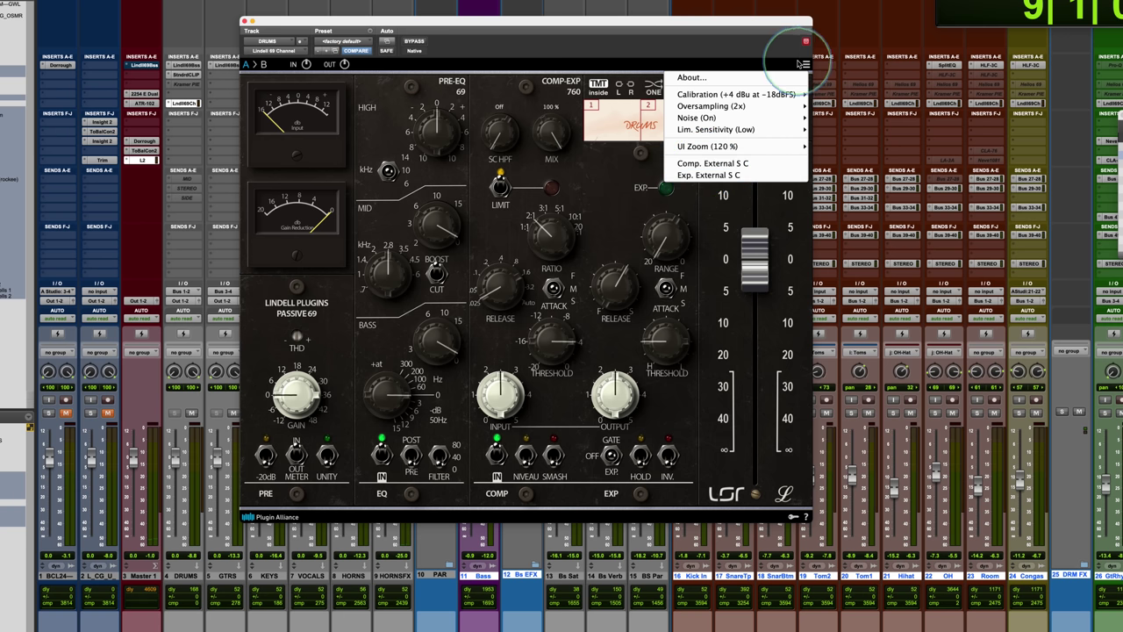
{"action": "left_click", "coordinate": [798, 49]}
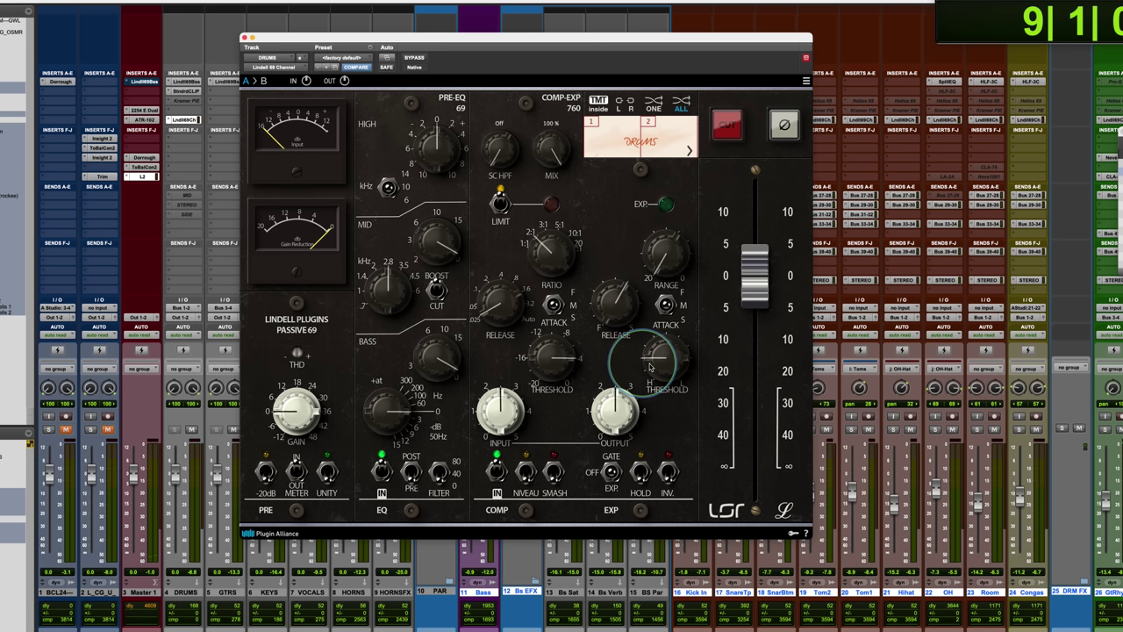
Engage the expander's INV. and HOLD, and set the OFF/GATE/EXP switch to EXP
{"action": "left_click", "coordinate": [667, 471]}
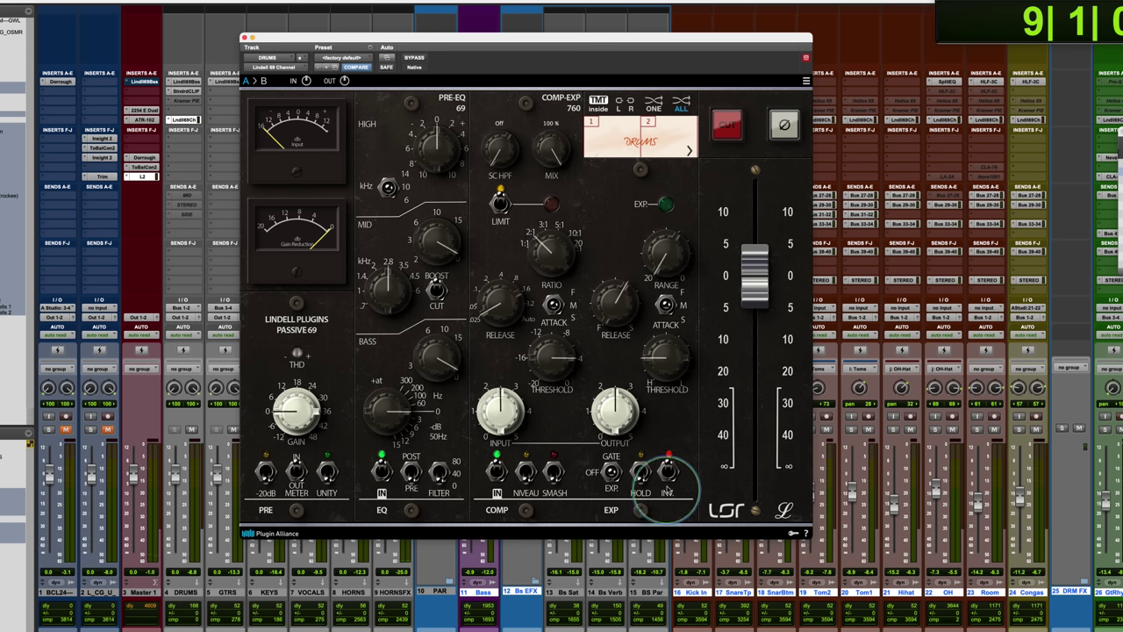
{"action": "left_click", "coordinate": [642, 472]}
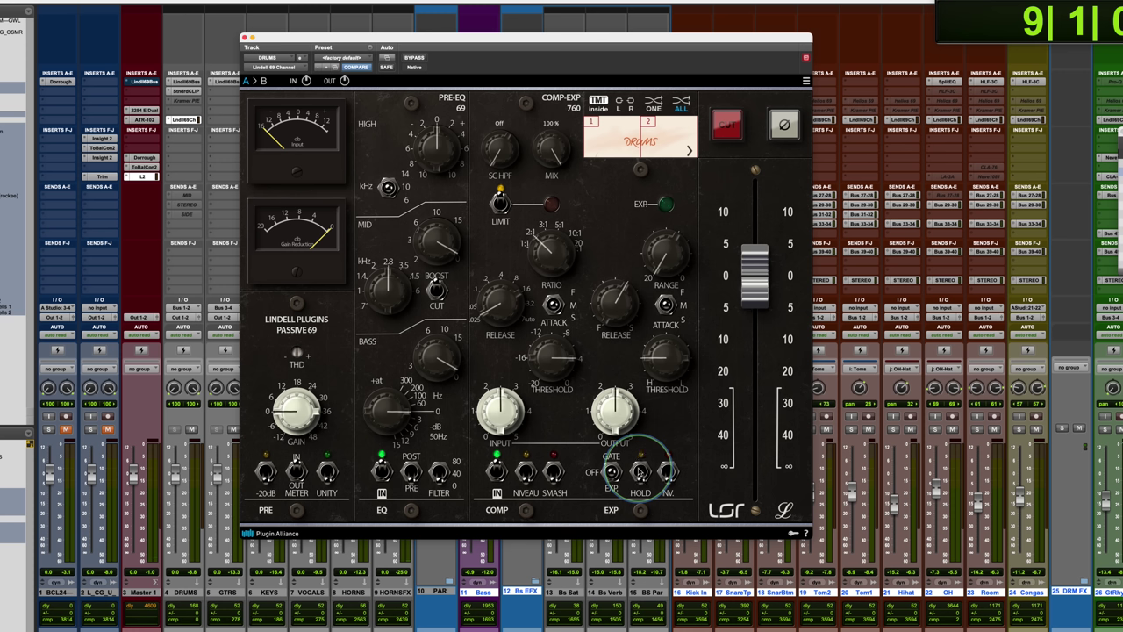
{"action": "left_click", "coordinate": [612, 473]}
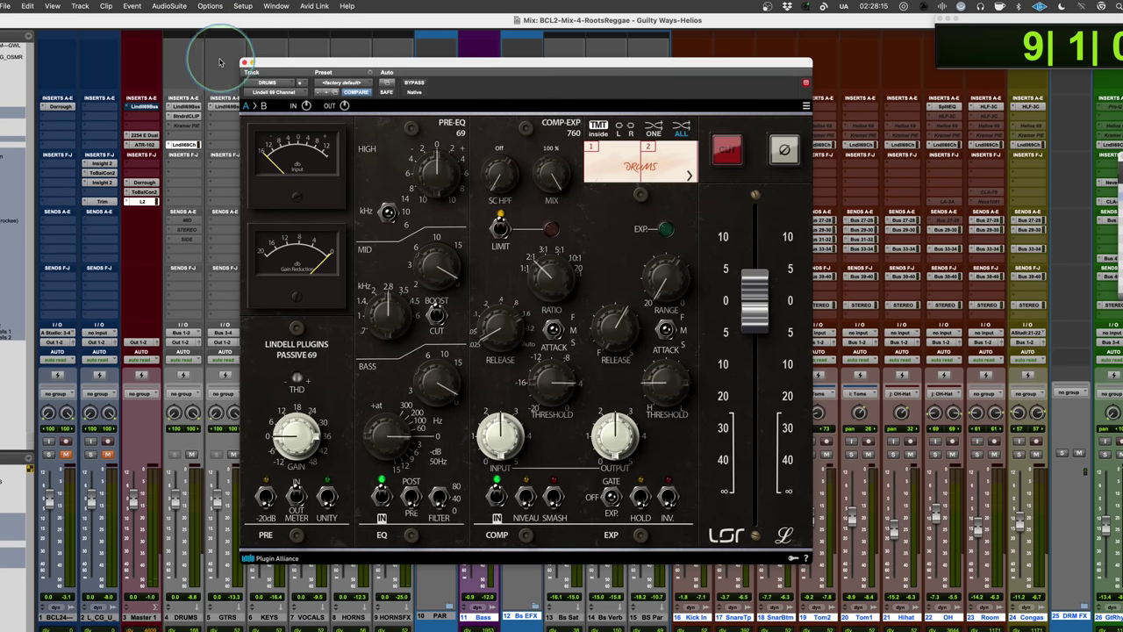
Close the channel strip, open Lindell 69 Bus on DRUMS, and toggle its CUT on and off
{"action": "left_click", "coordinate": [244, 63]}
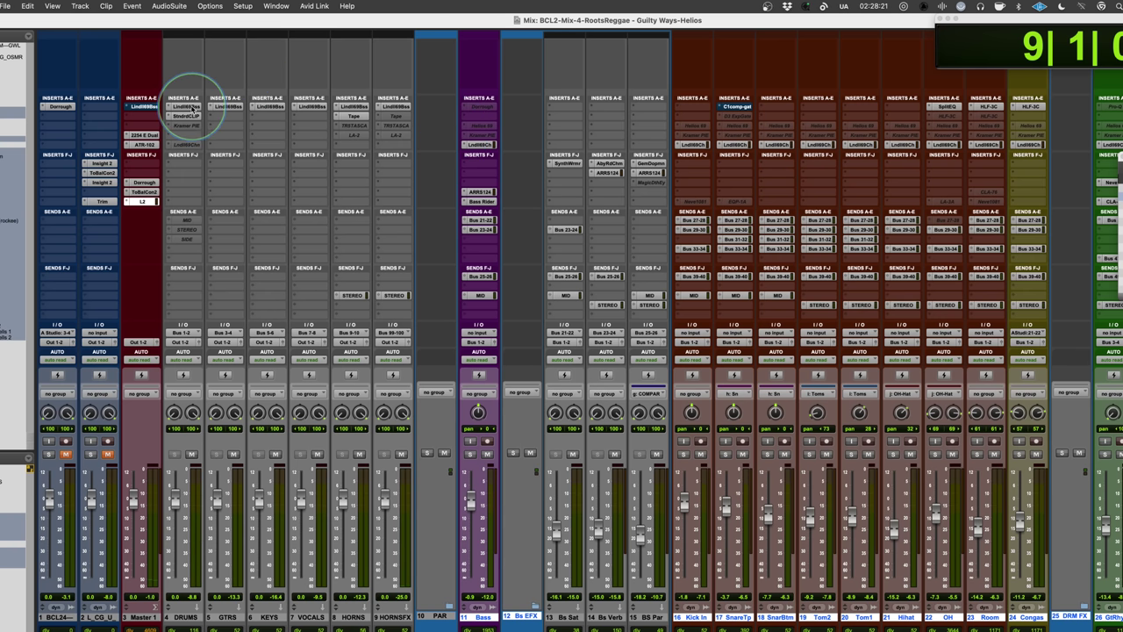
{"action": "left_click", "coordinate": [187, 106]}
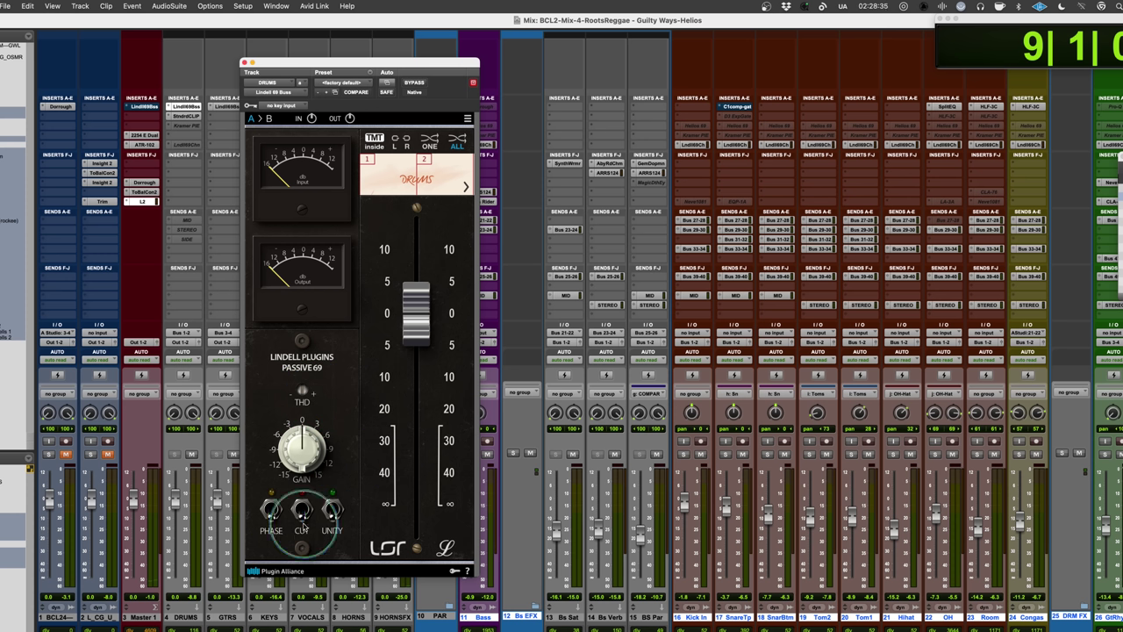
{"action": "left_click", "coordinate": [301, 508]}
{"action": "left_click", "coordinate": [301, 508]}
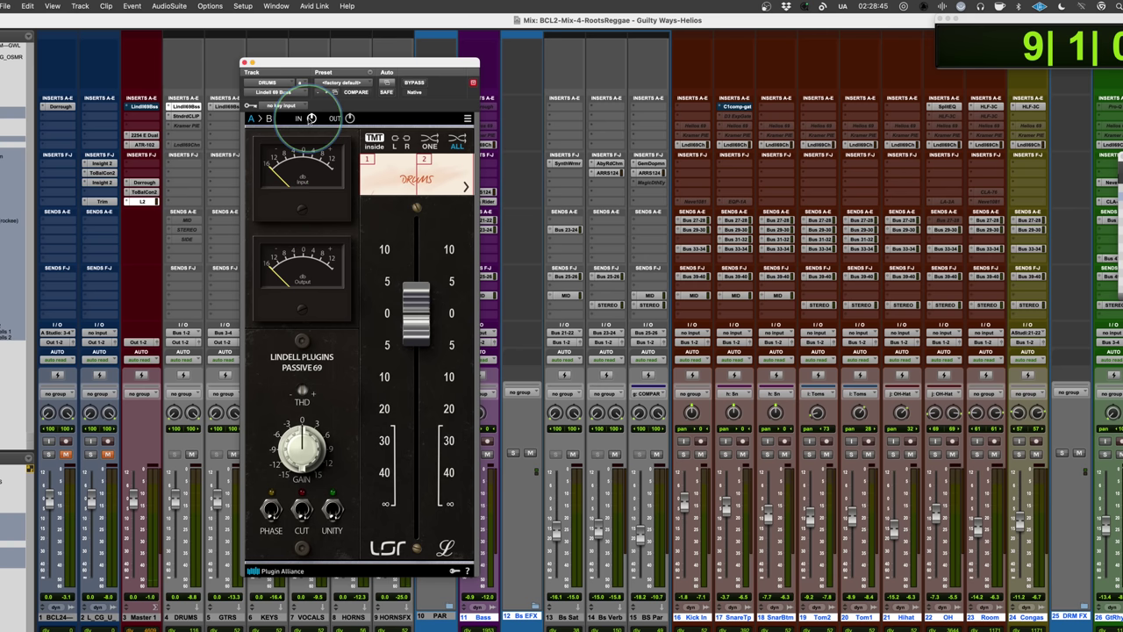
{"action": "left_click", "coordinate": [244, 63]}
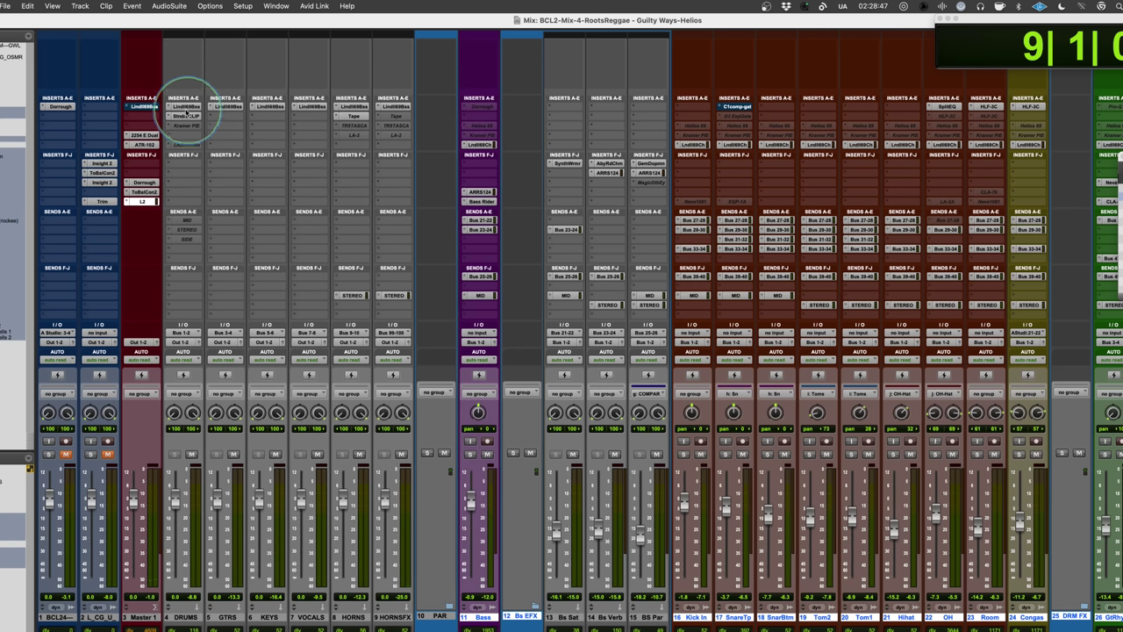
{"action": "left_click", "coordinate": [183, 106]}
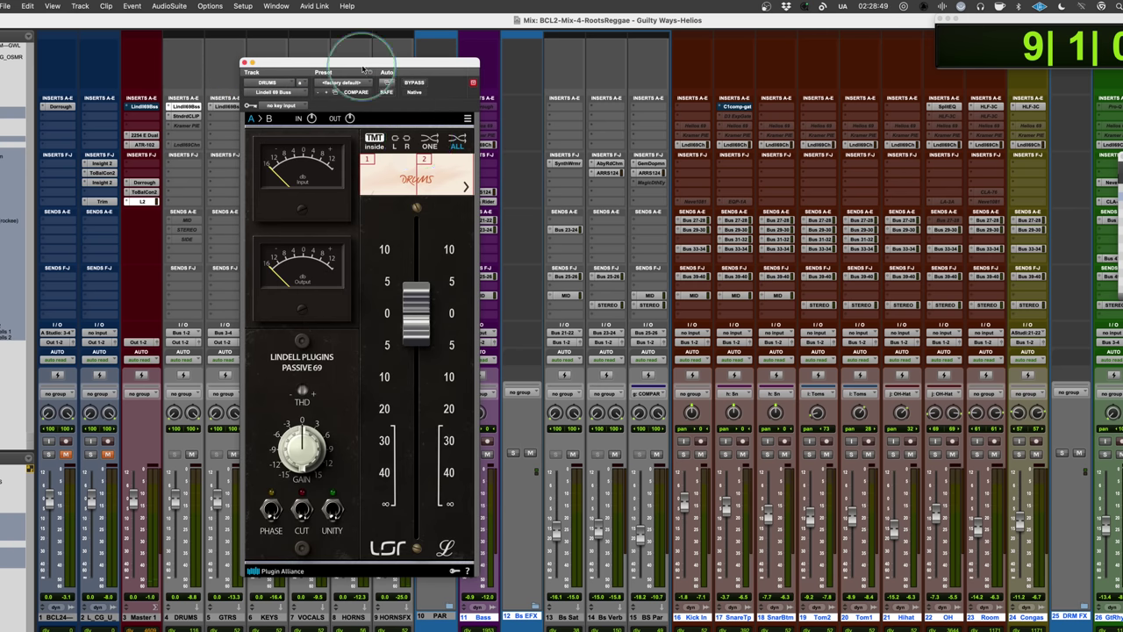
{"action": "left_click_drag", "start_coordinate": [363, 61], "coordinate": [555, 48]}
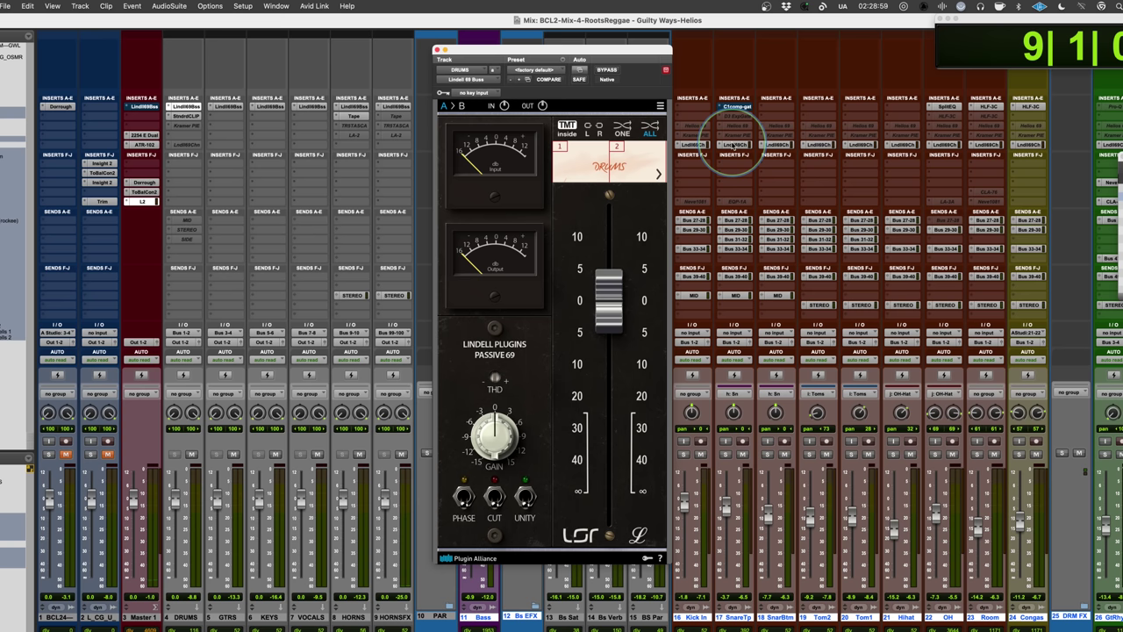
{"action": "left_click", "coordinate": [732, 144]}
{"action": "left_click", "coordinate": [732, 145]}
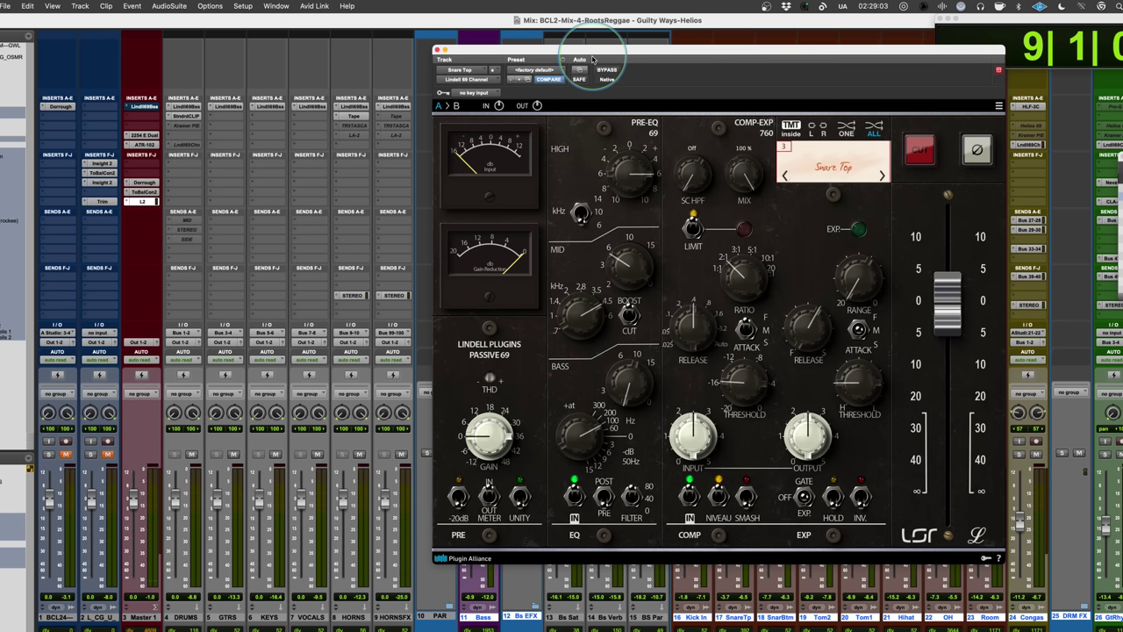
{"action": "left_click", "coordinate": [436, 51]}
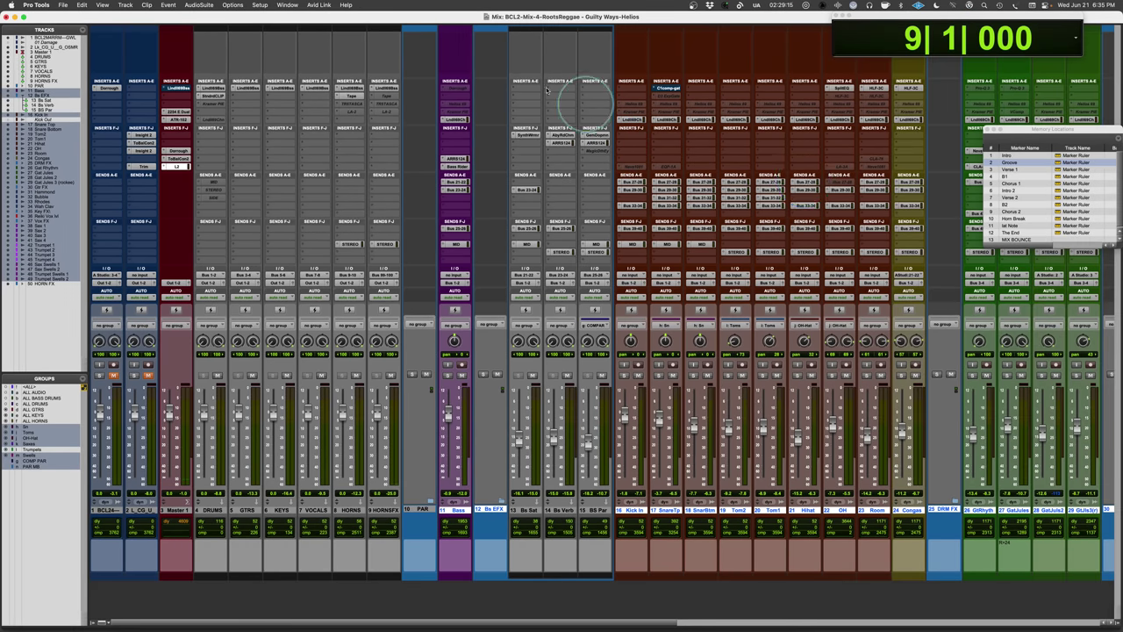
Play the mix from the Groove section and Option-click to bypass the Lindell channel strip on all tracks
{"action": "left_click", "coordinate": [1027, 167]}
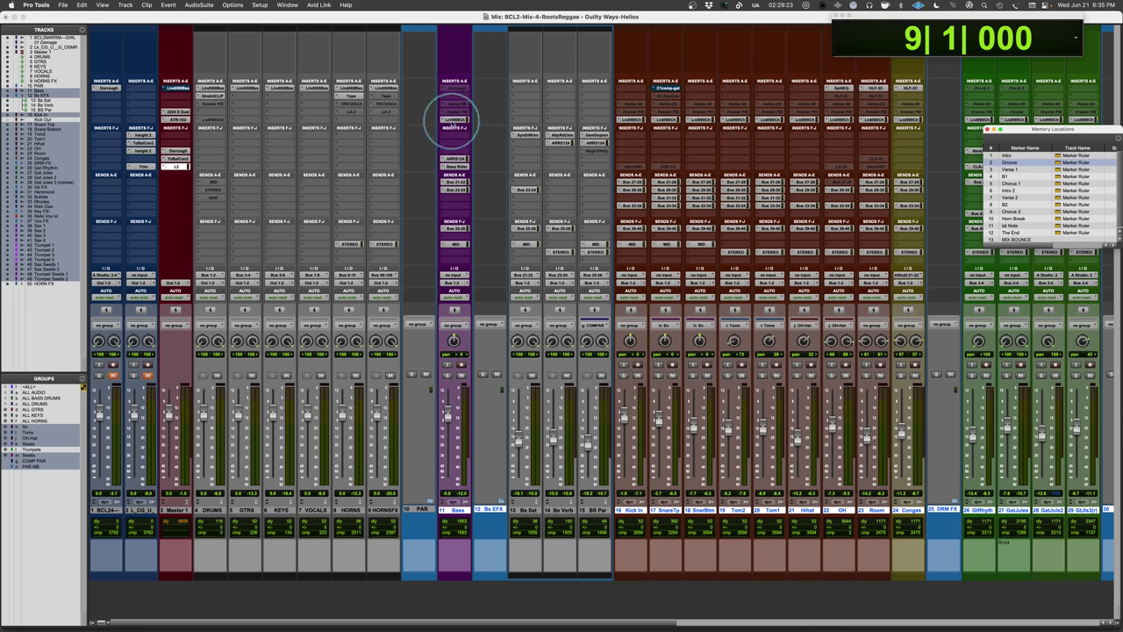
{"action": "key", "text": "space"}
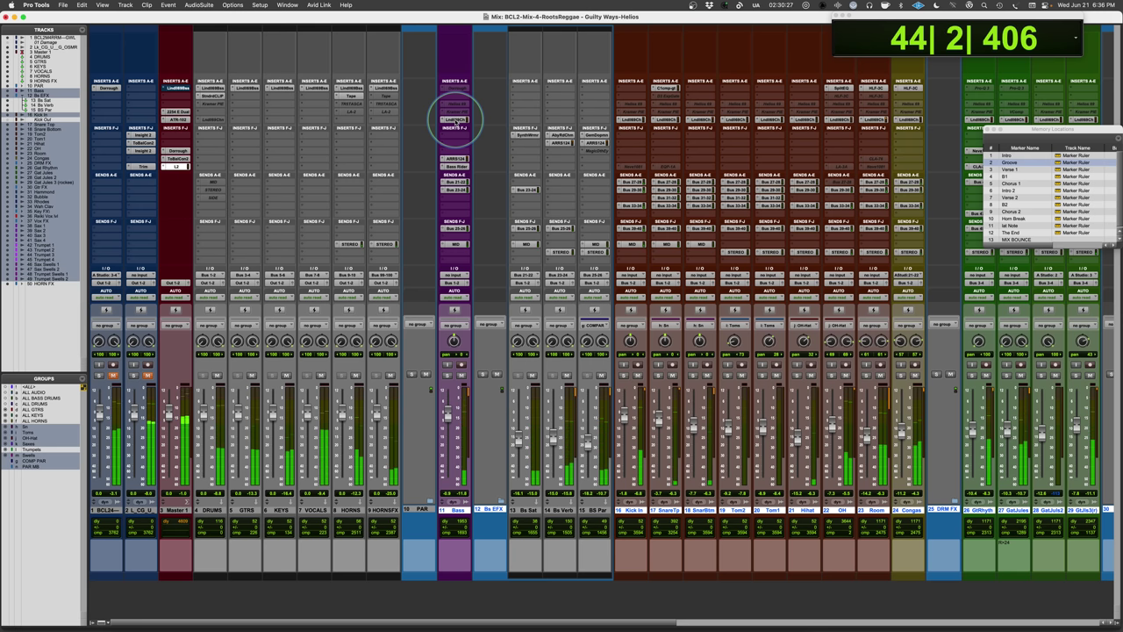
{"action": "left_click", "coordinate": [455, 120], "text": "alt+super"}
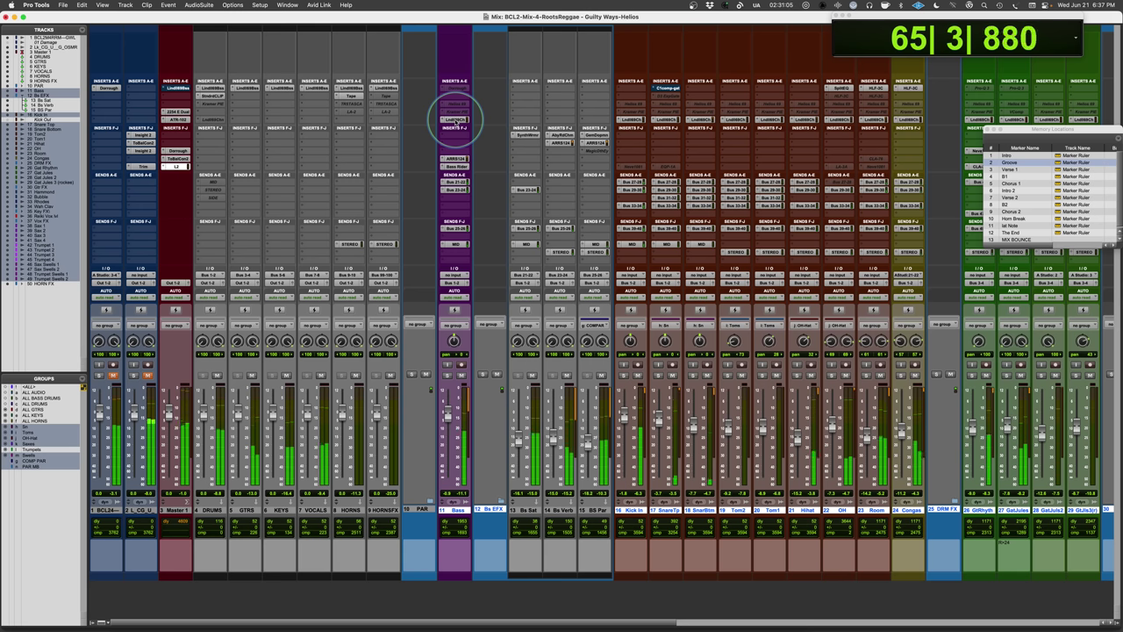
Stop playback so the transport returns to bar 9 (9|1|000)
{"action": "key", "text": "space"}
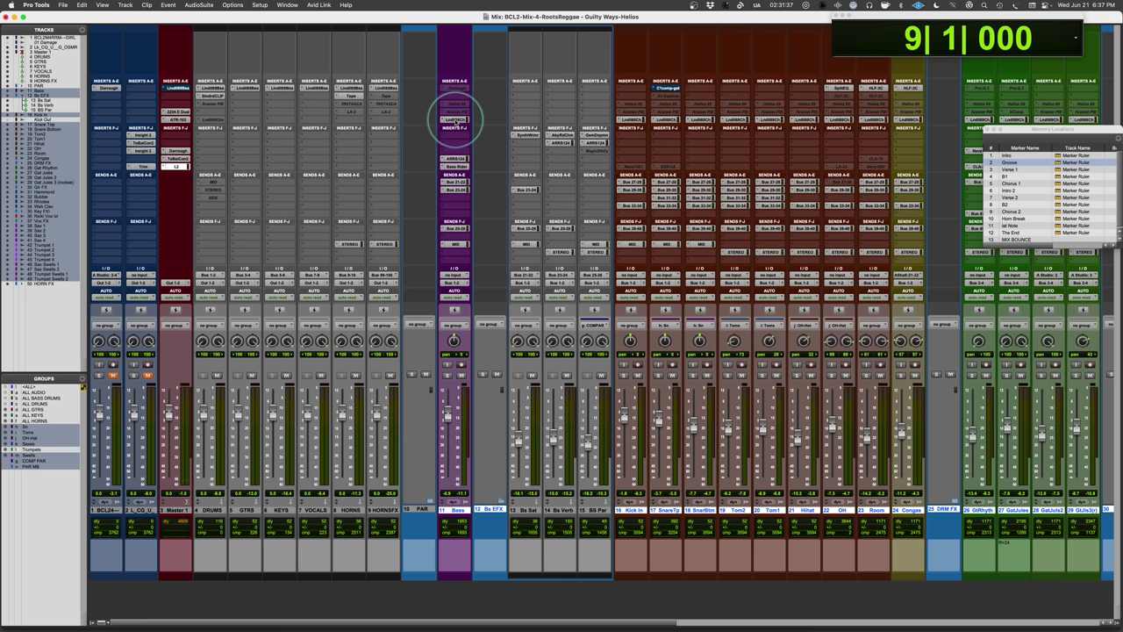
Open the Bass track's Lindell 69 channel strip and drag its window left over the mixer
{"action": "left_click", "coordinate": [455, 120]}
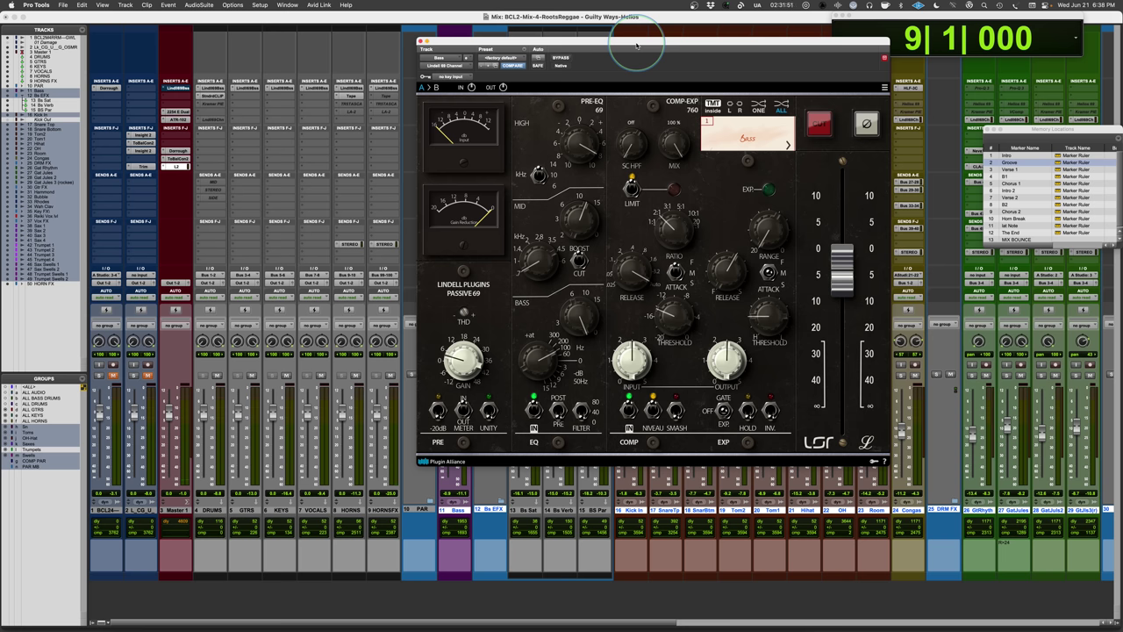
{"action": "left_click_drag", "start_coordinate": [637, 44], "coordinate": [692, 61]}
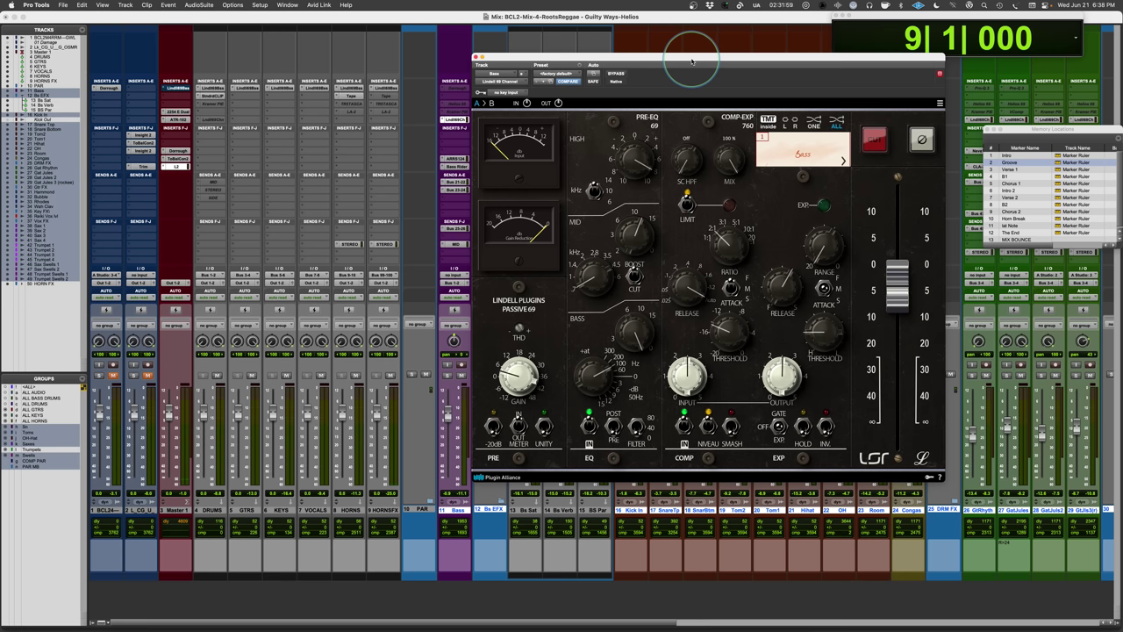
{"action": "left_click_drag", "start_coordinate": [692, 61], "coordinate": [586, 69]}
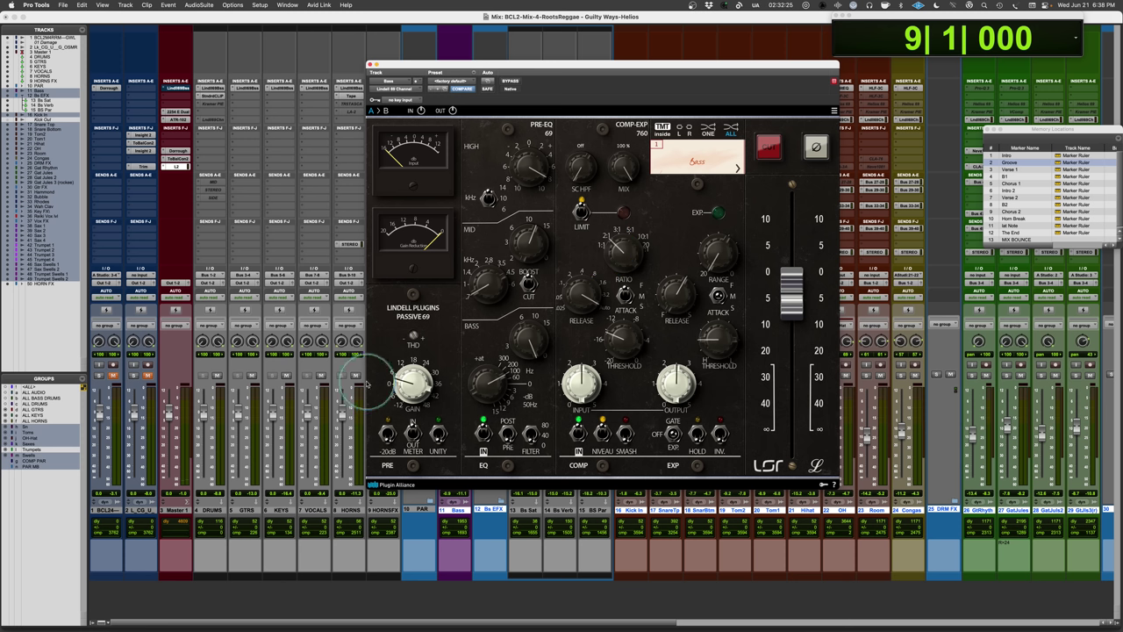
Solo the Bass track and settle the Lindell channel strip window into place
{"action": "left_click_drag", "start_coordinate": [600, 65], "coordinate": [751, 45]}
{"action": "left_click", "coordinate": [447, 375]}
{"action": "left_click_drag", "start_coordinate": [660, 49], "coordinate": [632, 45]}
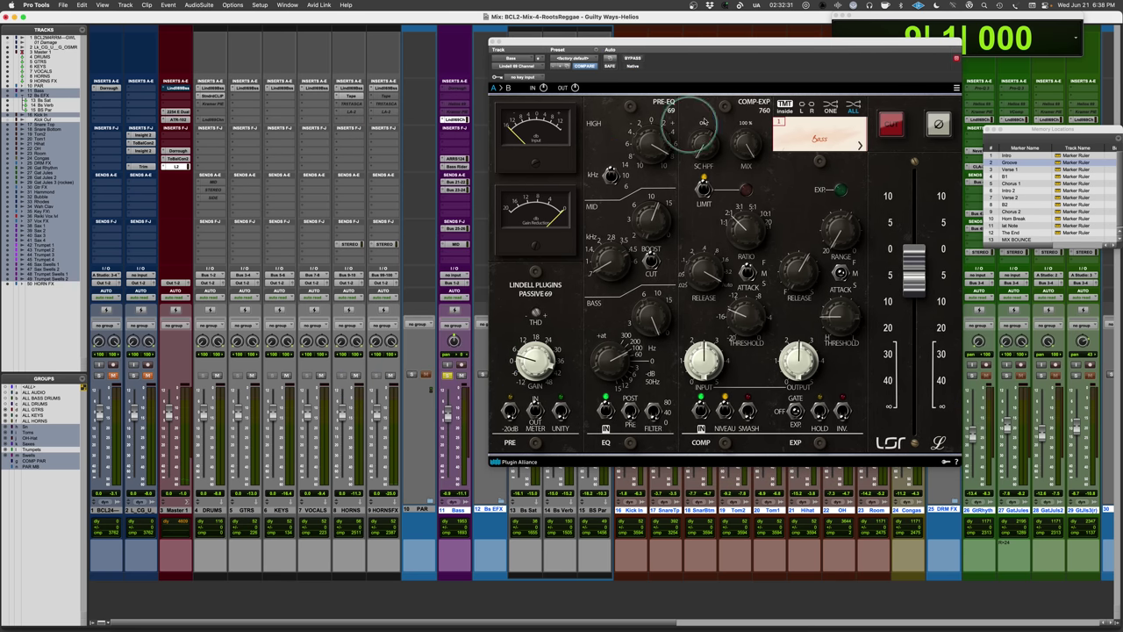
{"action": "left_click", "coordinate": [507, 89]}
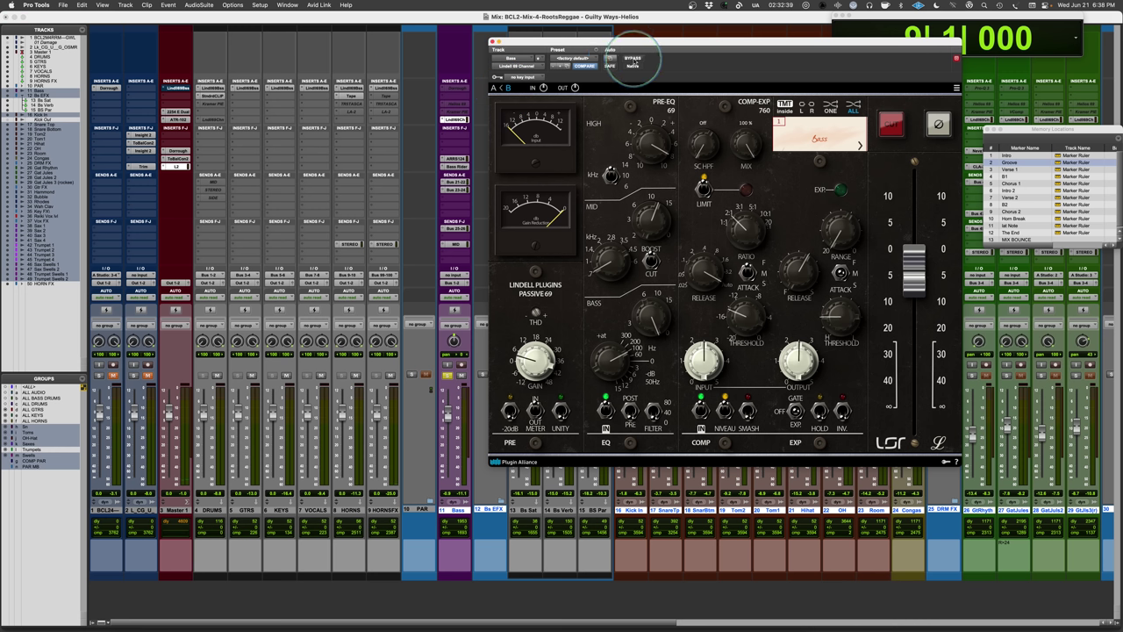
Play the bass and bypass the channel strip, then re-enable it, to compare dry and processed sound
{"action": "key", "text": "space"}
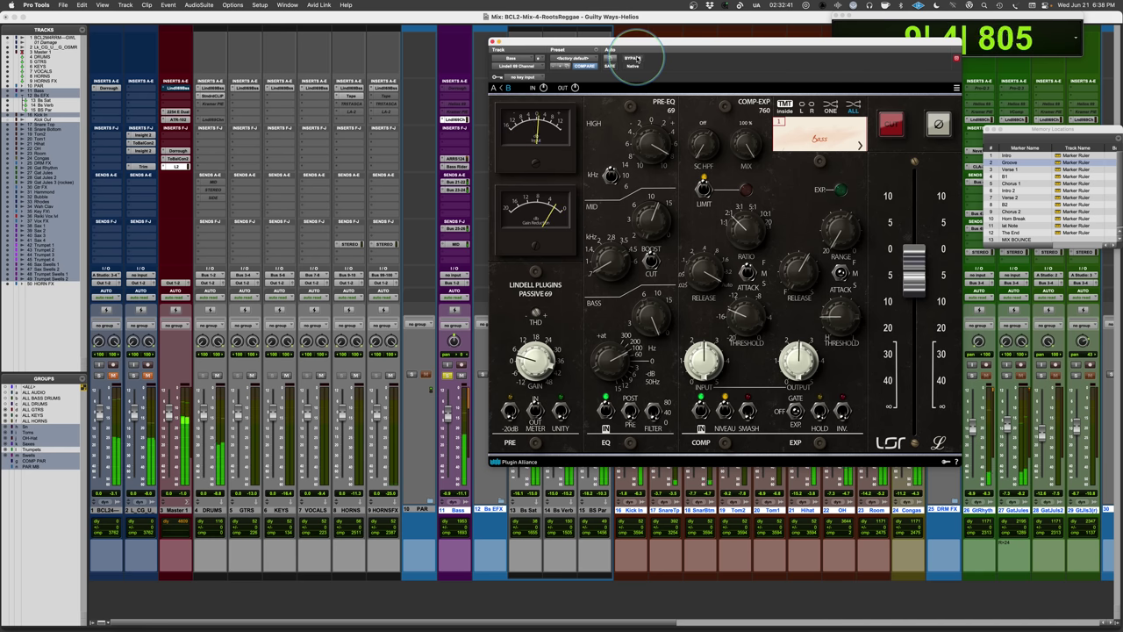
{"action": "left_click", "coordinate": [631, 57]}
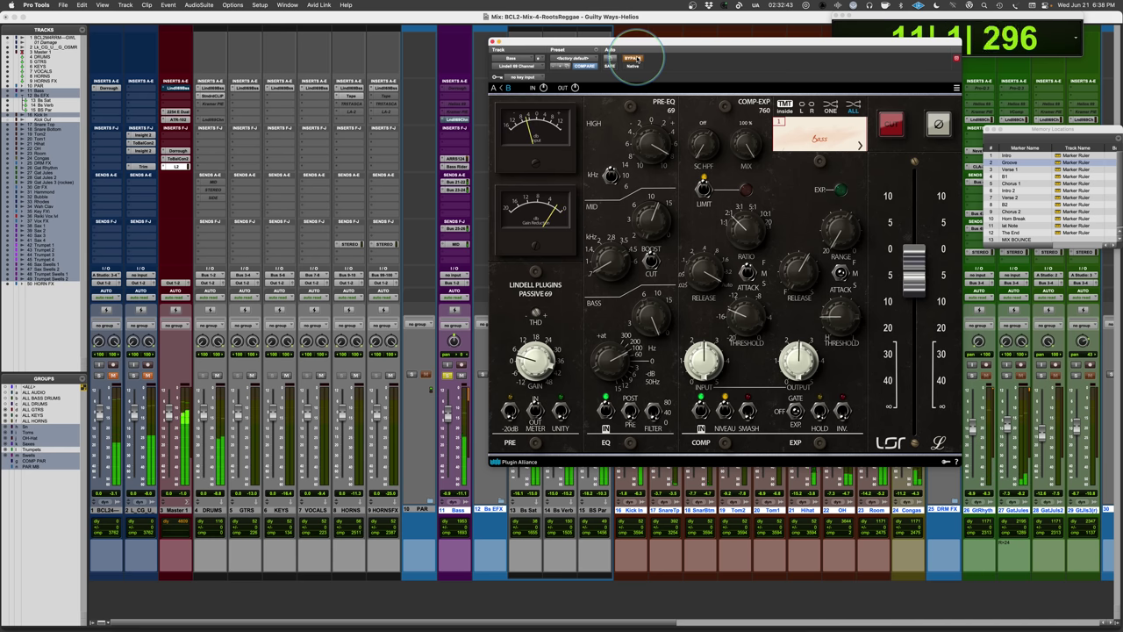
{"action": "left_click", "coordinate": [631, 58]}
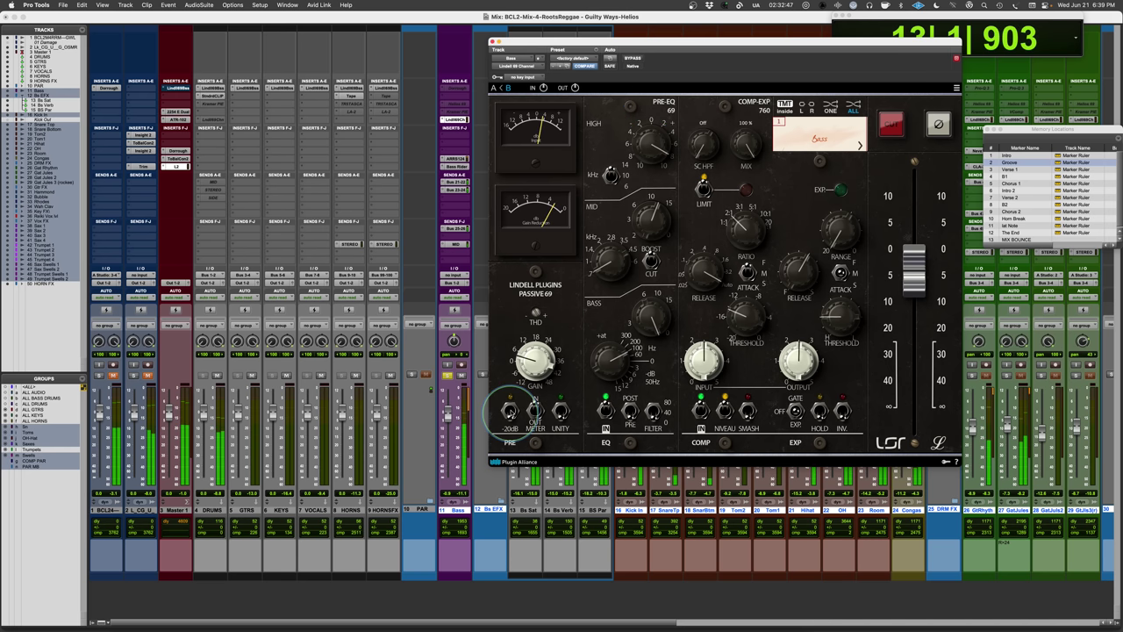
{"action": "key", "text": "space"}
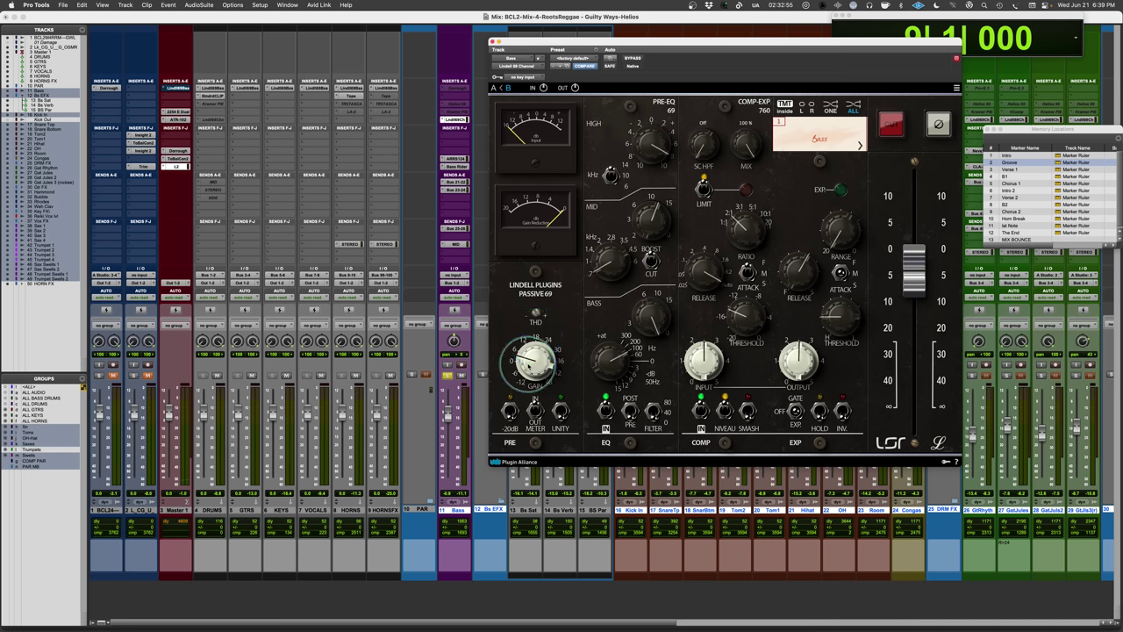
During playback, raise Bass preamp gain to about 12 dB, adjust compressor input and output, and compare A/B
{"action": "key", "text": "space"}
{"action": "left_click_drag", "start_coordinate": [531, 377], "coordinate": [531, 335]}
{"action": "left_click_drag", "start_coordinate": [702, 364], "coordinate": [702, 369]}
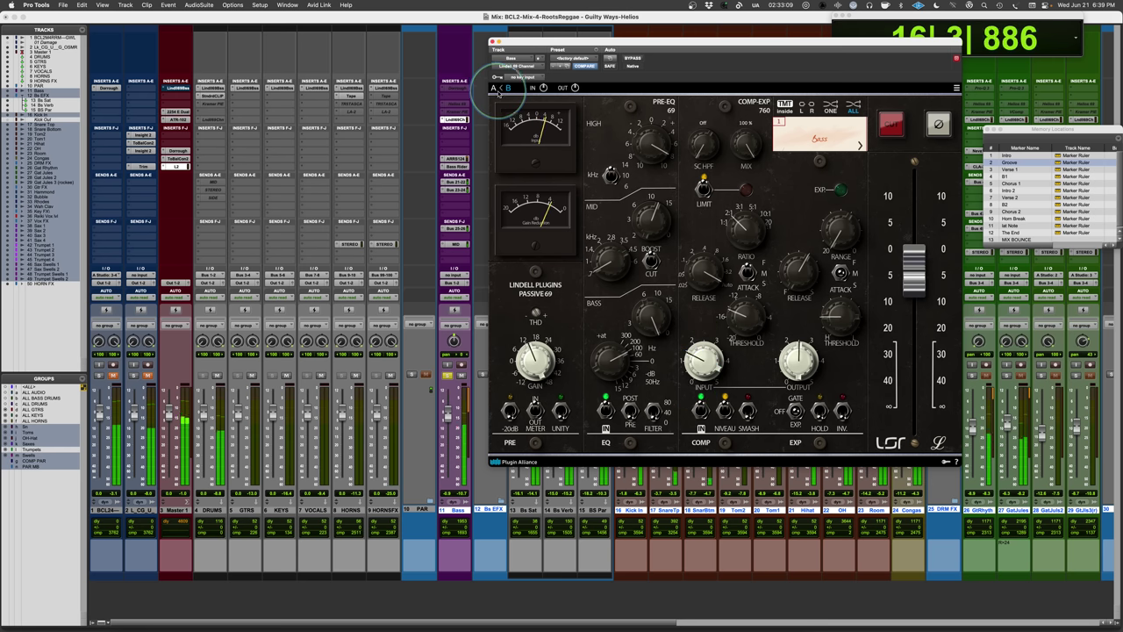
{"action": "left_click", "coordinate": [494, 87]}
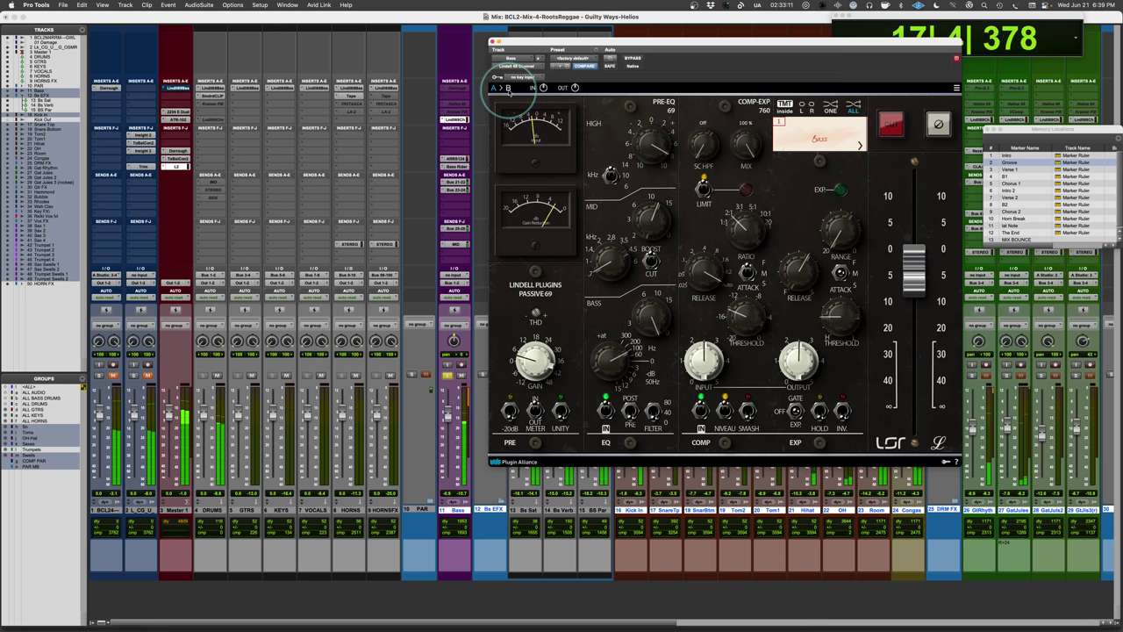
{"action": "left_click", "coordinate": [508, 88]}
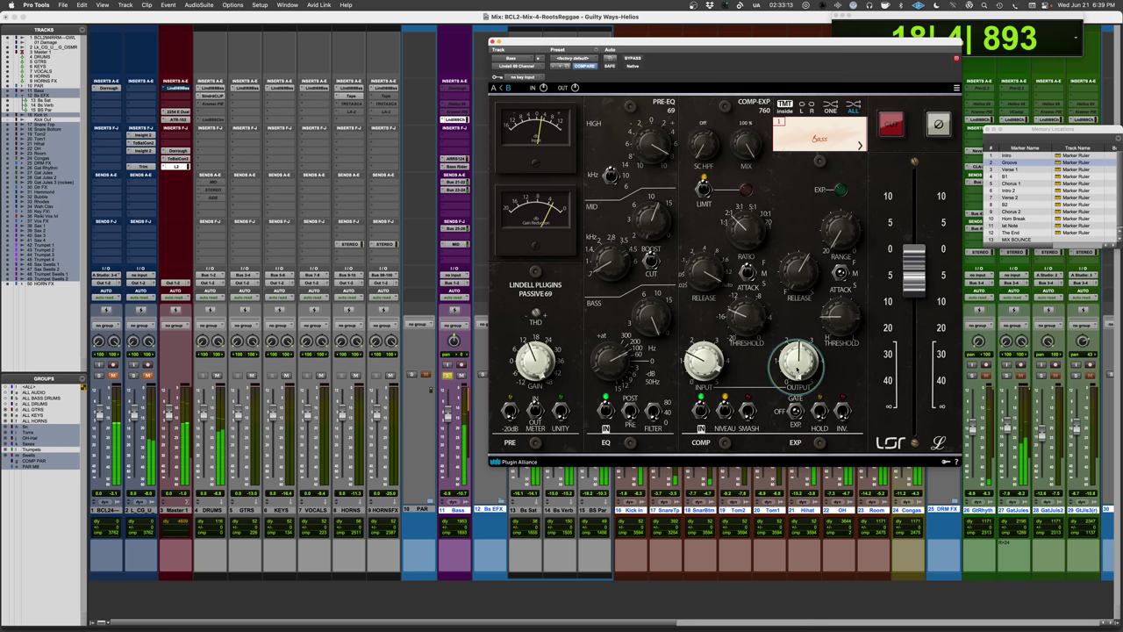
{"action": "left_click_drag", "start_coordinate": [800, 362], "coordinate": [802, 356]}
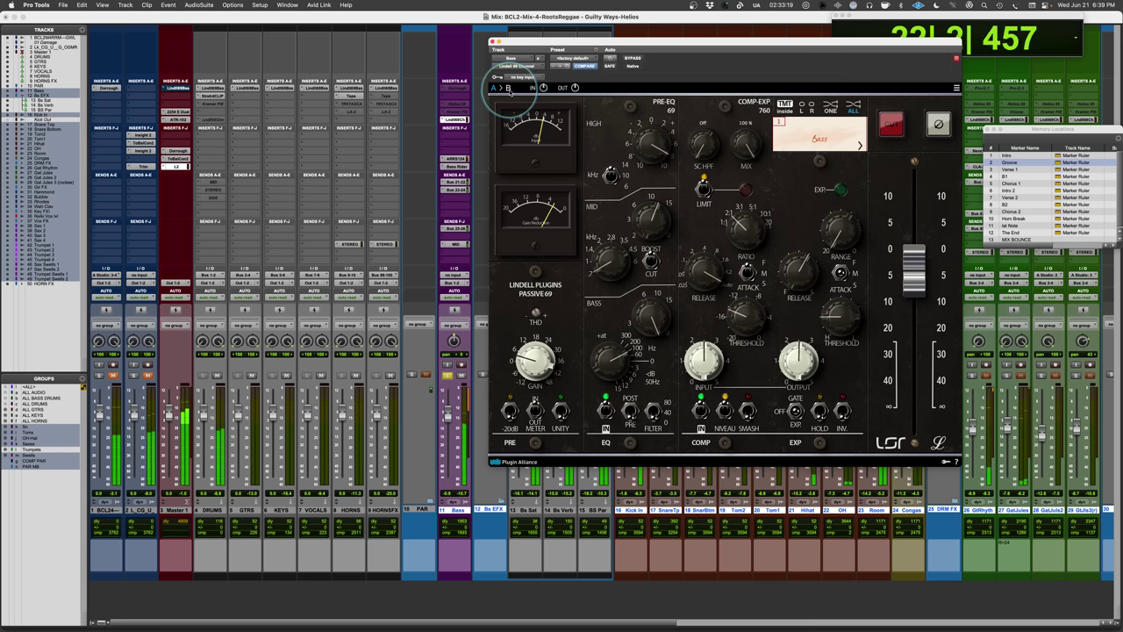
{"action": "left_click", "coordinate": [508, 89]}
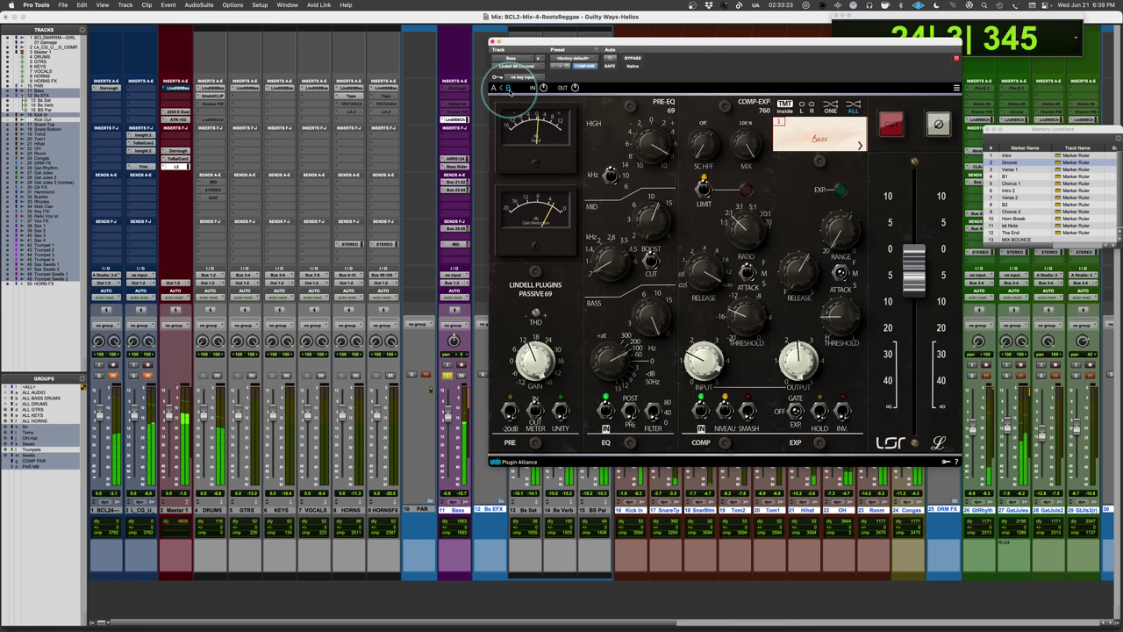
{"action": "key", "text": "space"}
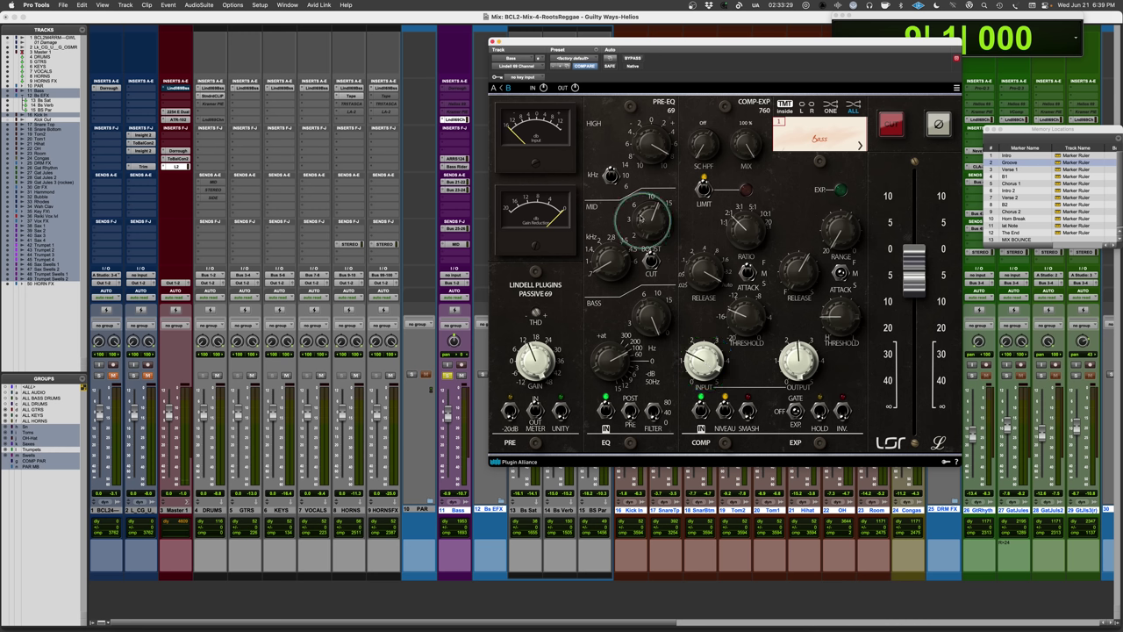
Swap the A/B settings and fine-tune the compressor output level during a second playback pass
{"action": "left_click", "coordinate": [497, 88]}
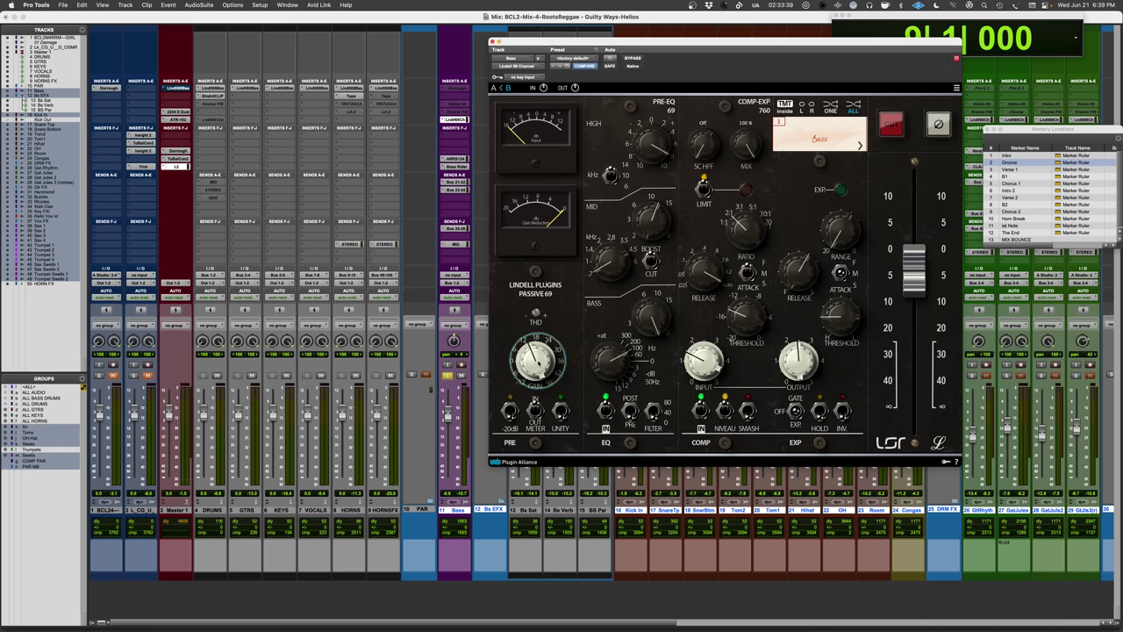
{"action": "mouse_move", "coordinate": [537, 354]}
{"action": "key", "text": "space"}
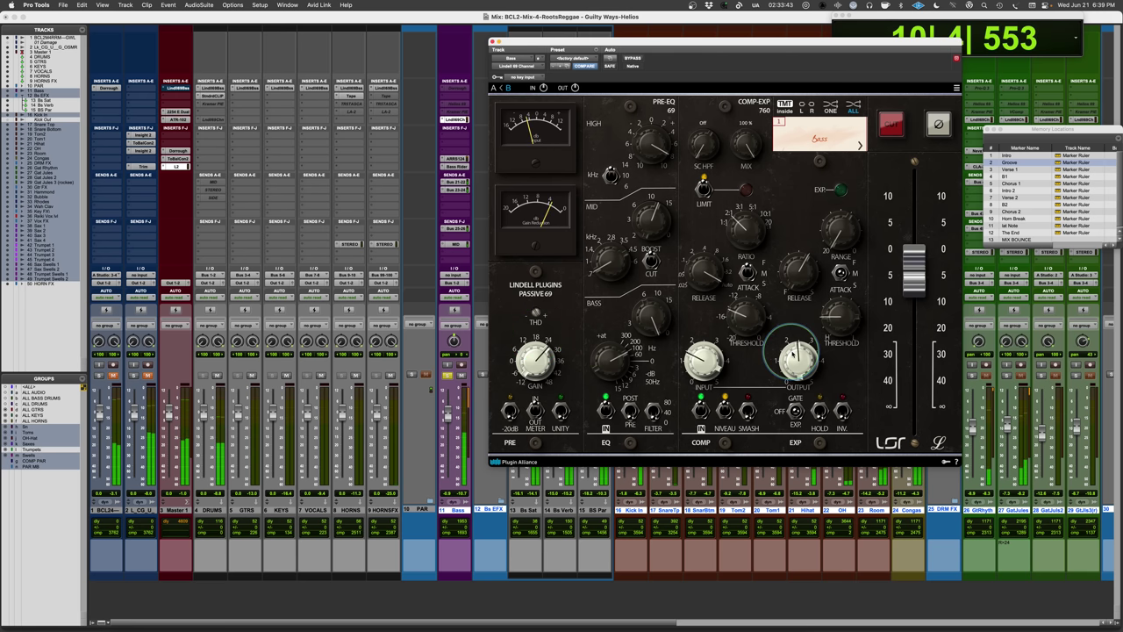
{"action": "left_click_drag", "start_coordinate": [793, 355], "coordinate": [794, 403]}
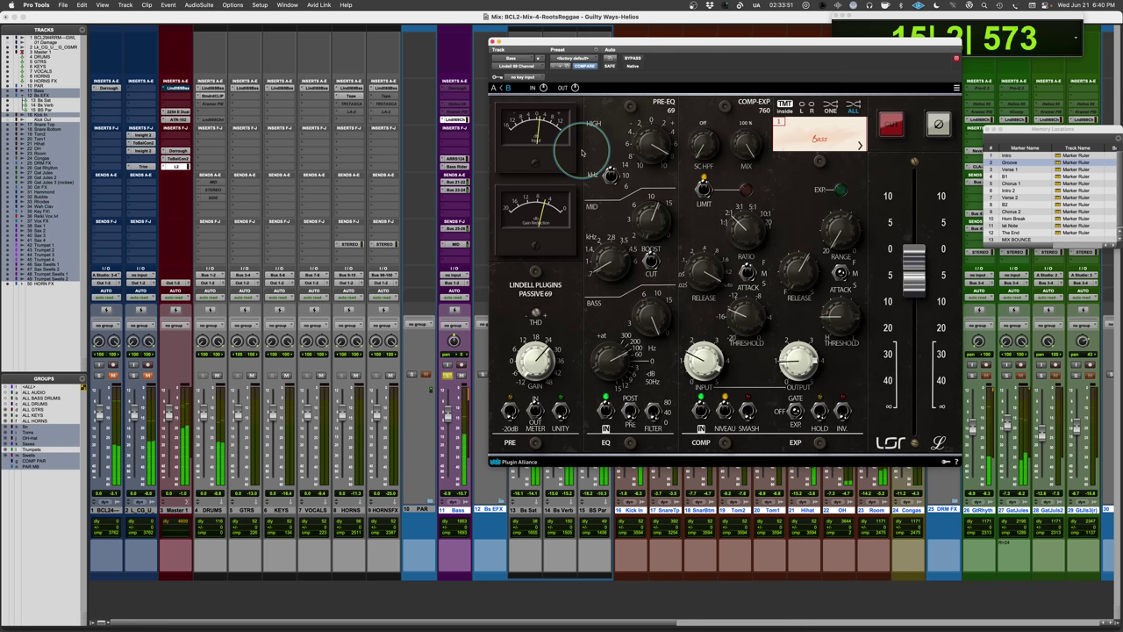
{"action": "key", "text": "space"}
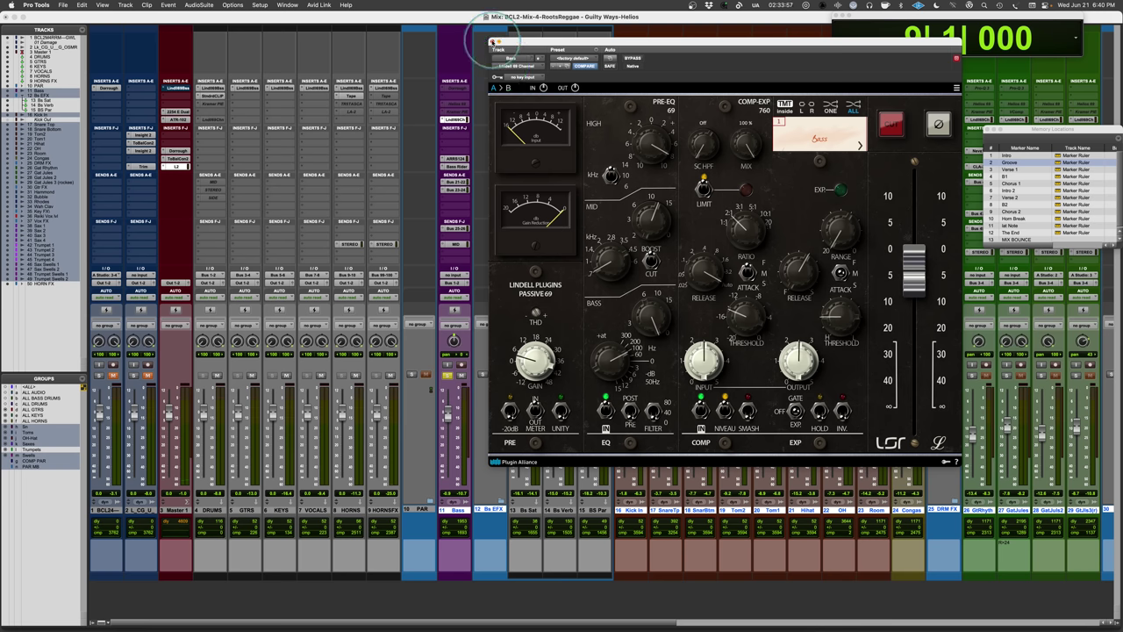
Close the Bass channel strip window and move the solo from Bass to the Room track
{"action": "left_click", "coordinate": [490, 41]}
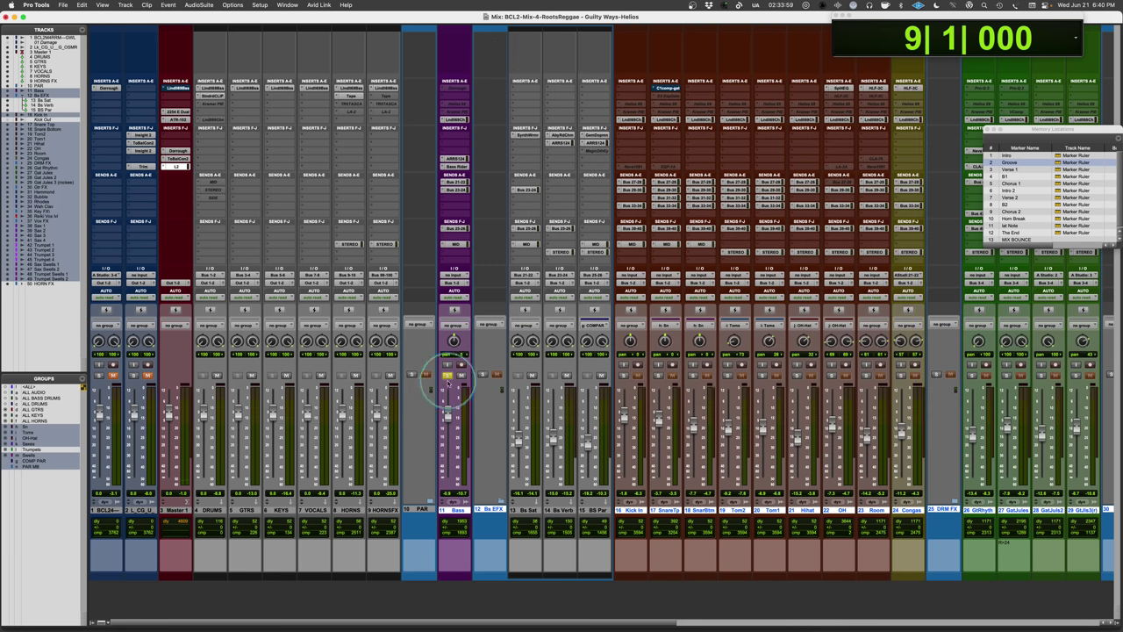
{"action": "scroll", "coordinate": [752, 574], "scroll_direction": "right", "scroll_amount": 5}
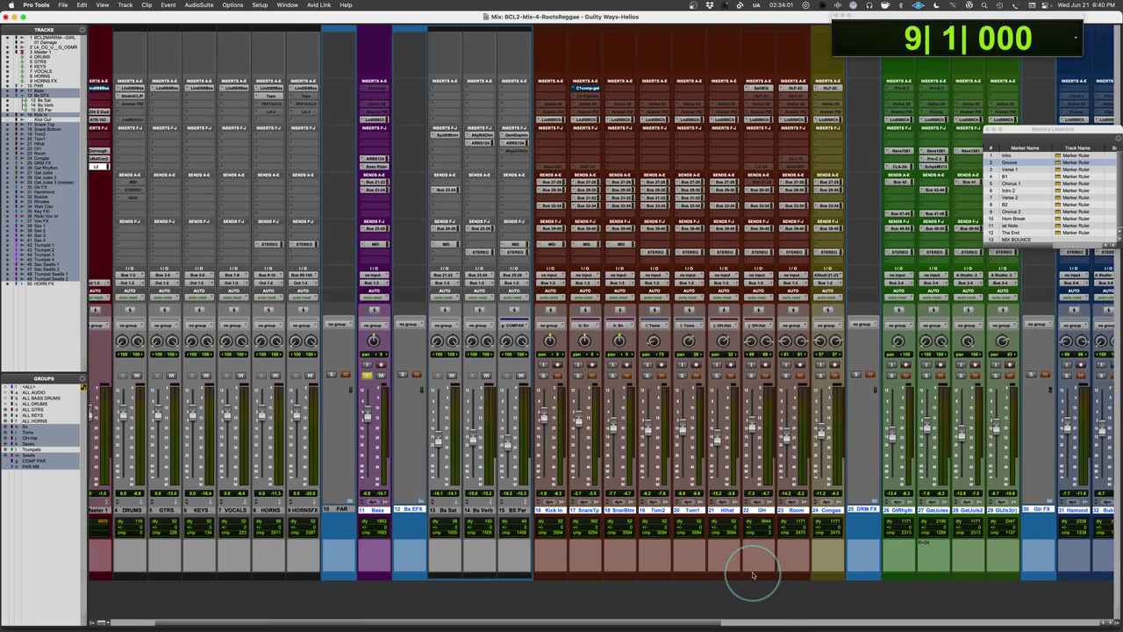
{"action": "left_click", "coordinate": [326, 375]}
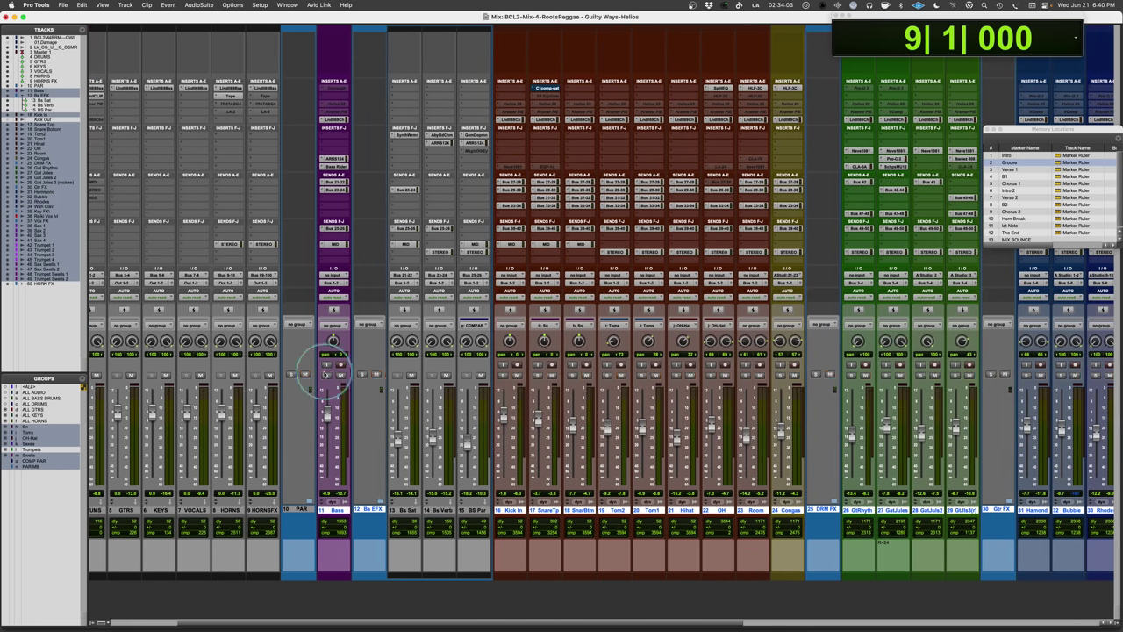
{"action": "left_click", "coordinate": [744, 375]}
Glance at Room's Pultec filter, then open its Lindell 69 channel strip and shift the window left
{"action": "left_click", "coordinate": [755, 89]}
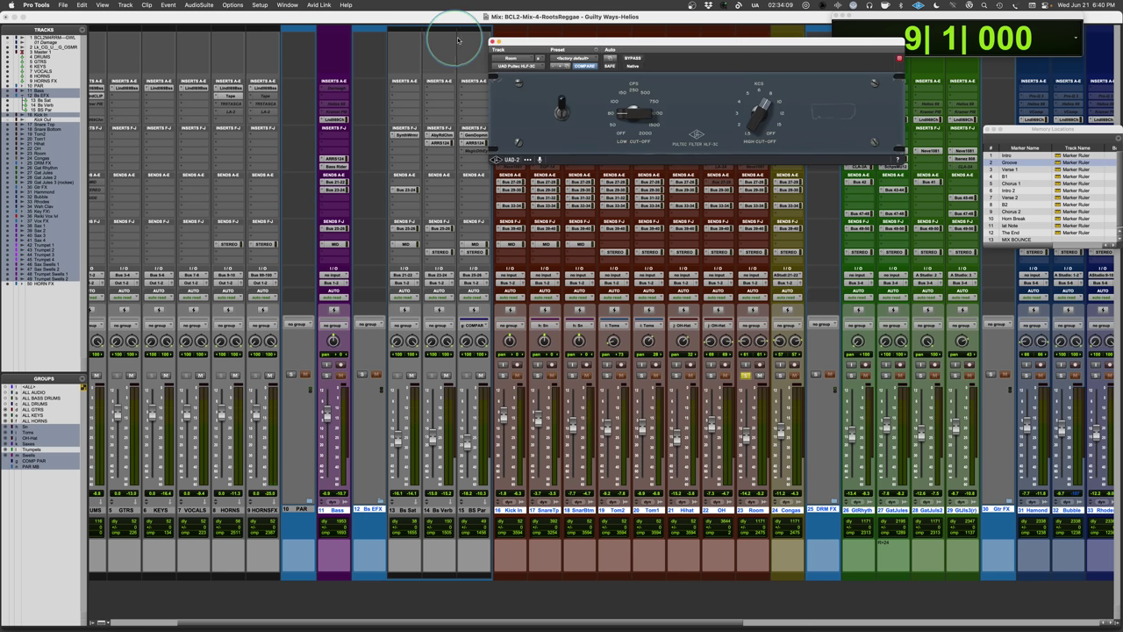
{"action": "left_click", "coordinate": [493, 41]}
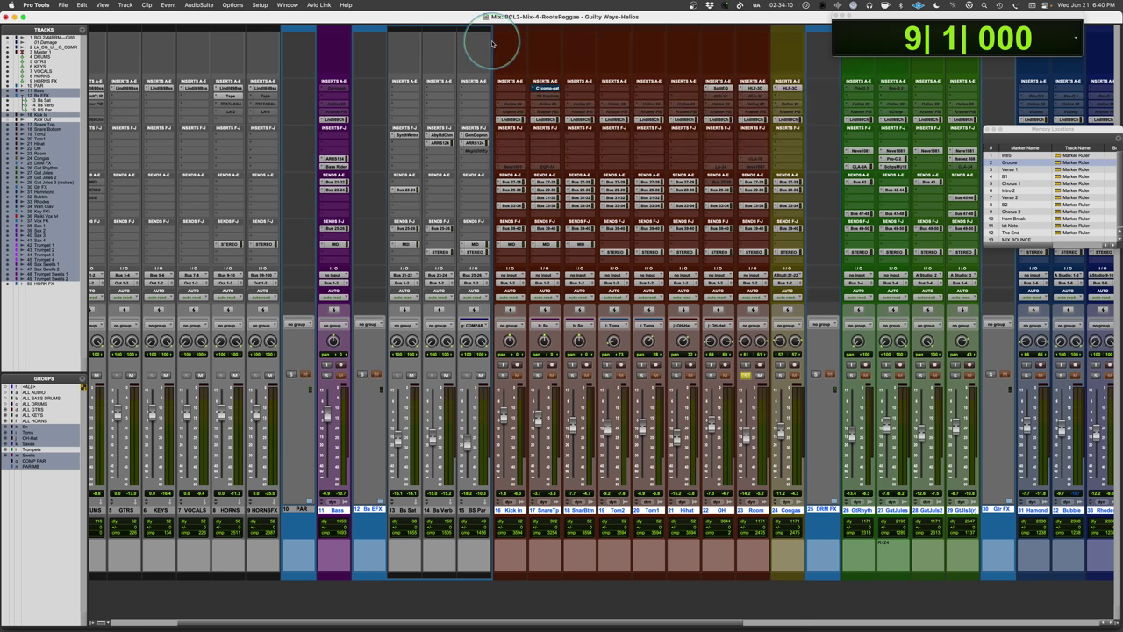
{"action": "left_click", "coordinate": [753, 120]}
{"action": "left_click_drag", "start_coordinate": [768, 41], "coordinate": [560, 40]}
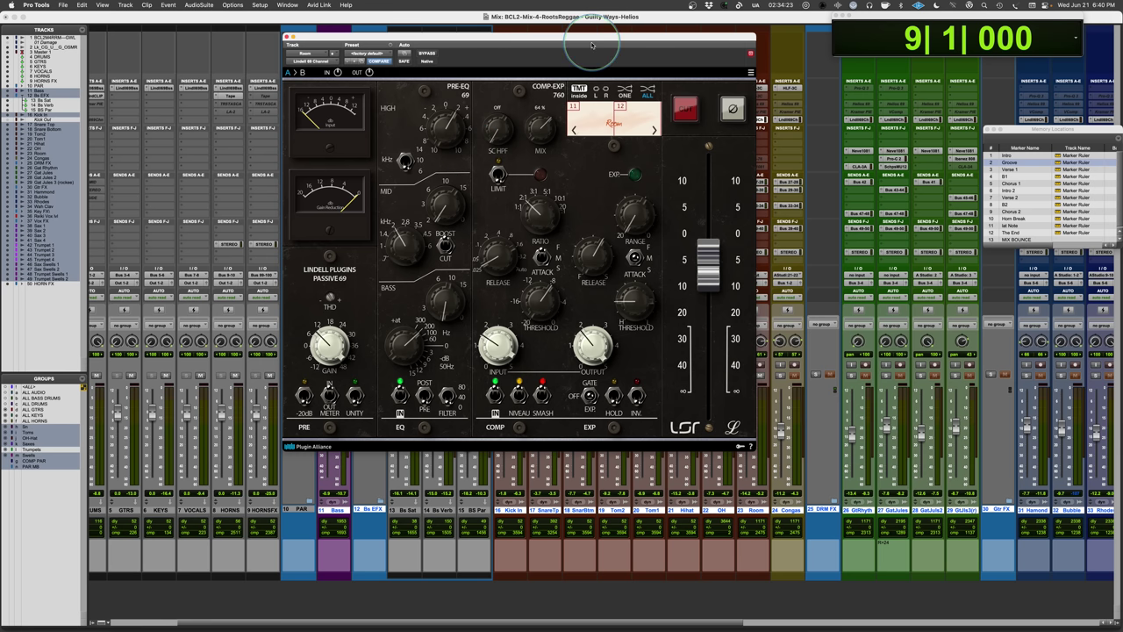
{"action": "key", "text": "space"}
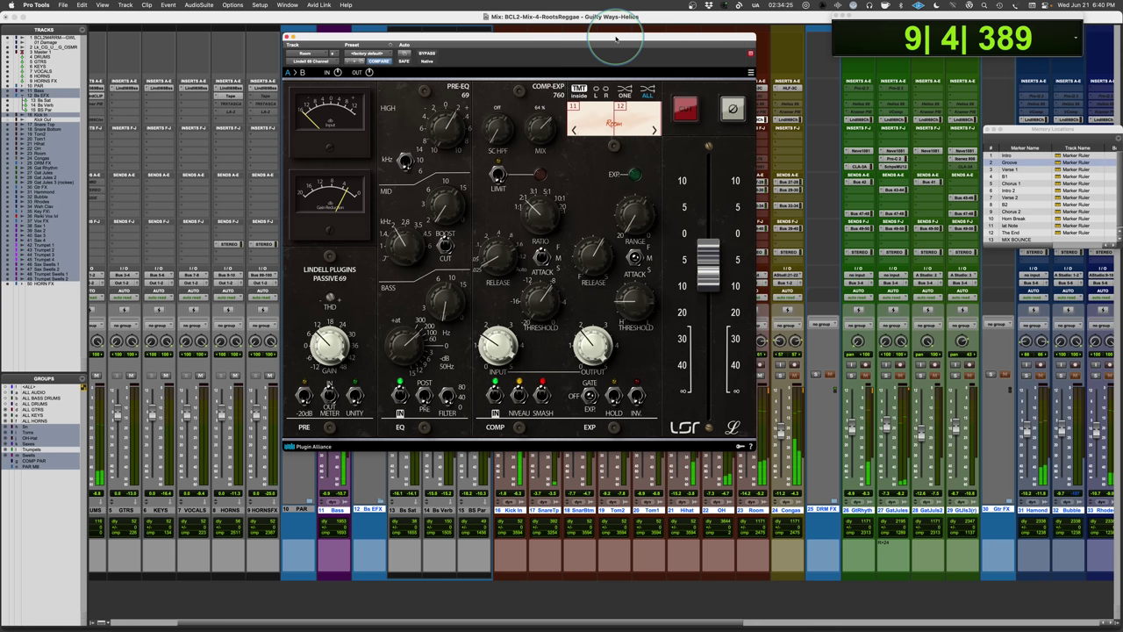
{"action": "left_click", "coordinate": [427, 53]}
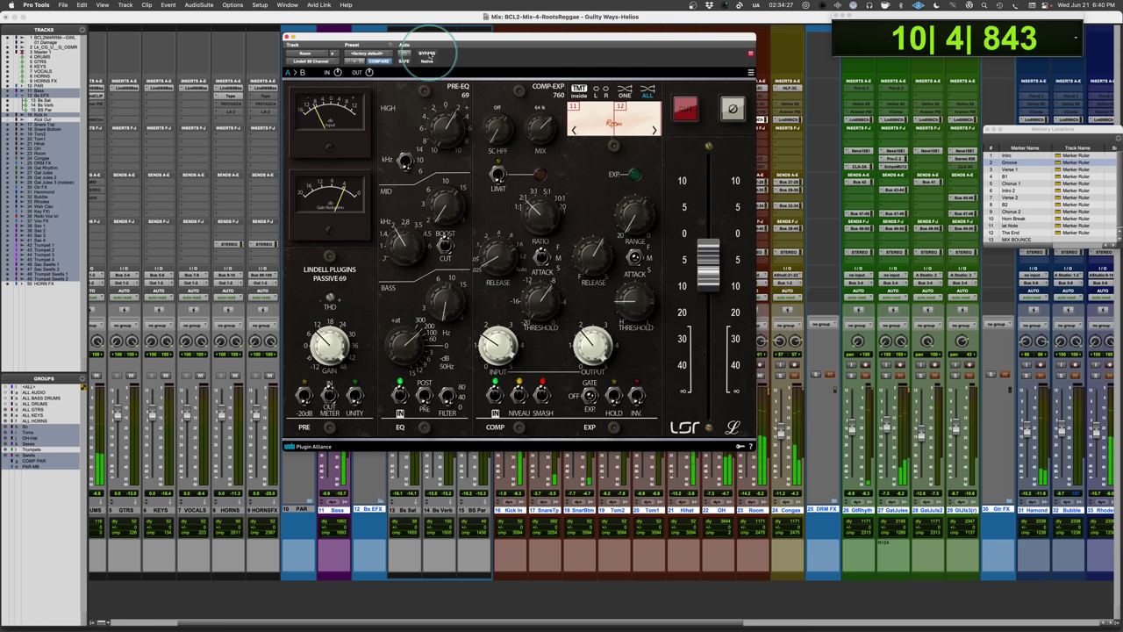
{"action": "left_click", "coordinate": [427, 53]}
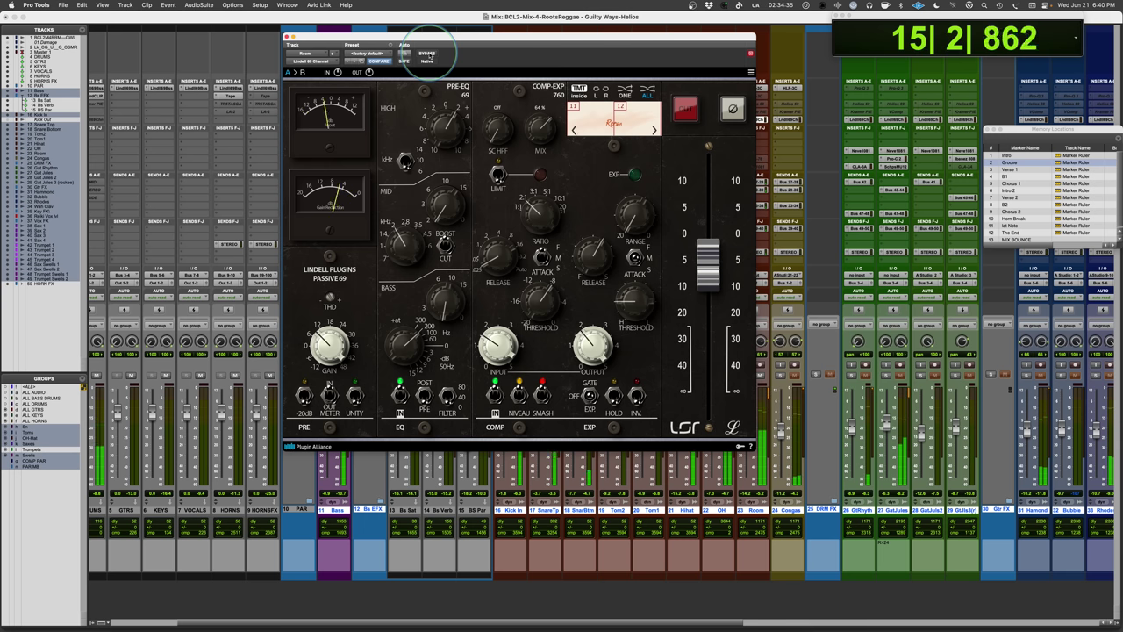
{"action": "key", "text": "space"}
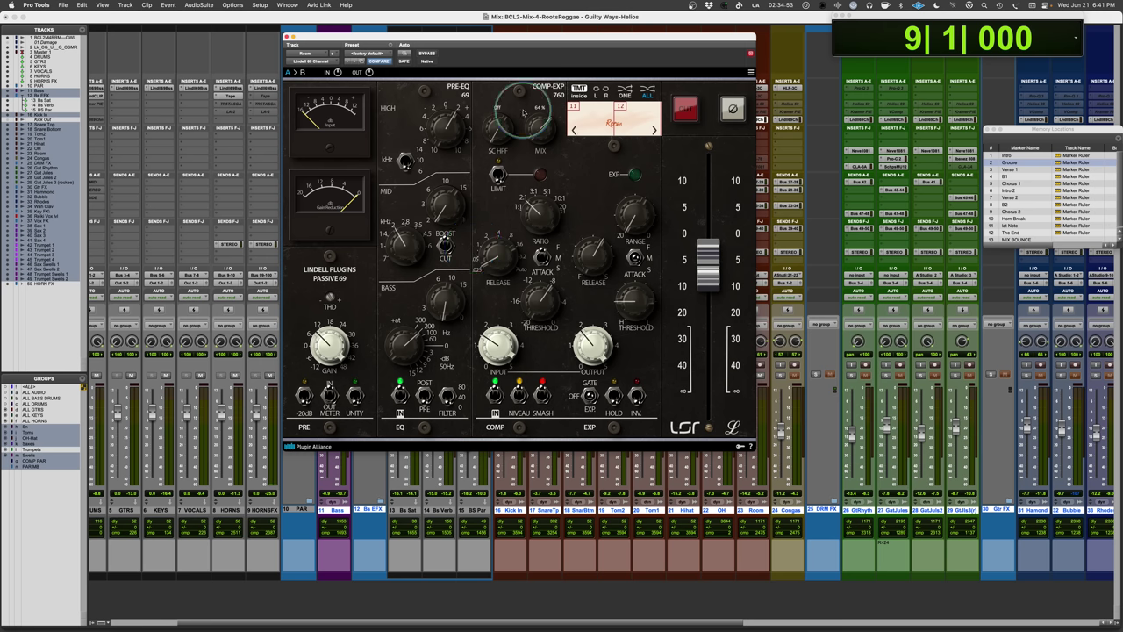
During playback, set Room's B setting with compressor input lowered from 2.49 to 2.34 and mix at 64%
{"action": "key", "text": "space"}
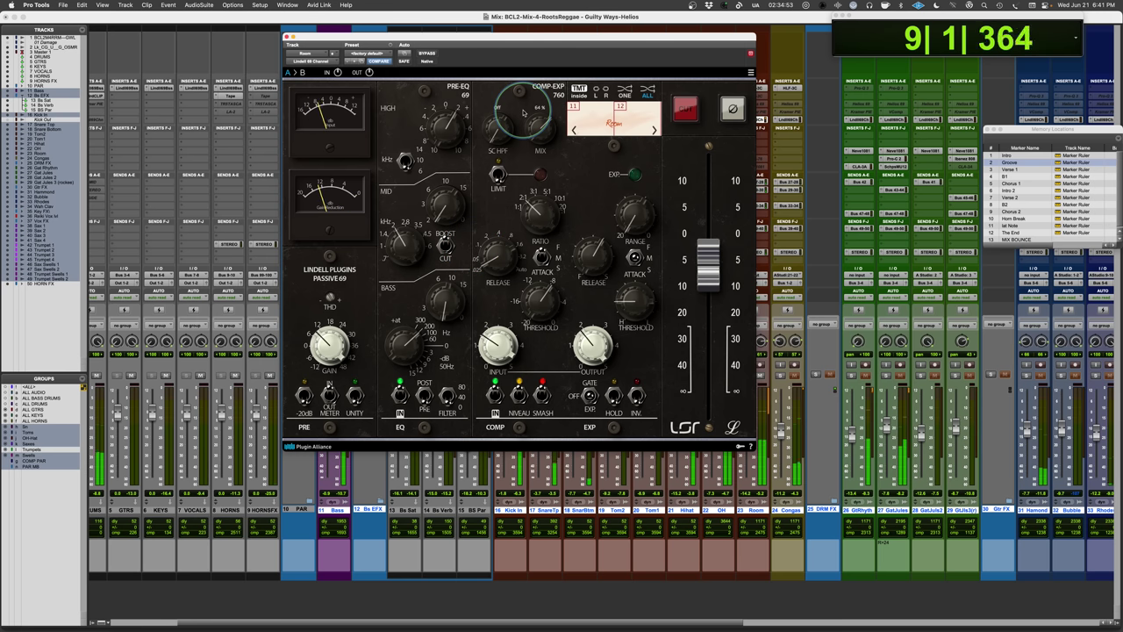
{"action": "left_click", "coordinate": [303, 72]}
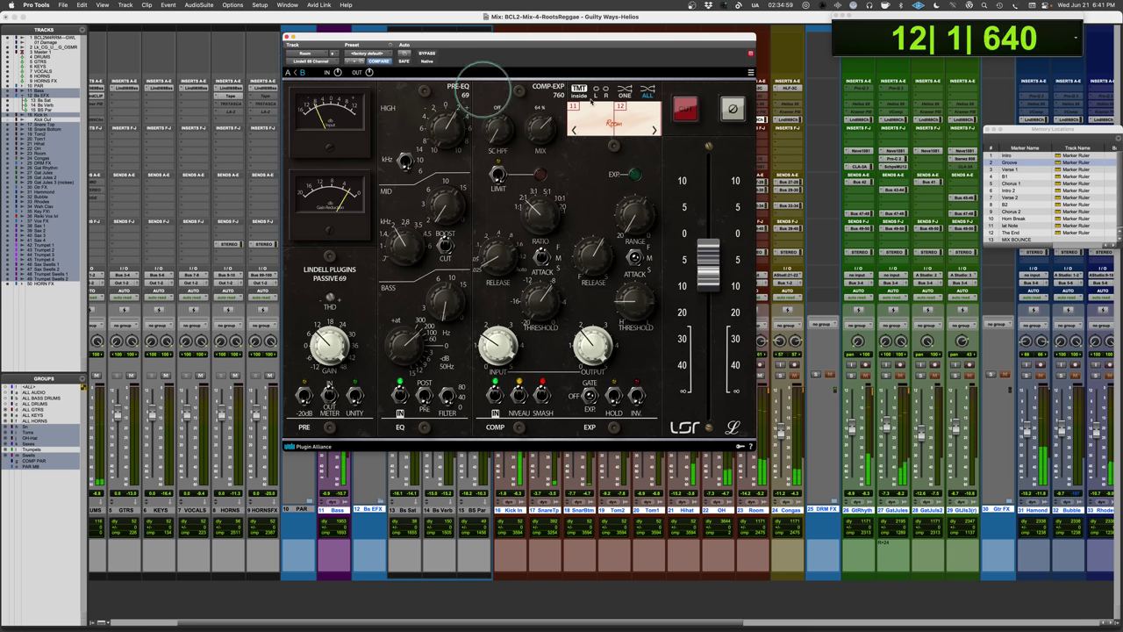
{"action": "left_click_drag", "start_coordinate": [554, 130], "coordinate": [585, 24]}
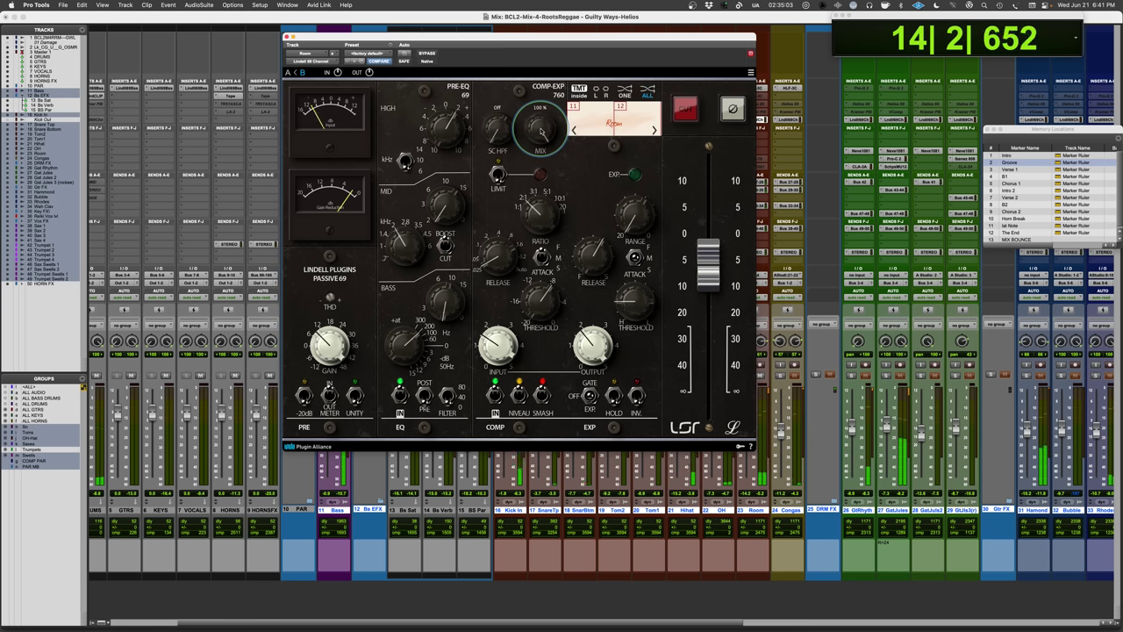
{"action": "mouse_move", "coordinate": [497, 330]}
{"action": "left_click_drag", "start_coordinate": [497, 330], "coordinate": [498, 349]}
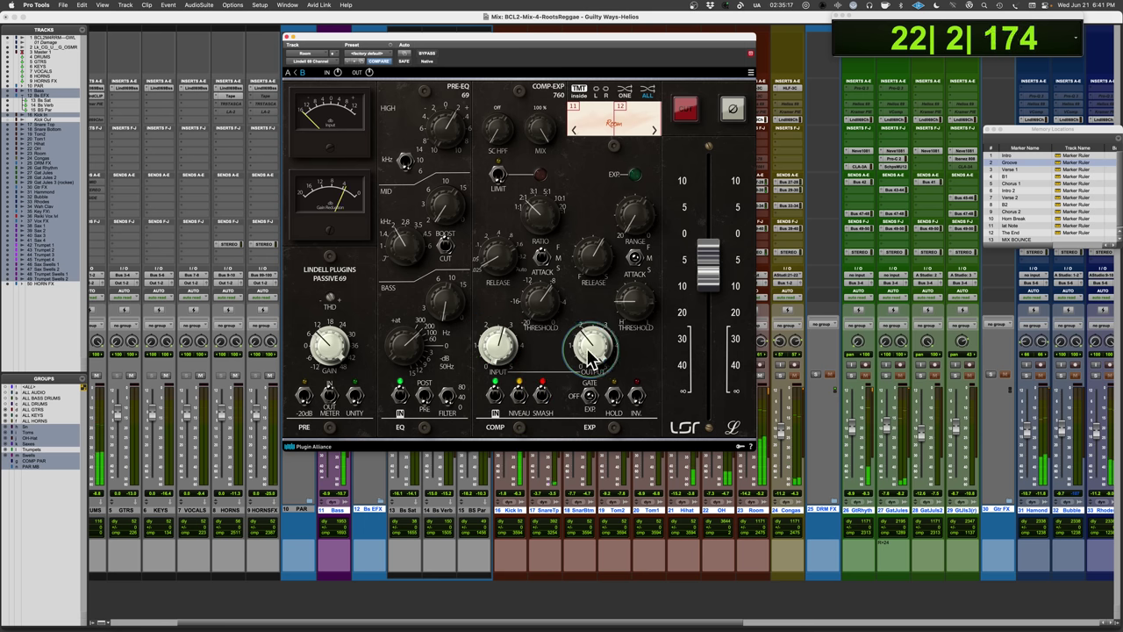
{"action": "left_click_drag", "start_coordinate": [542, 130], "coordinate": [539, 172]}
Toggle between the A and B settings to compare them, ending on B
{"action": "left_click", "coordinate": [302, 72]}
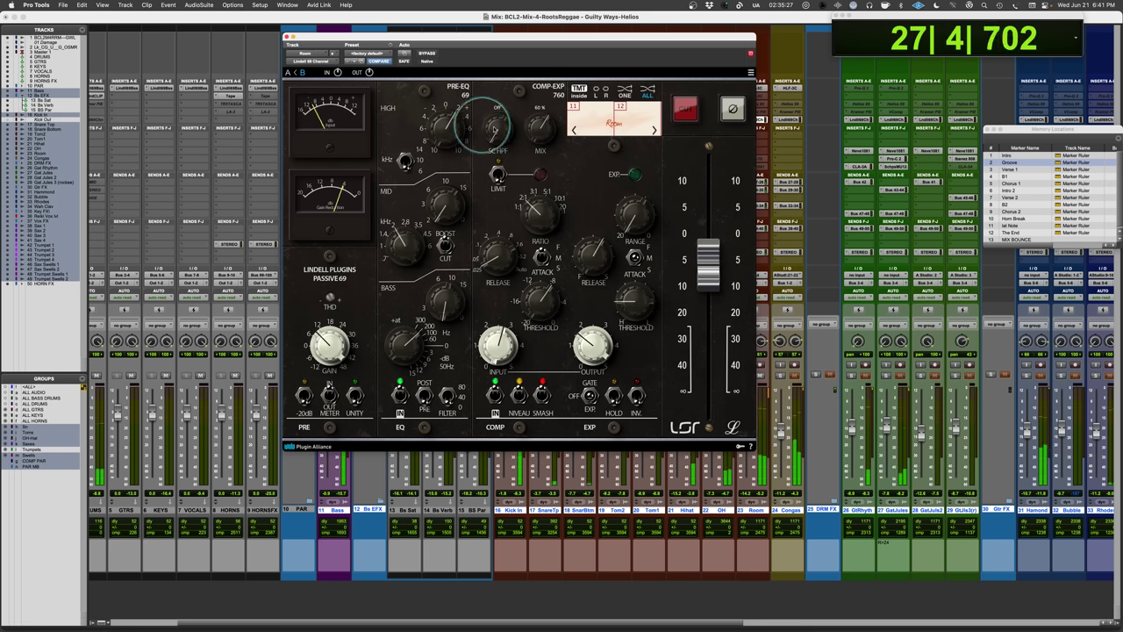
{"action": "mouse_move", "coordinate": [593, 348]}
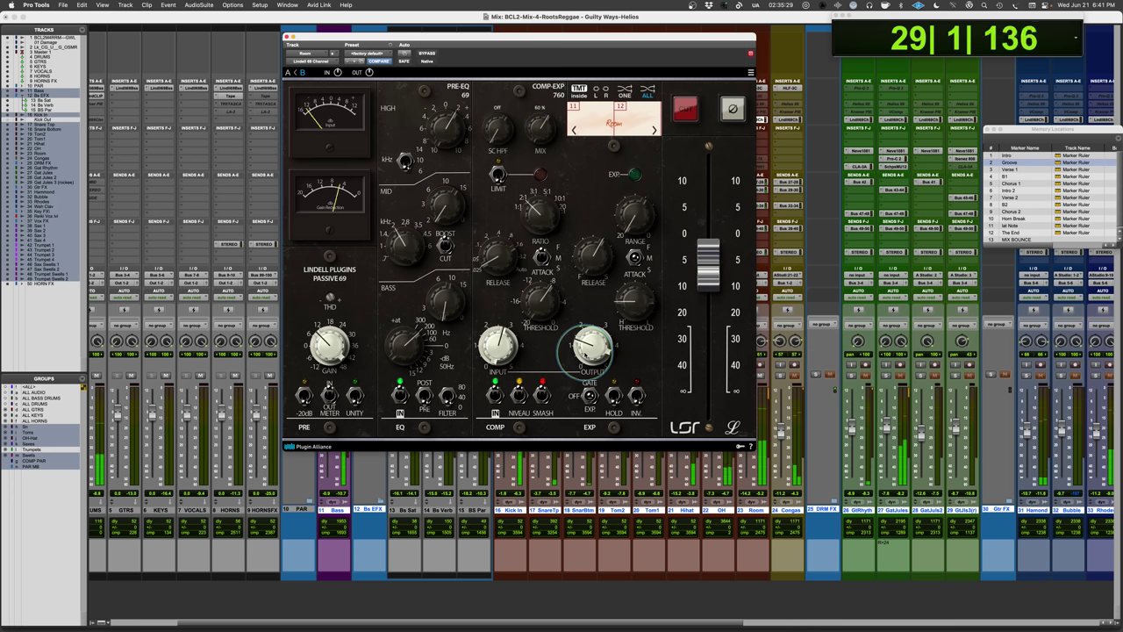
{"action": "left_click", "coordinate": [286, 72]}
{"action": "left_click", "coordinate": [302, 72]}
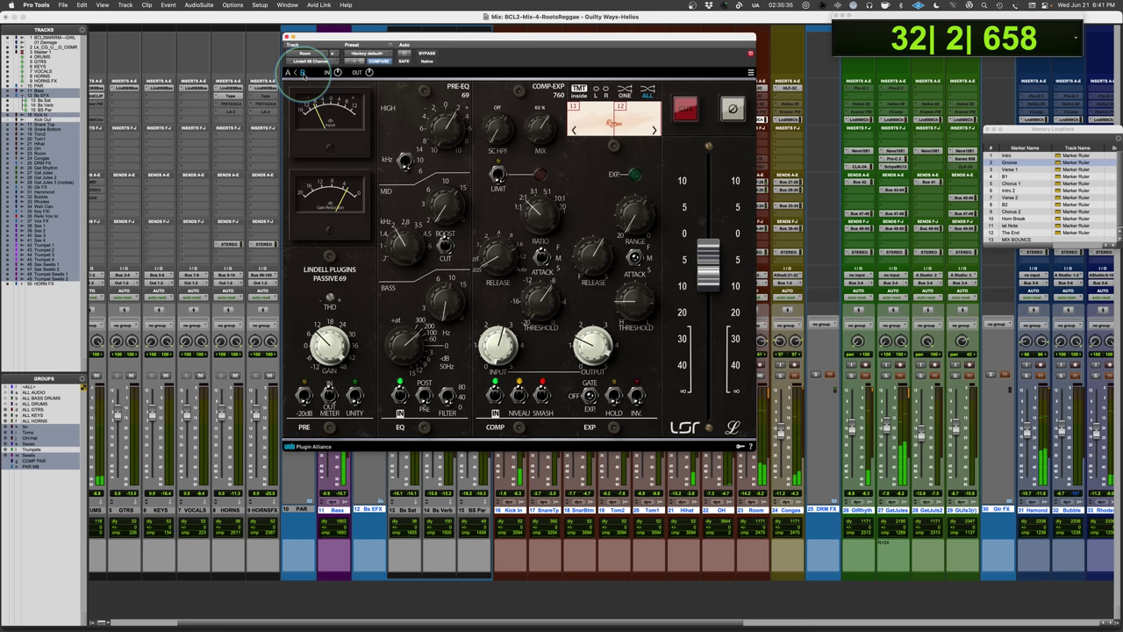
Switch the Room compressor from limit to sidechain high-pass and audition the change in playback
{"action": "key", "text": "space"}
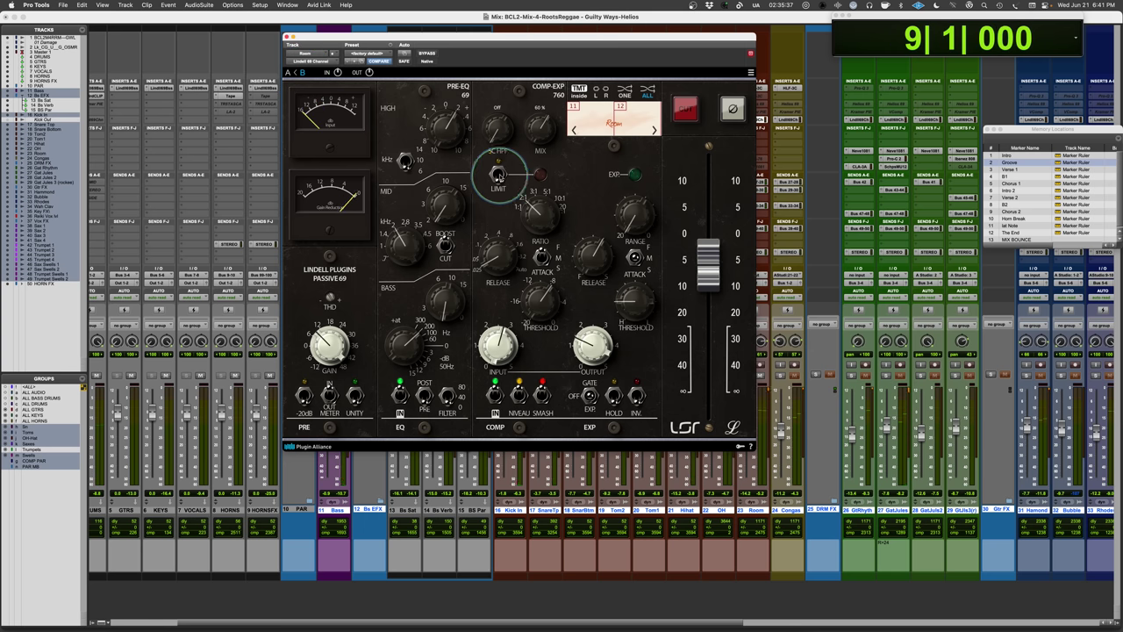
{"action": "left_click", "coordinate": [497, 175]}
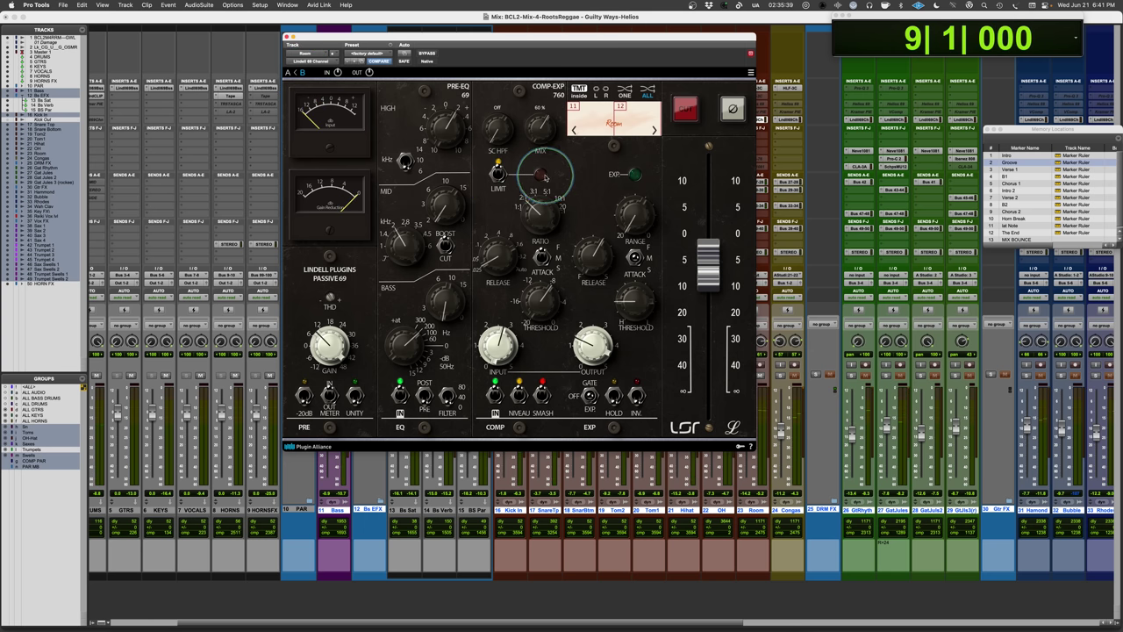
{"action": "key", "text": "space"}
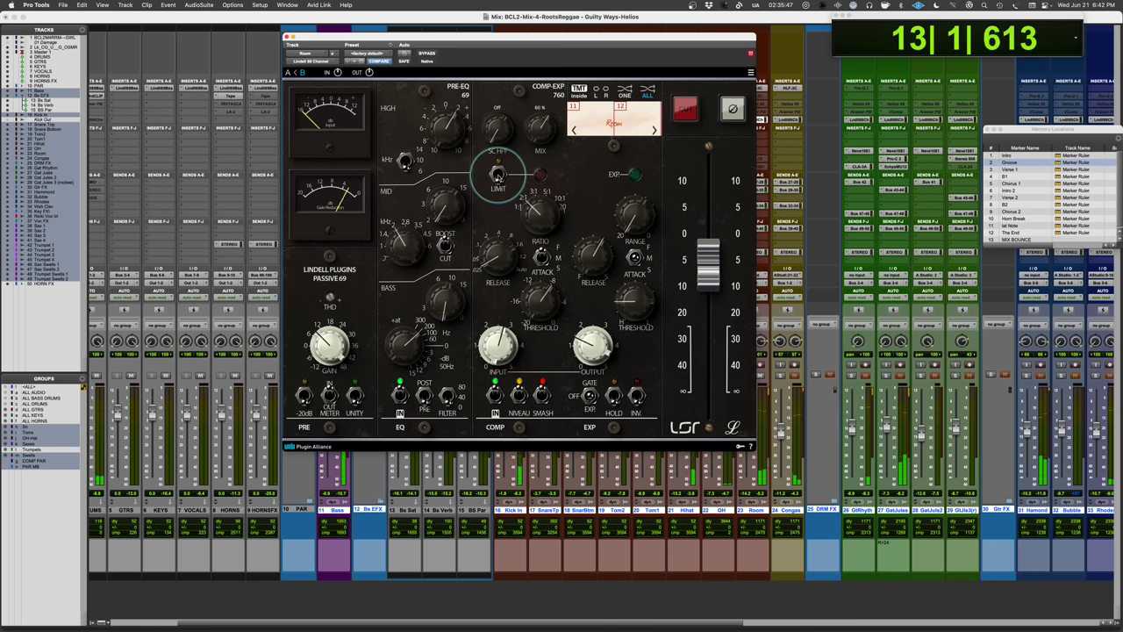
{"action": "key", "text": "space"}
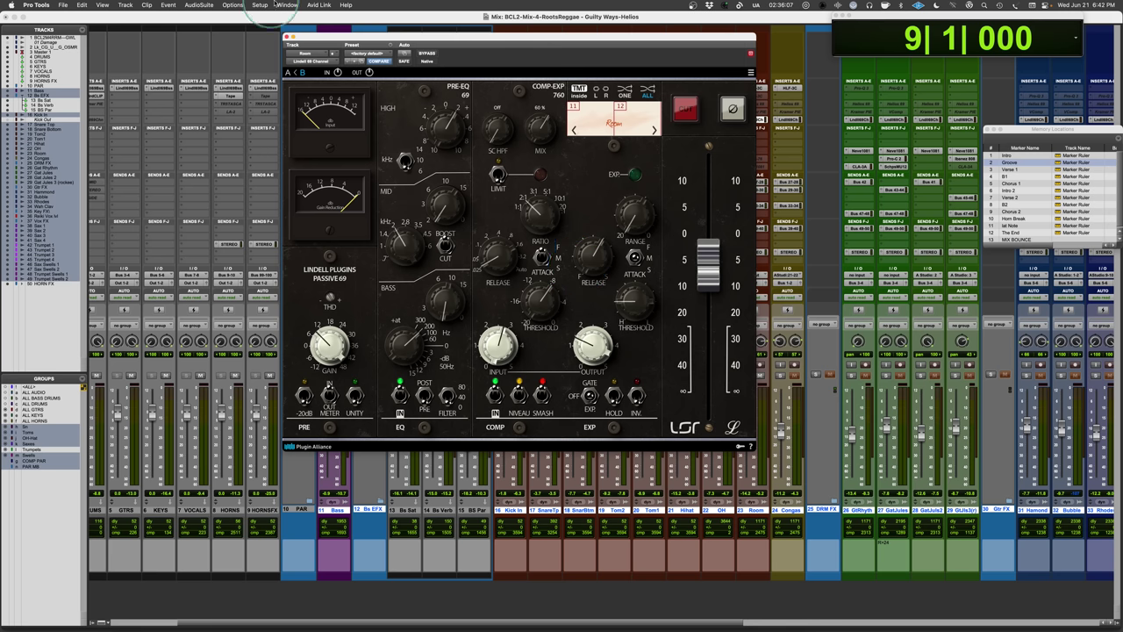
Close the Room Lindell window, solo the RekVxlvl vocal, and jump to the Verse 1 marker
{"action": "left_click", "coordinate": [287, 37]}
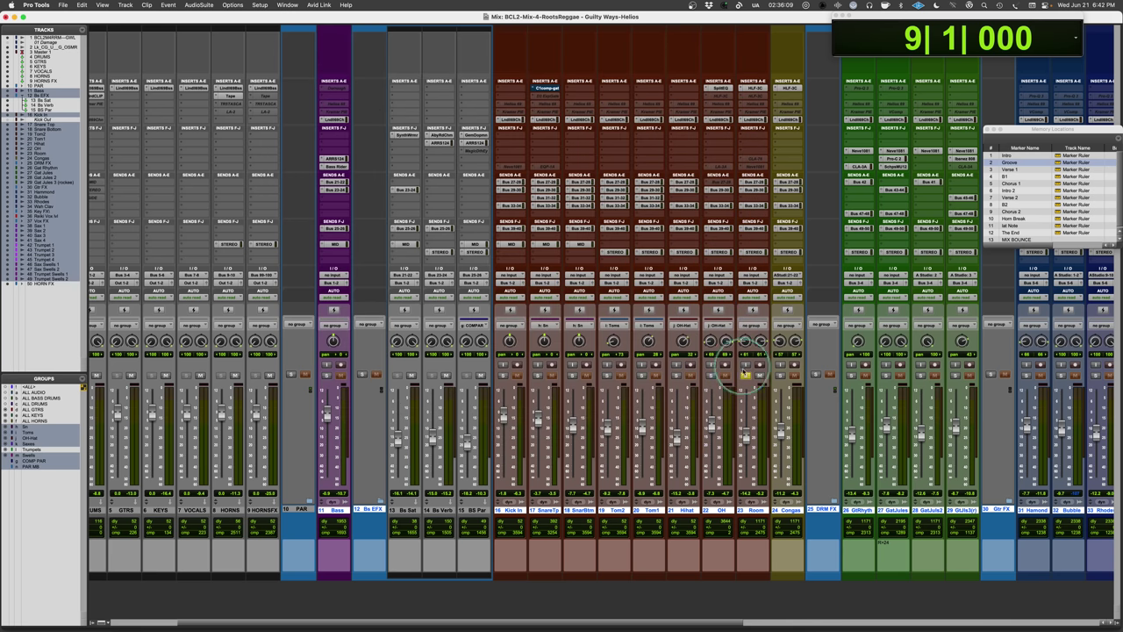
{"action": "scroll", "coordinate": [756, 602], "scroll_direction": "right", "scroll_amount": 10}
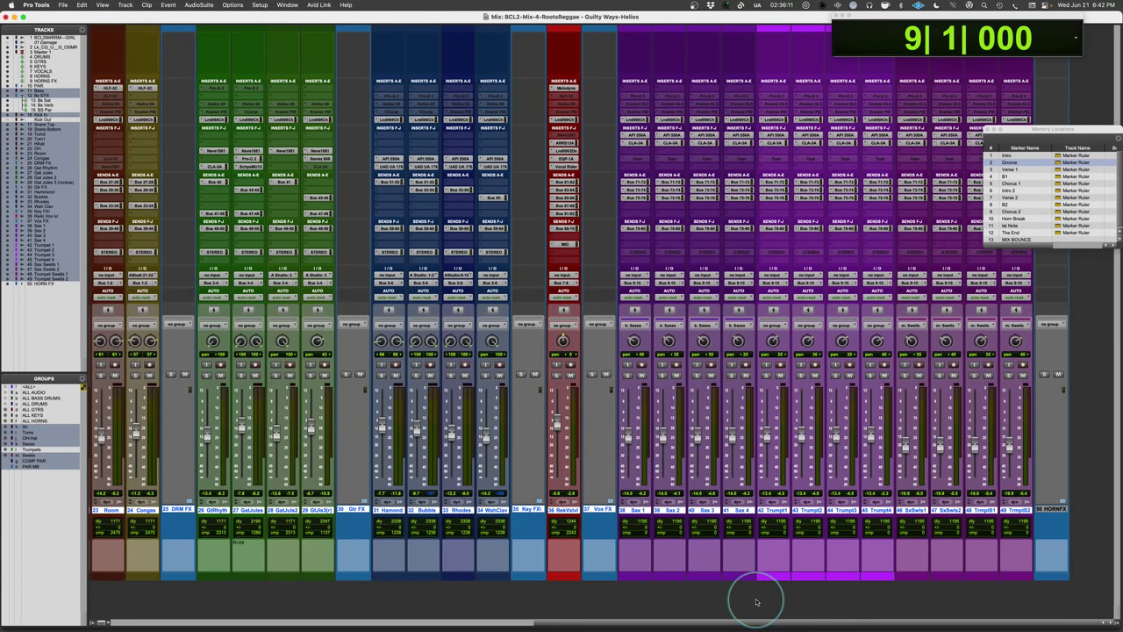
{"action": "left_click", "coordinate": [557, 375]}
{"action": "left_click", "coordinate": [1007, 169]}
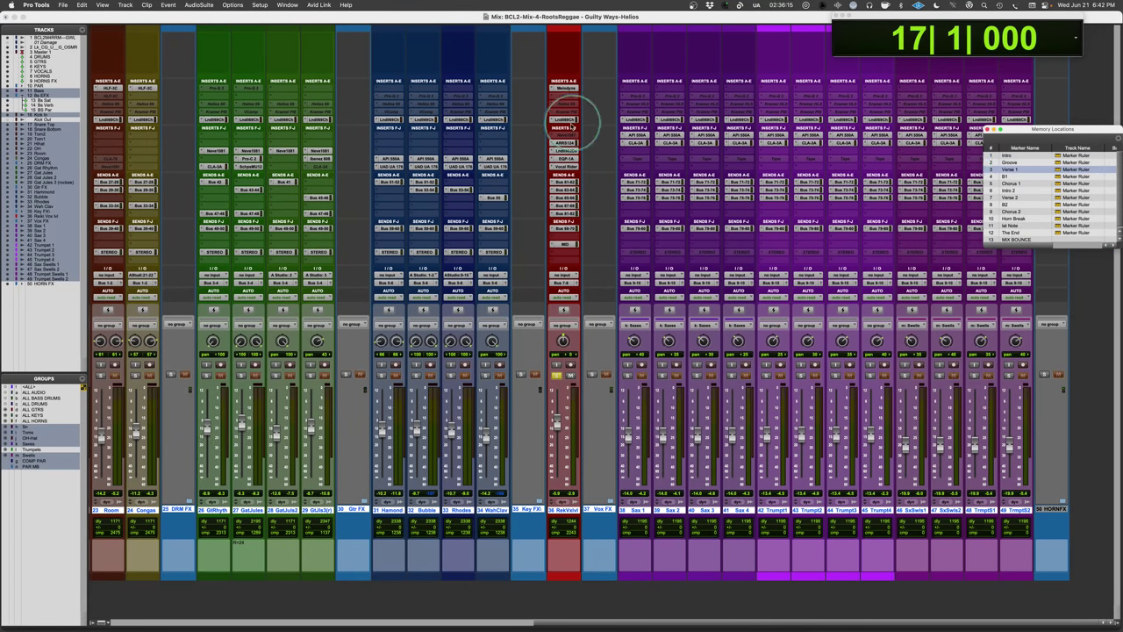
Open RekVxlvl's Lindell 69 strip and switch COMP IN on while playing from Verse 1
{"action": "left_click", "coordinate": [564, 150]}
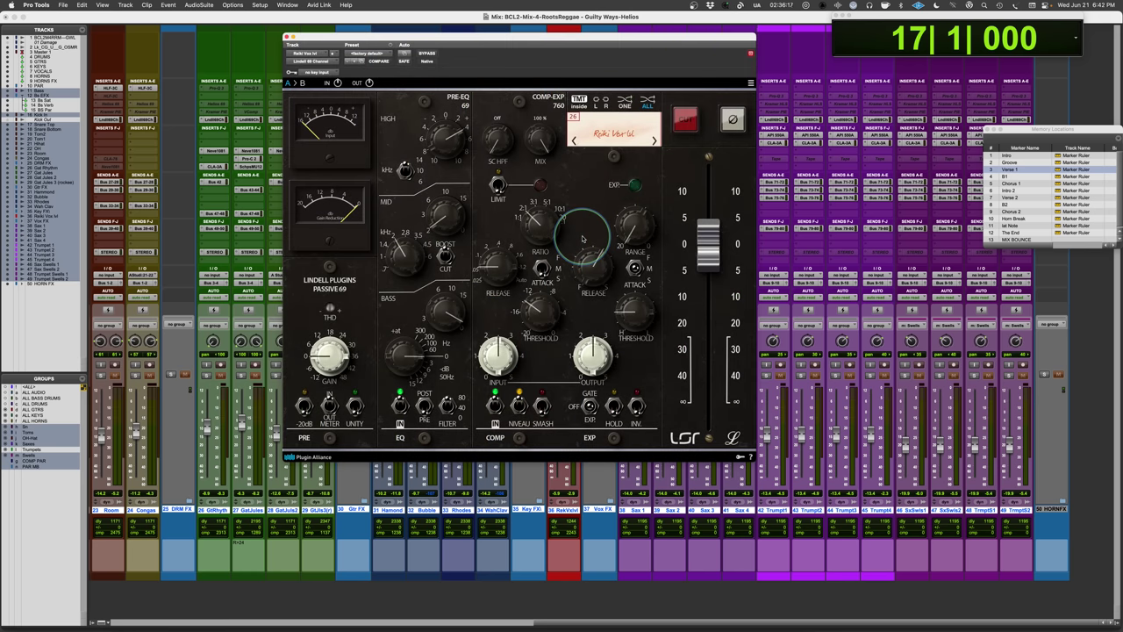
{"action": "key", "text": "space"}
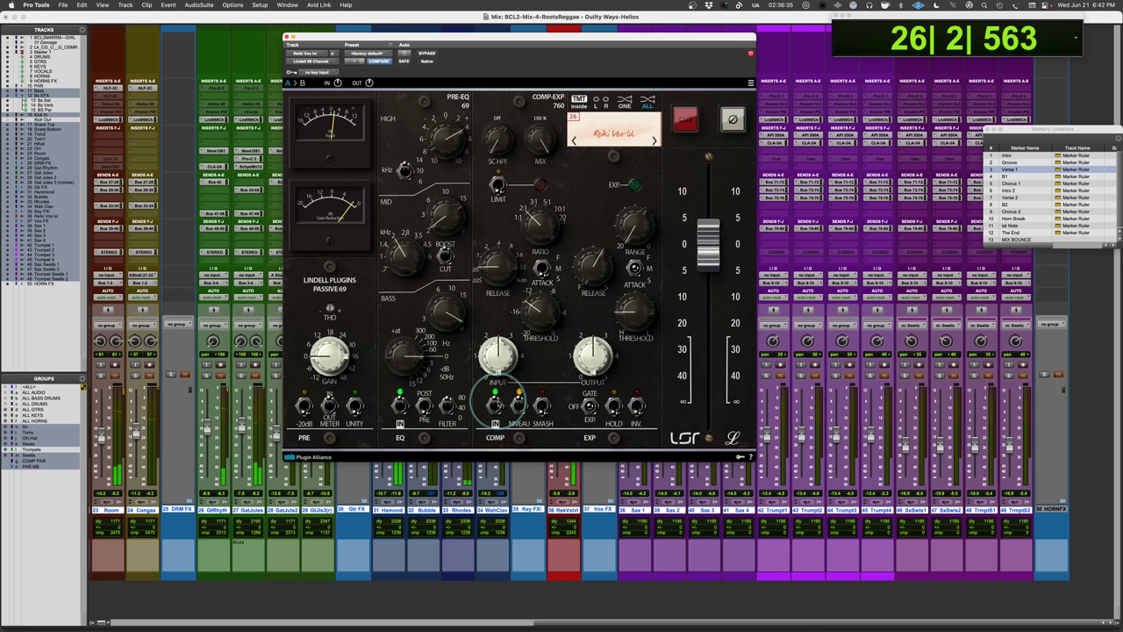
{"action": "left_click", "coordinate": [494, 404]}
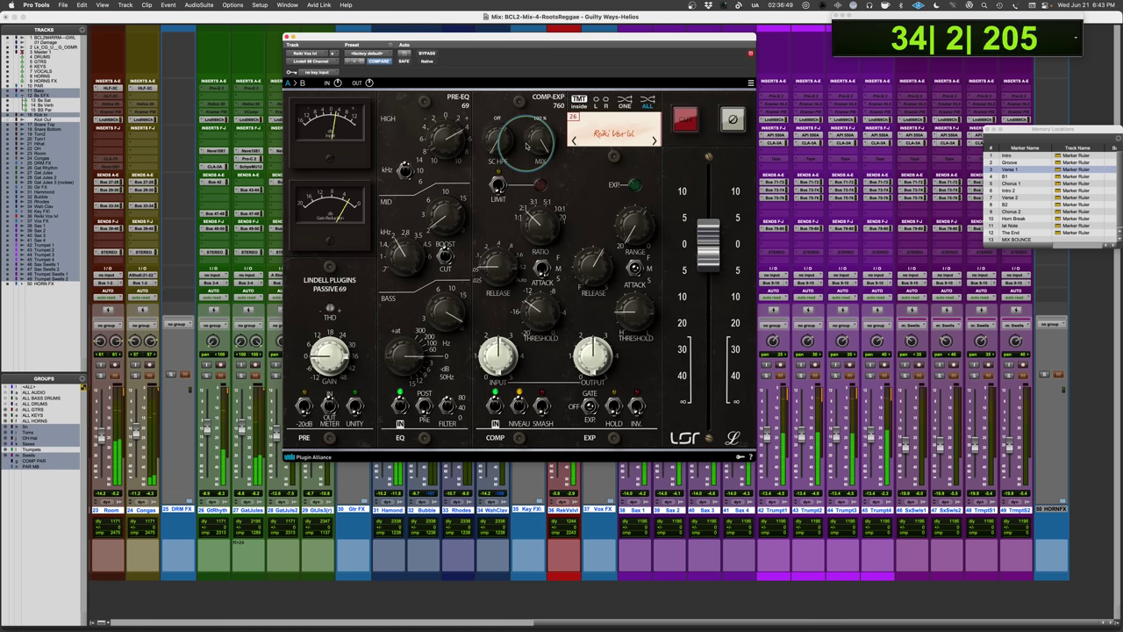
{"action": "key", "text": "space"}
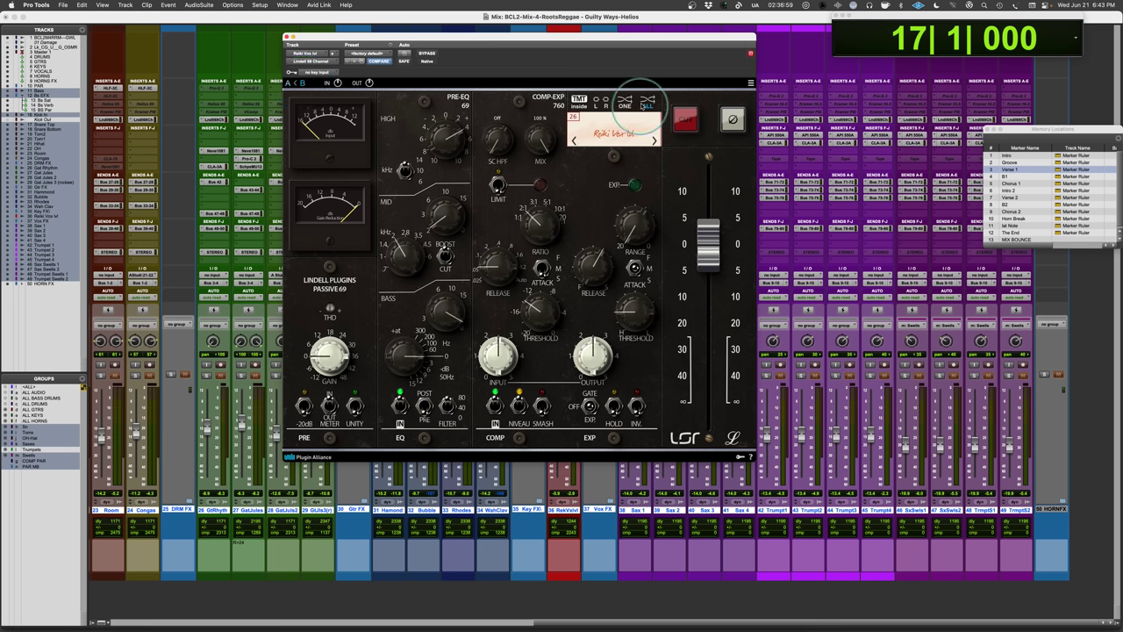
Engage the vocal compressor's SMASH mode and, during playback, set ratio 10:1 and threshold -12.4 dB
{"action": "mouse_move", "coordinate": [535, 193]}
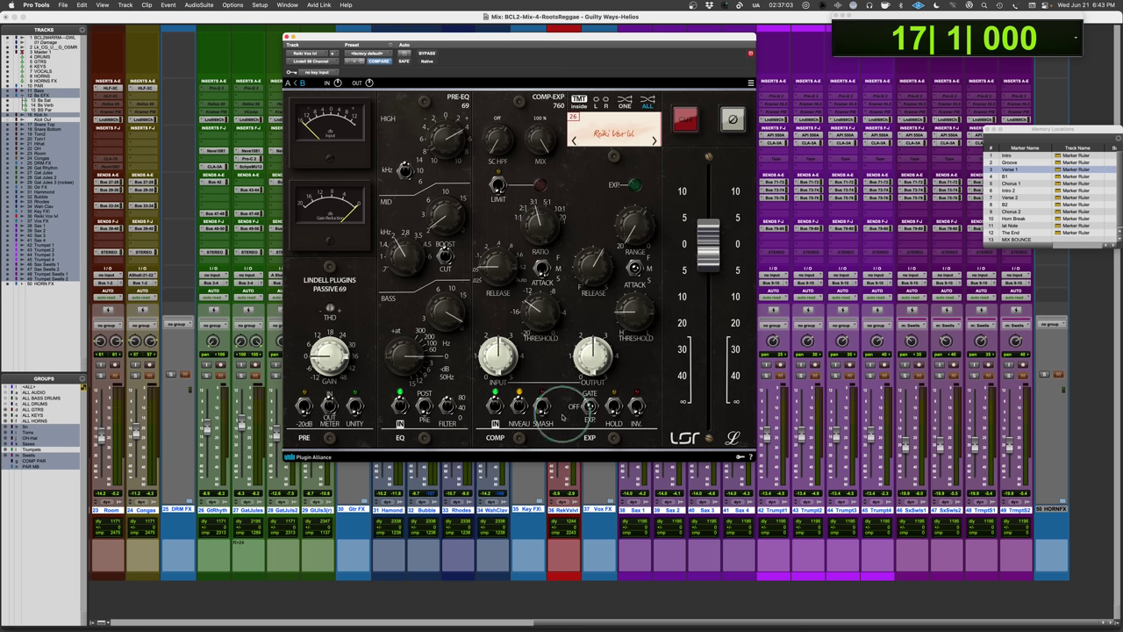
{"action": "left_click", "coordinate": [542, 406]}
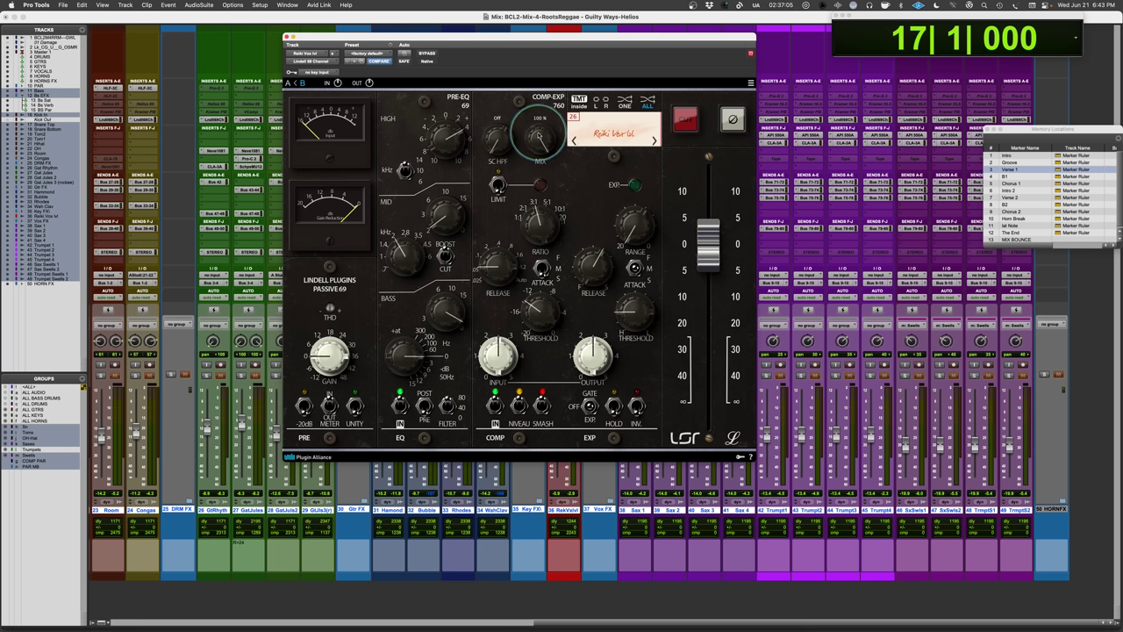
{"action": "key", "text": "space"}
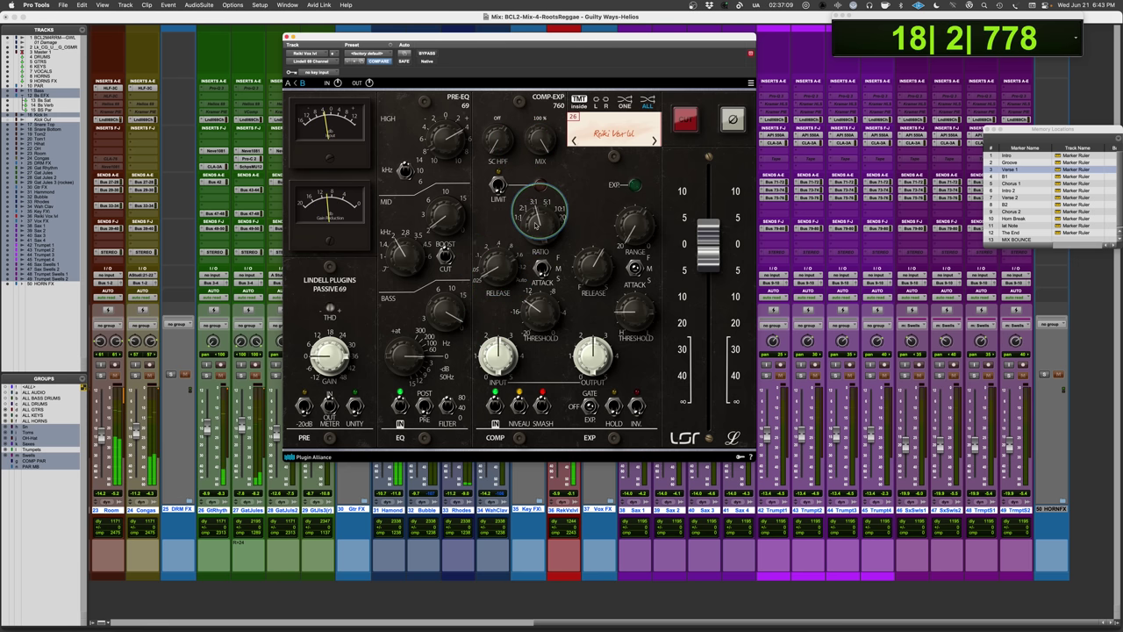
{"action": "left_click_drag", "start_coordinate": [542, 236], "coordinate": [542, 207]}
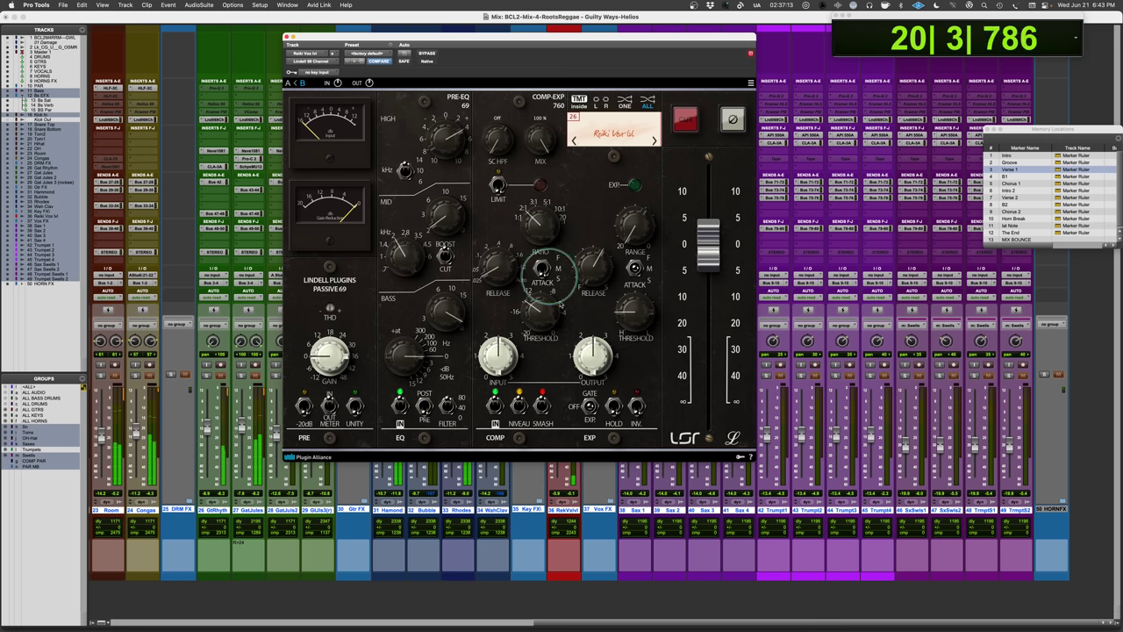
{"action": "left_click_drag", "start_coordinate": [530, 312], "coordinate": [526, 330]}
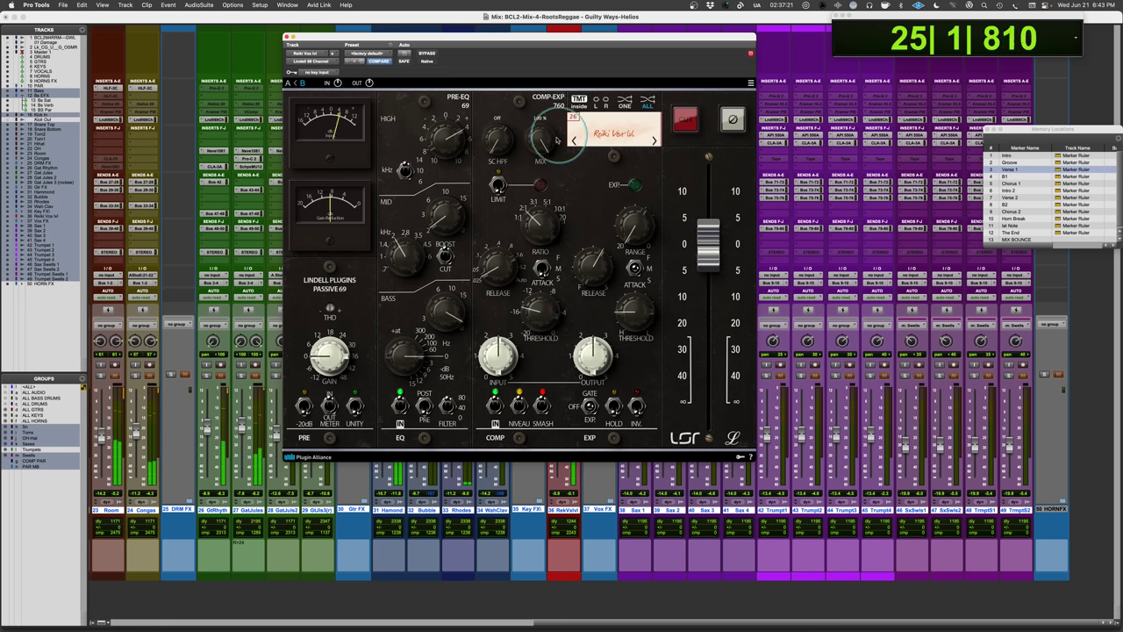
Sweep the vocal compressor mix from 0% to about 50%, compare A/B, and settle at 52%
{"action": "left_click_drag", "start_coordinate": [542, 142], "coordinate": [488, 414]}
{"action": "left_click_drag", "start_coordinate": [544, 114], "coordinate": [541, 88]}
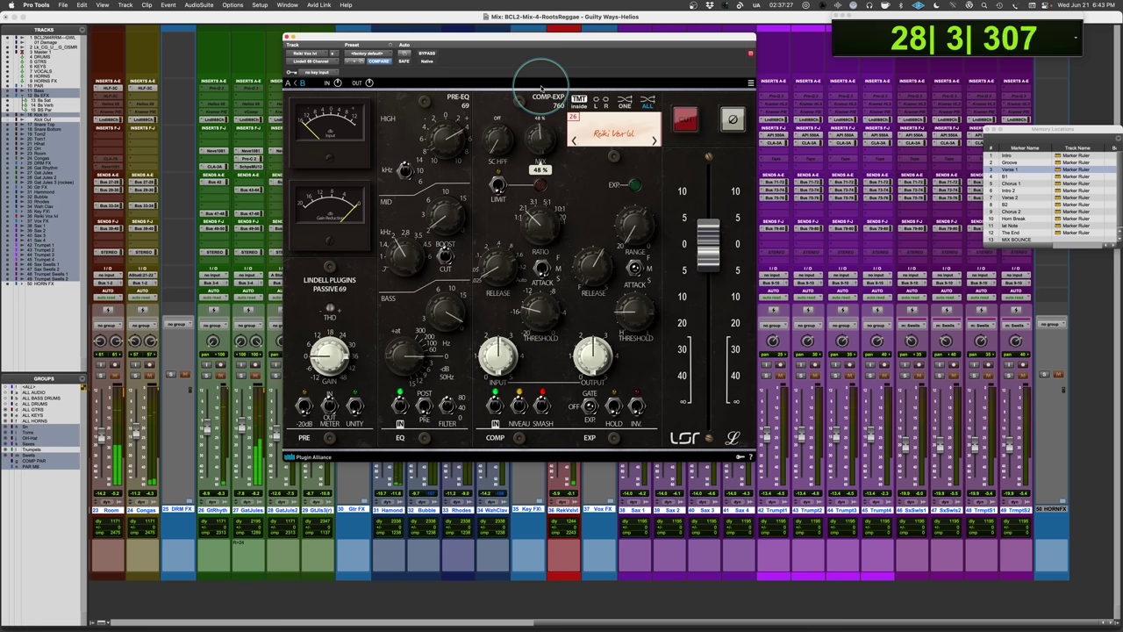
{"action": "left_click_drag", "start_coordinate": [541, 88], "coordinate": [541, 84]}
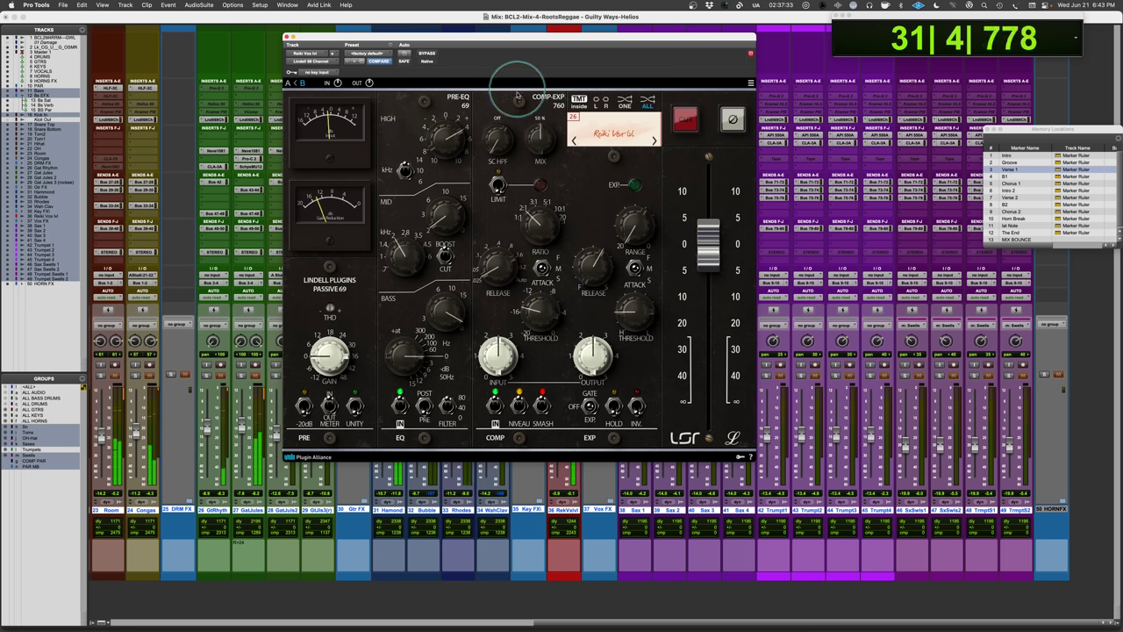
{"action": "left_click_drag", "start_coordinate": [538, 139], "coordinate": [537, 133]}
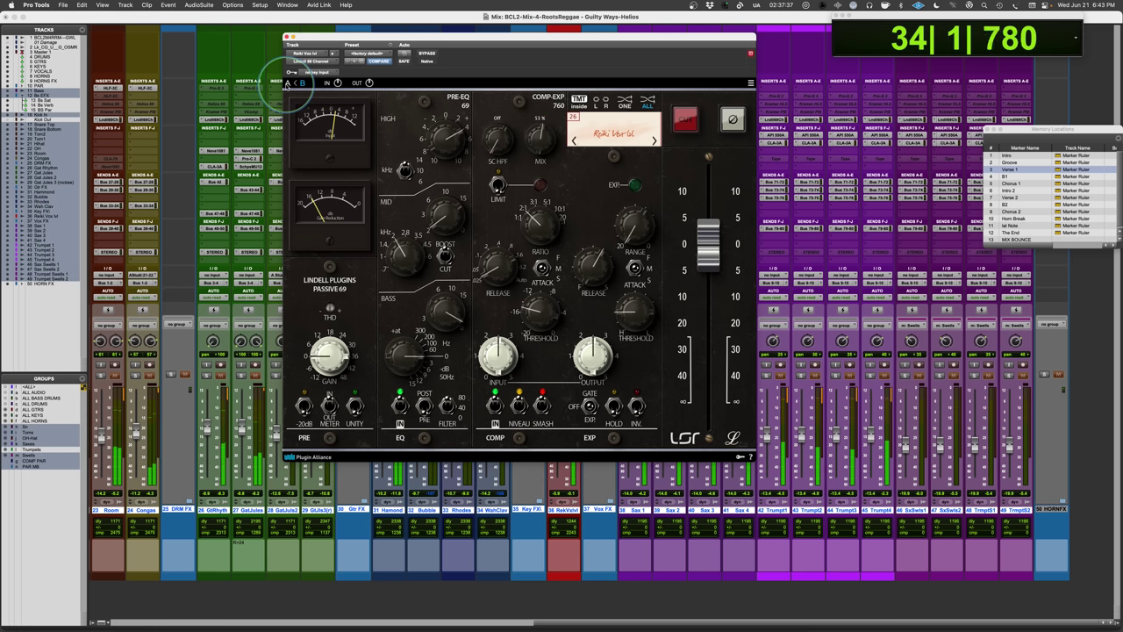
{"action": "left_click", "coordinate": [303, 83]}
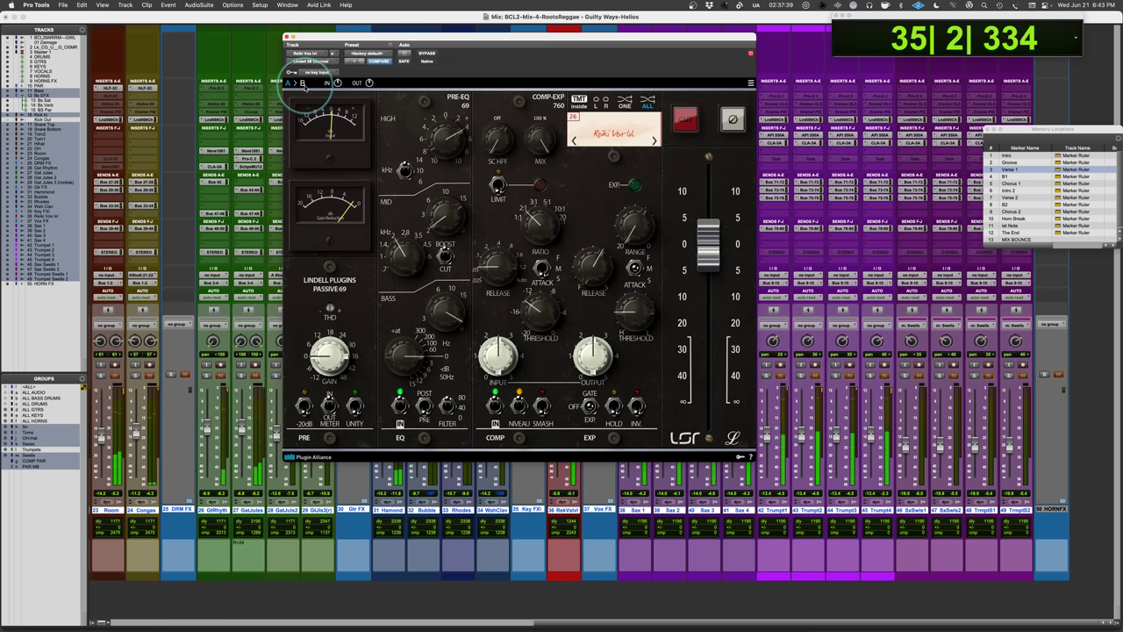
{"action": "left_click", "coordinate": [302, 83]}
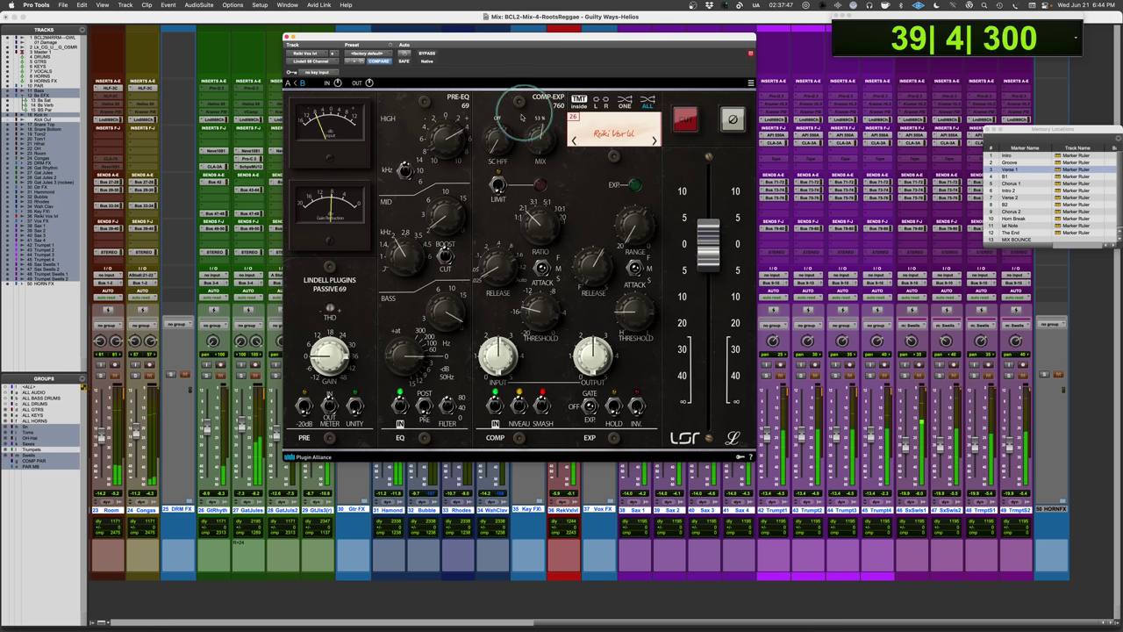
{"action": "left_click_drag", "start_coordinate": [521, 116], "coordinate": [534, 145]}
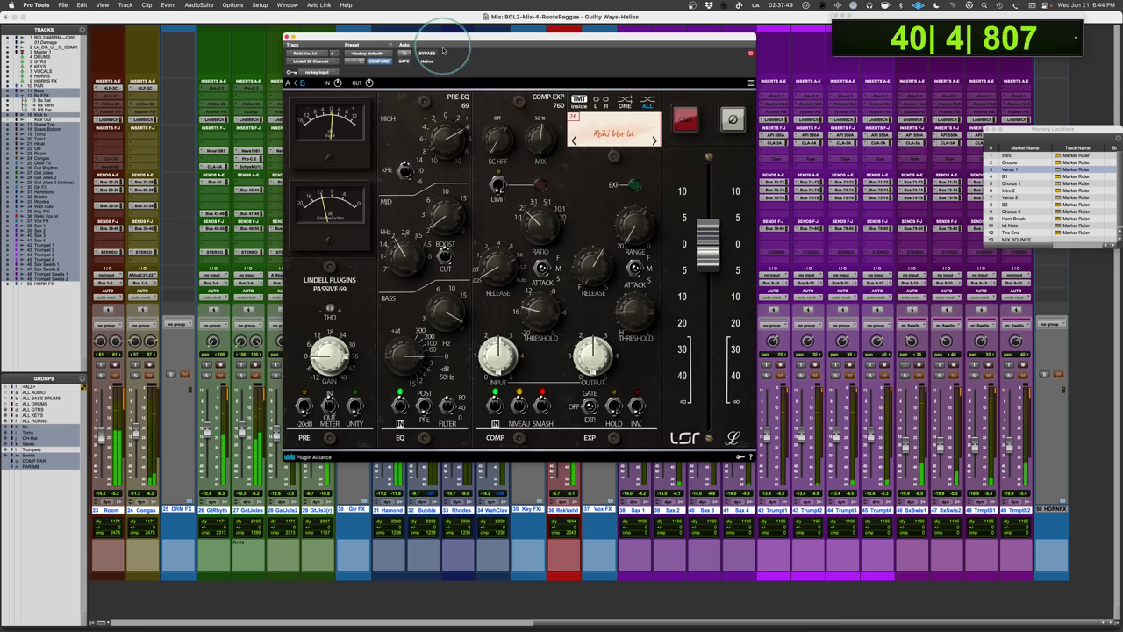
Move the vocal plugin window aside, then replay from bar 17 and compare the A/B settings
{"action": "key", "text": "space"}
{"action": "left_click_drag", "start_coordinate": [636, 37], "coordinate": [504, 15]}
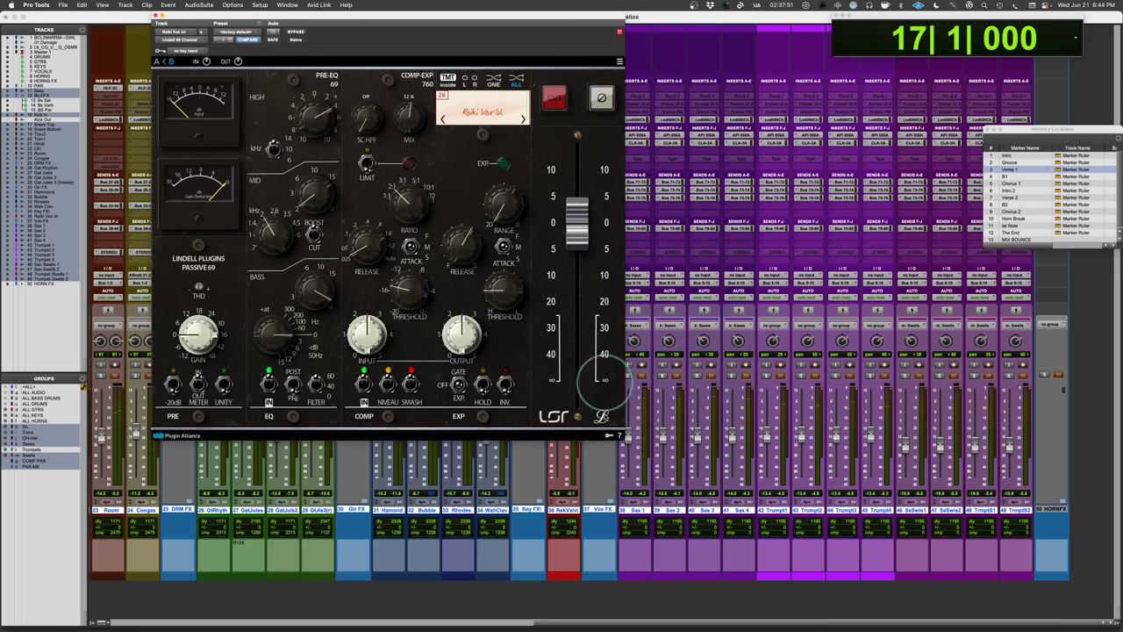
{"action": "left_click_drag", "start_coordinate": [591, 25], "coordinate": [709, 32]}
{"action": "key", "text": "space"}
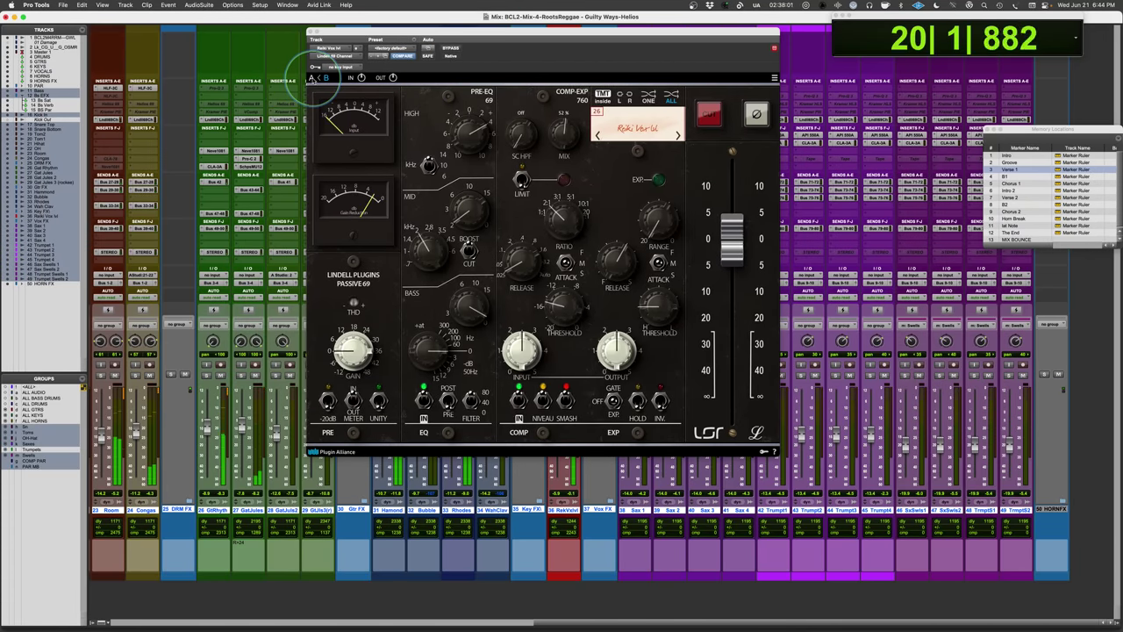
{"action": "left_click", "coordinate": [325, 78]}
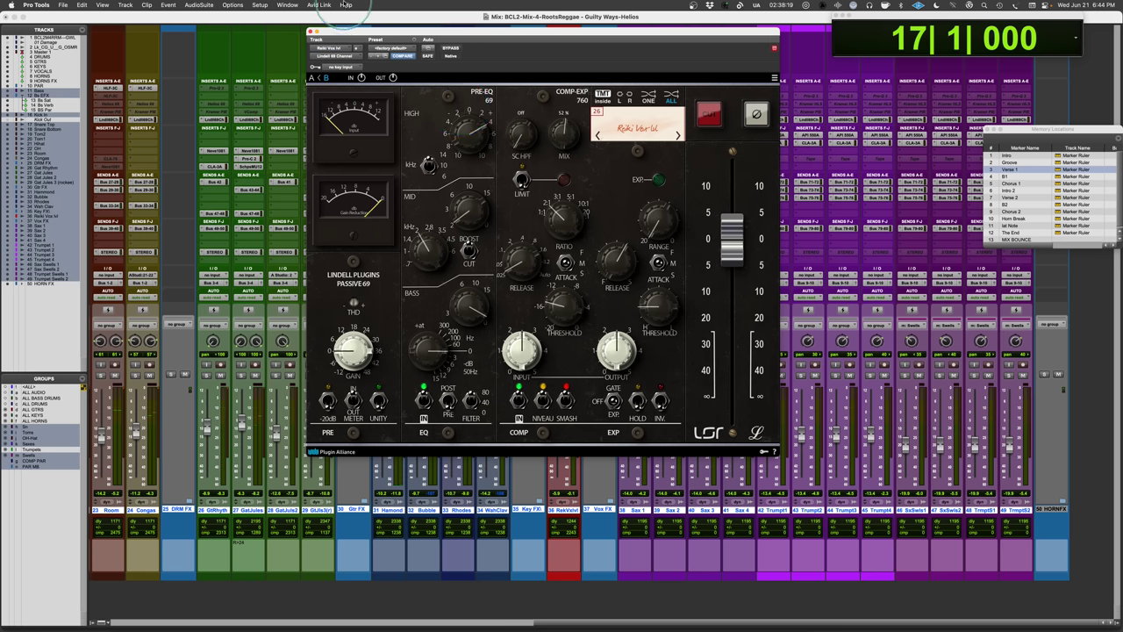
Close the vocal track's Lindell 69 Channel strip and bring the drum tracks into view
{"action": "left_click", "coordinate": [310, 34]}
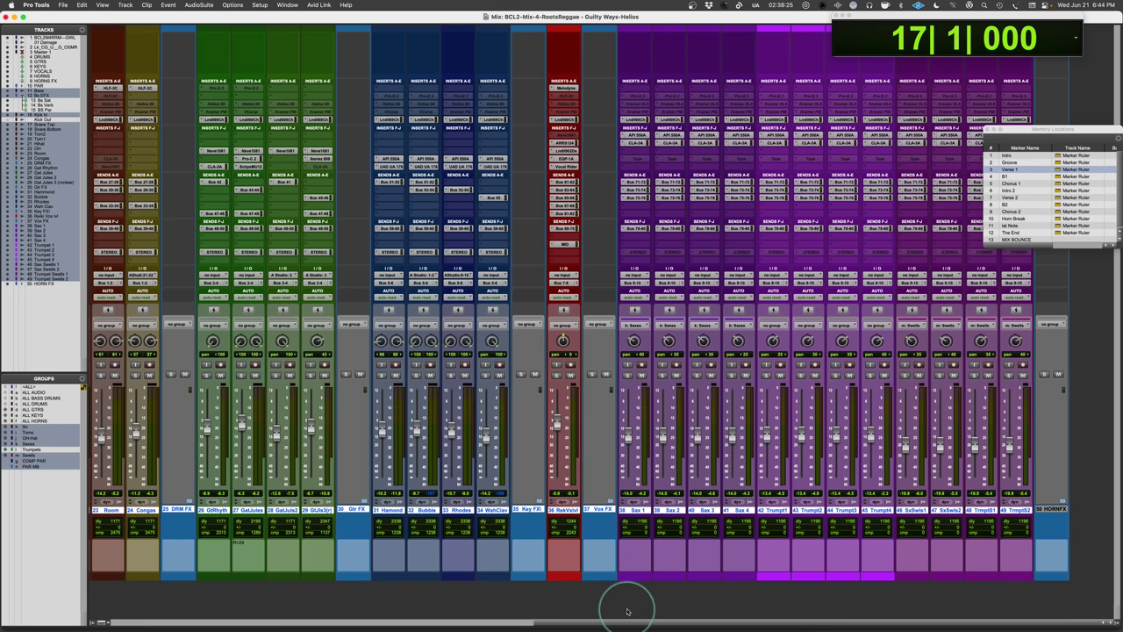
{"action": "scroll", "coordinate": [627, 611], "scroll_direction": "left", "scroll_amount": 15}
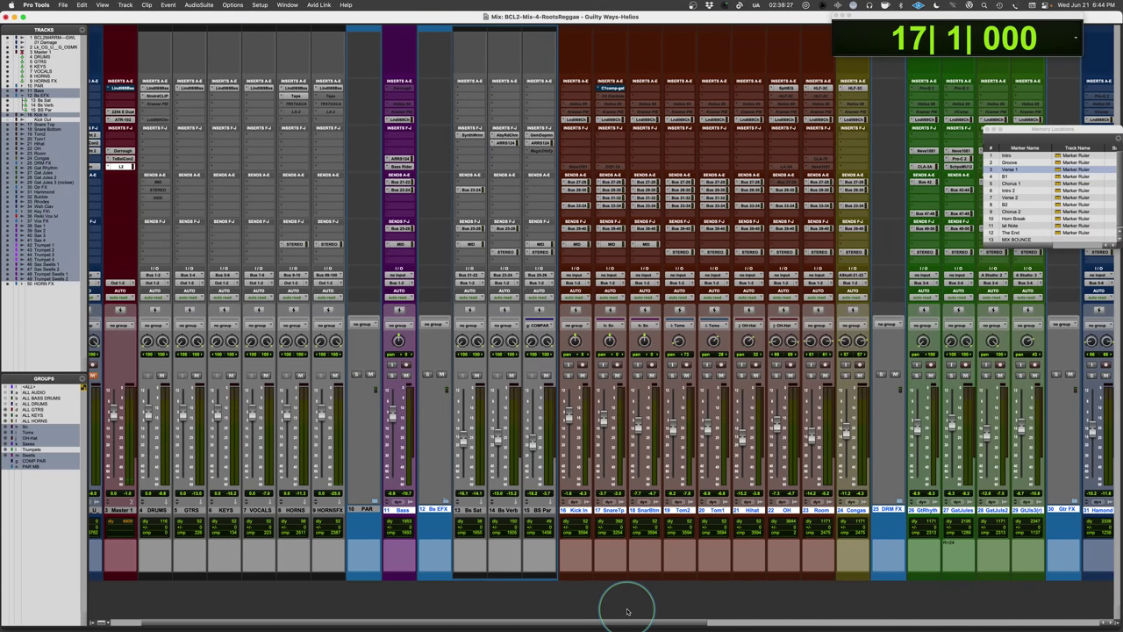
{"action": "scroll", "coordinate": [628, 611], "scroll_direction": "left", "scroll_amount": 2}
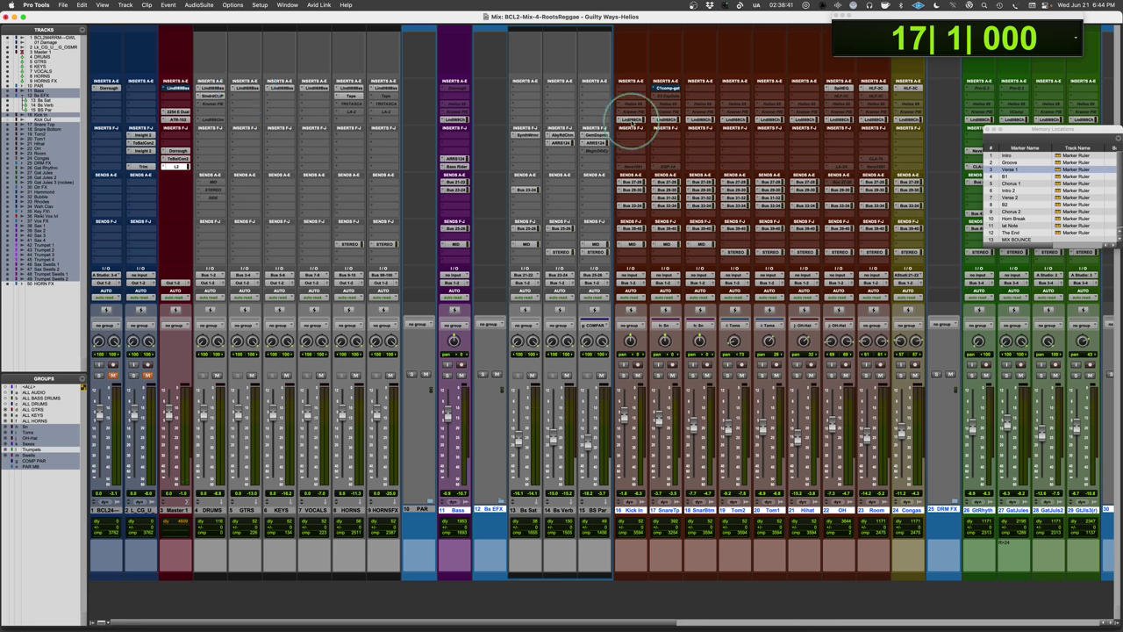
Adjust the FILTER knob on the Kick In track's Lindell 69 Channel strip, then close it
{"action": "left_click", "coordinate": [630, 119]}
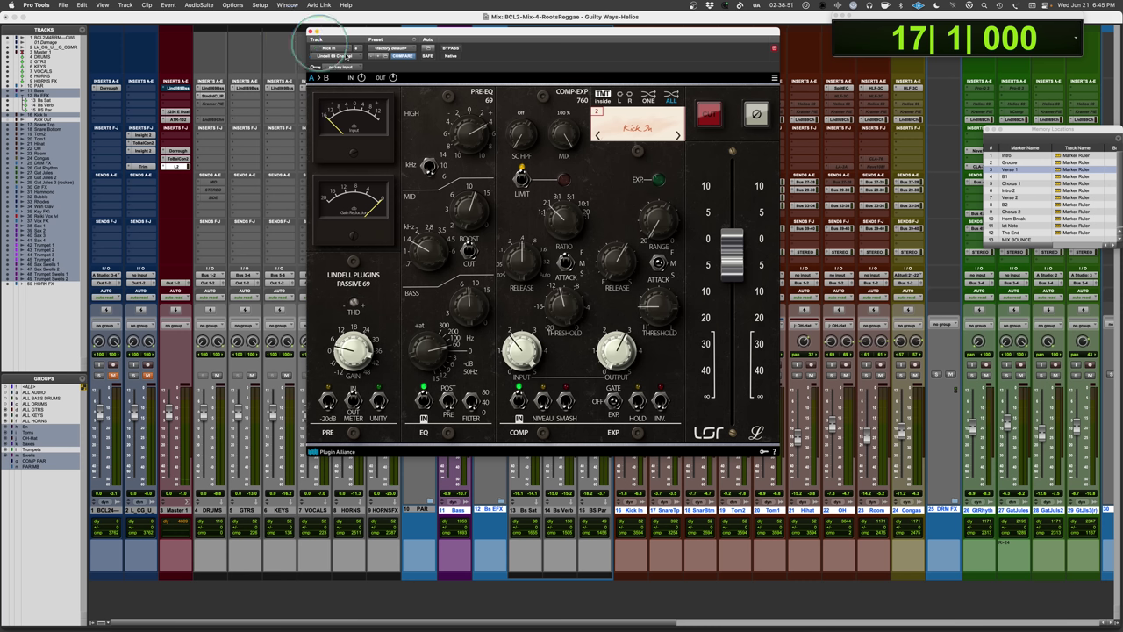
{"action": "scroll", "coordinate": [486, 393], "scroll_direction": "down", "scroll_amount": 2}
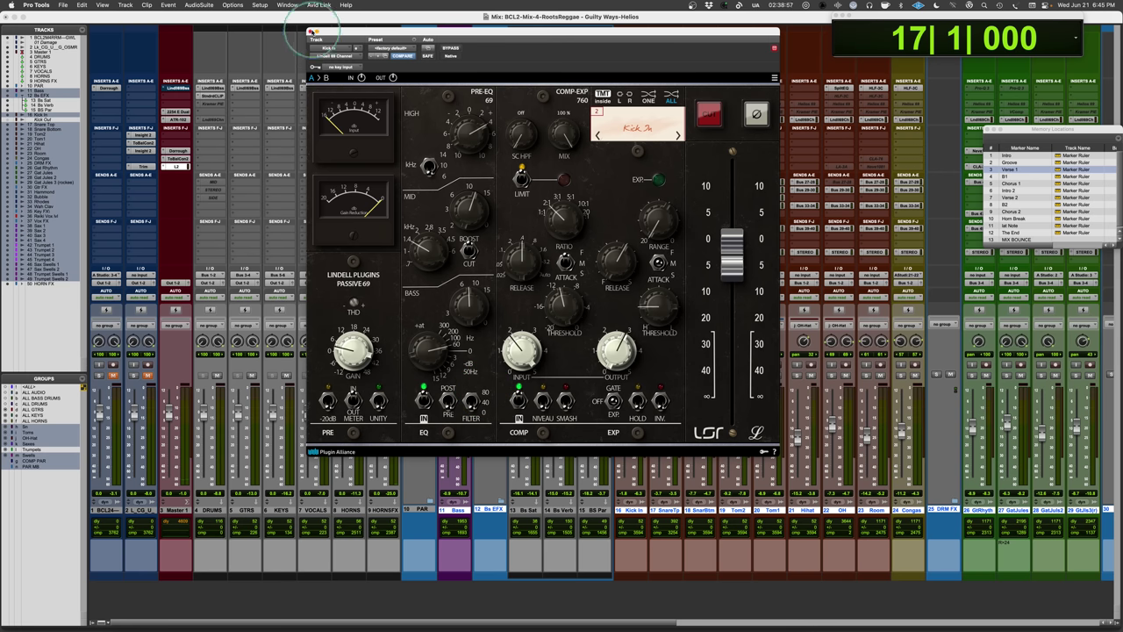
{"action": "left_click", "coordinate": [311, 32]}
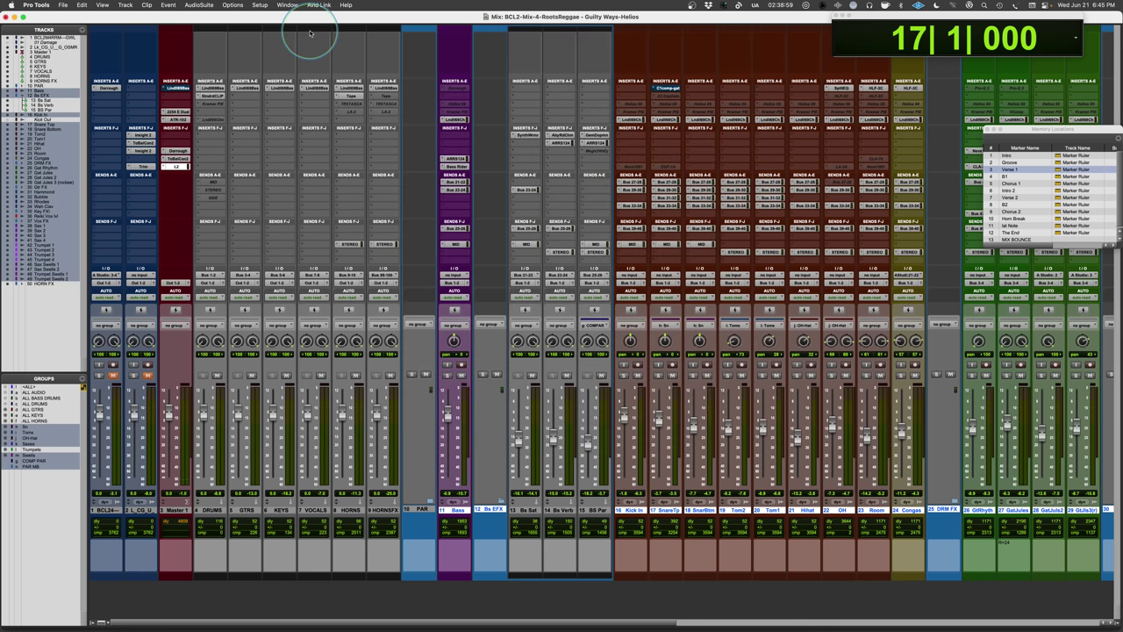
Open the DRUMS Lindell 69 Bus plugin with the DRUMS through HORNSFX stems selected, and move it aside
{"action": "left_click", "coordinate": [211, 90]}
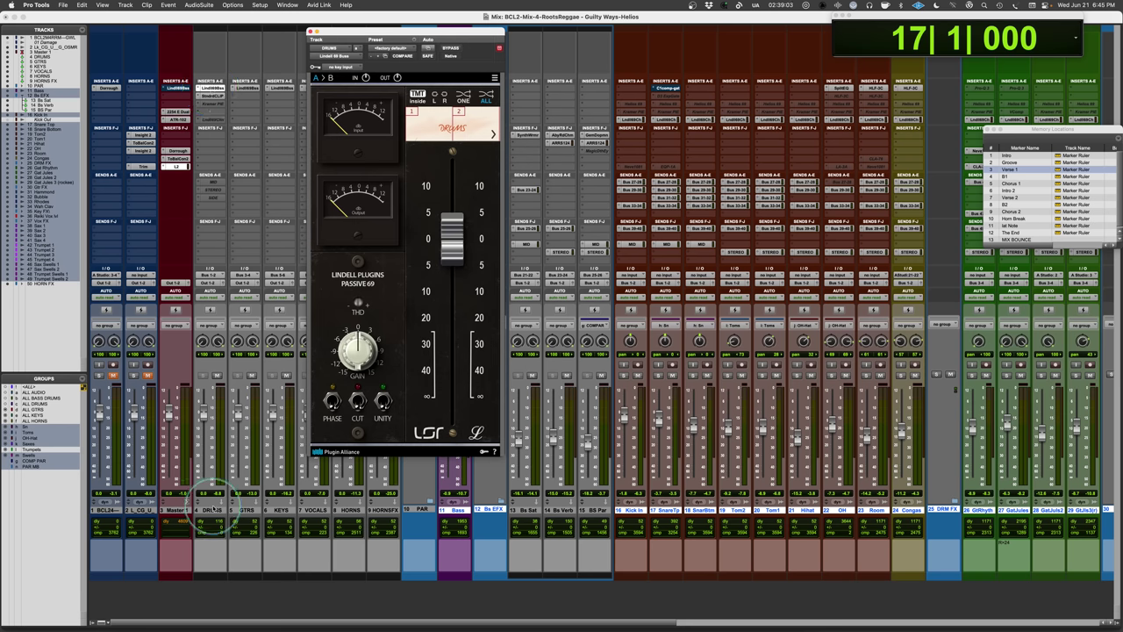
{"action": "left_click", "coordinate": [219, 509]}
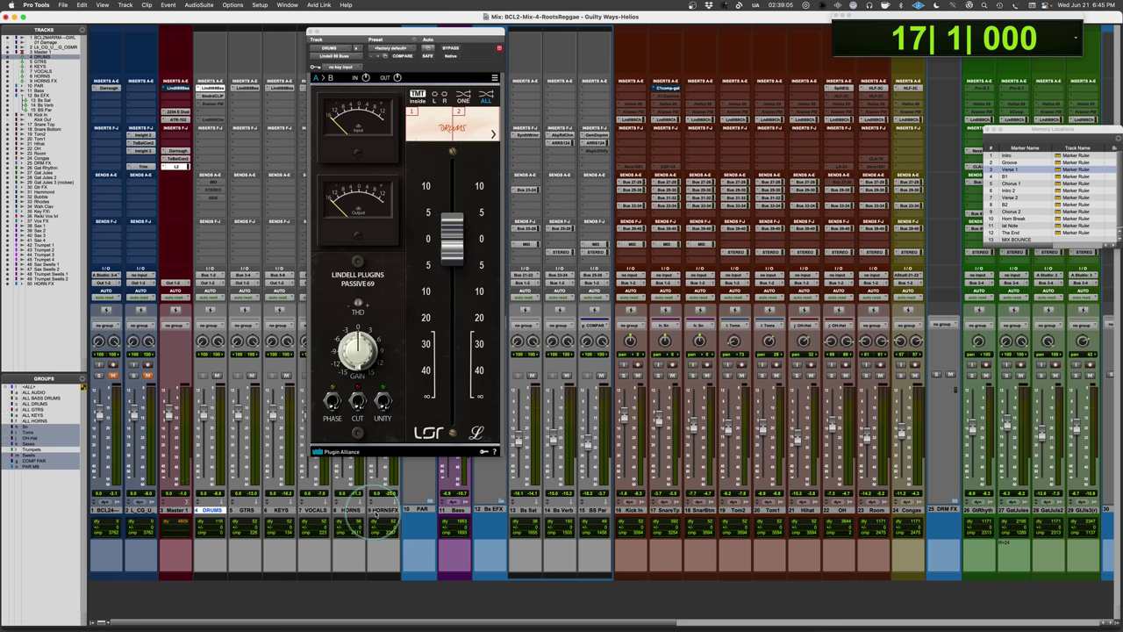
{"action": "left_click", "coordinate": [383, 509], "text": "shift"}
{"action": "left_click_drag", "start_coordinate": [423, 36], "coordinate": [703, 27]}
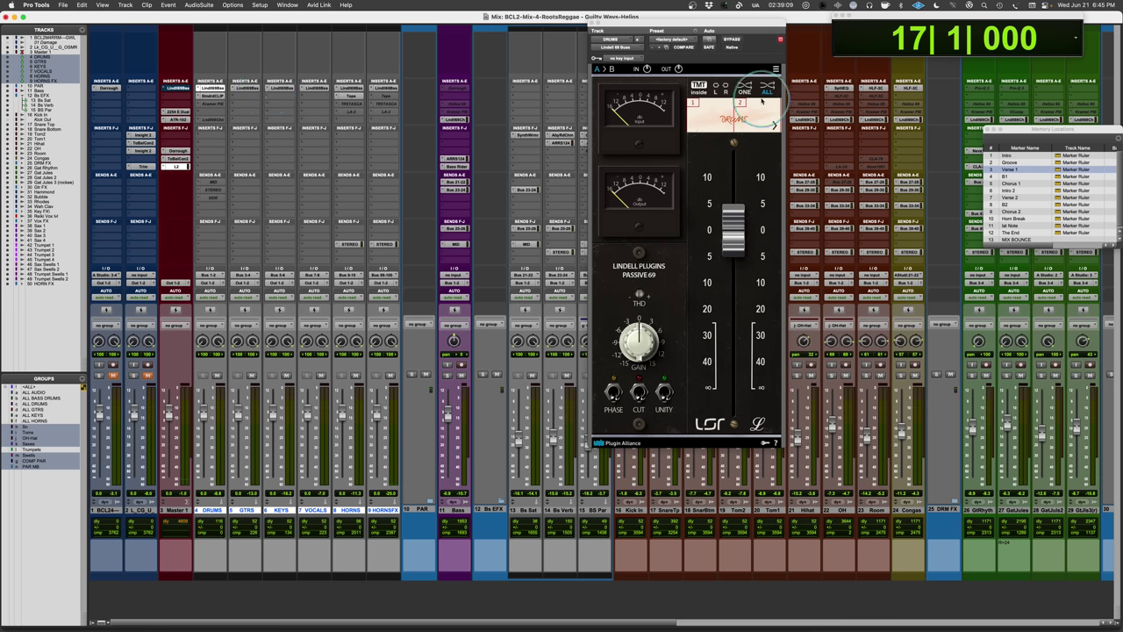
Play the mix, bypassing and re-enabling the stem bus plugins several times, then stop at bar 17
{"action": "key", "text": "space"}
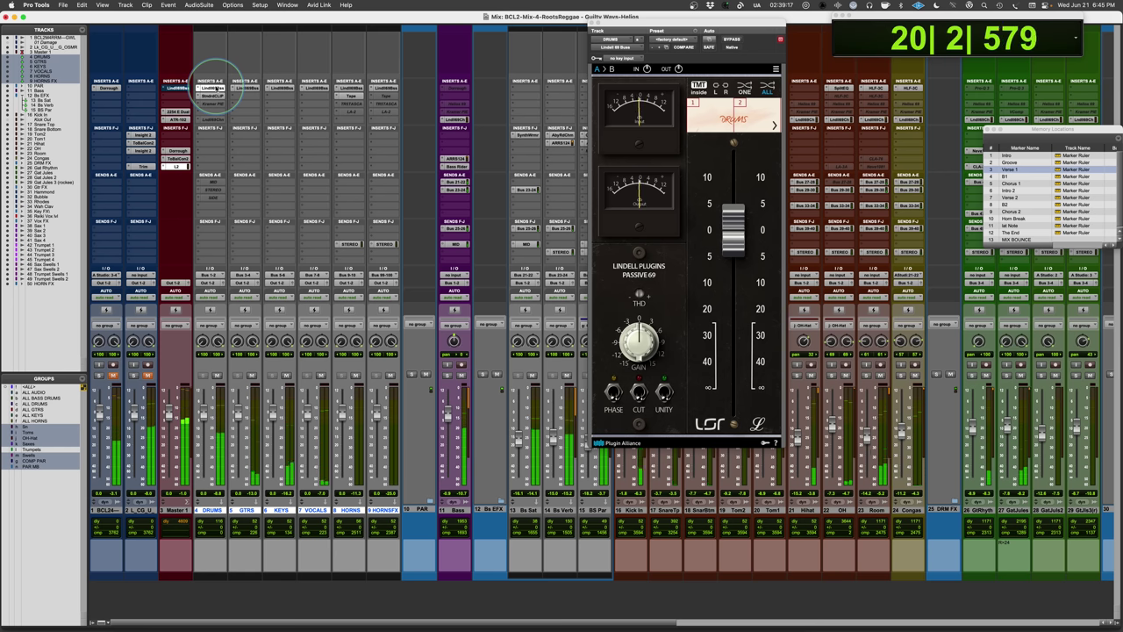
{"action": "left_click", "coordinate": [215, 91], "text": "super"}
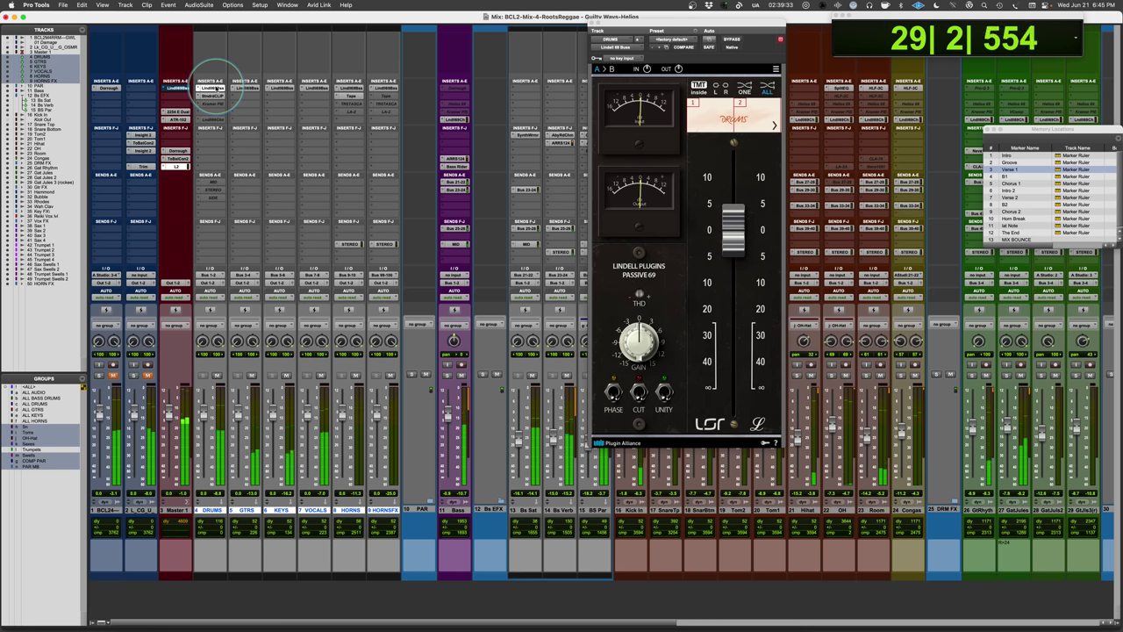
{"action": "left_click", "coordinate": [216, 88], "text": "alt+shift+super"}
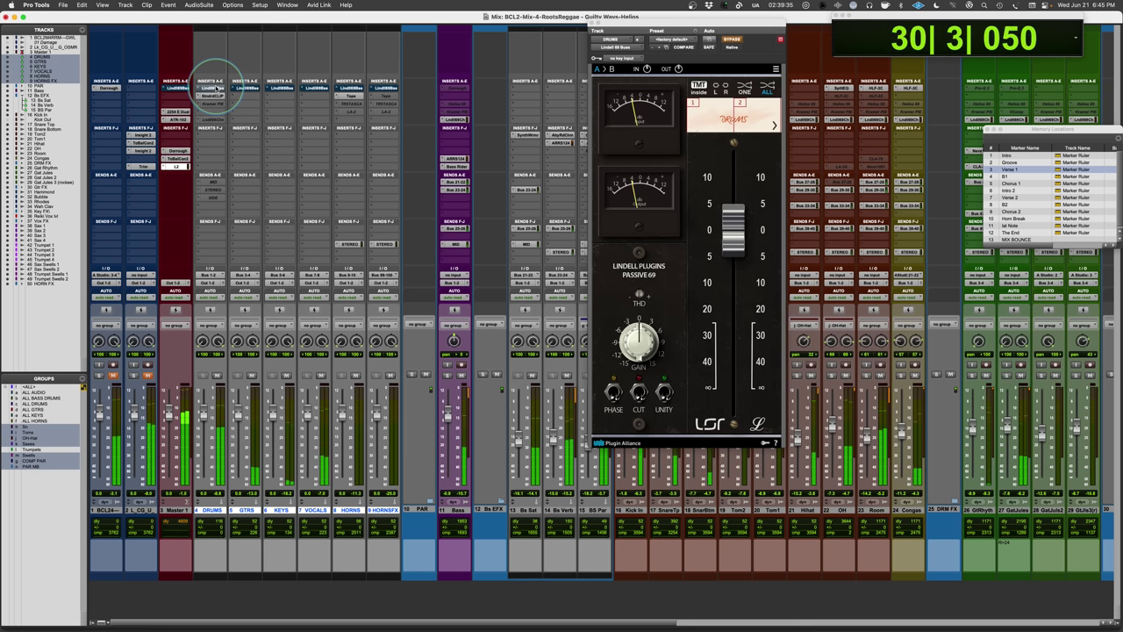
{"action": "left_click", "coordinate": [216, 89], "text": "alt+shift+super"}
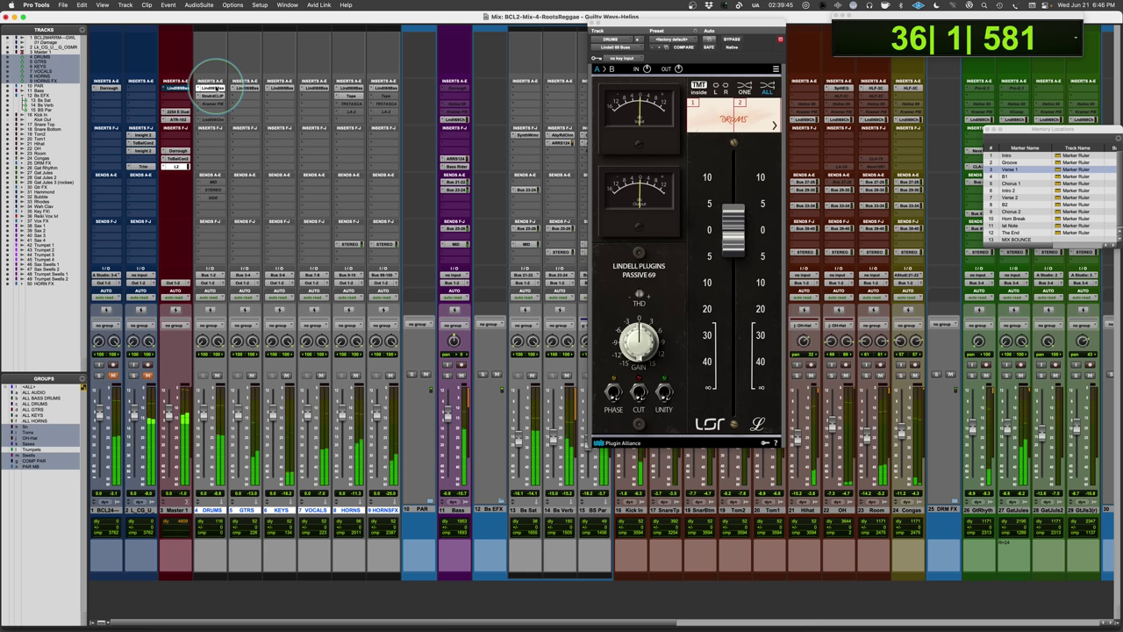
{"action": "left_click", "coordinate": [216, 88], "text": "super"}
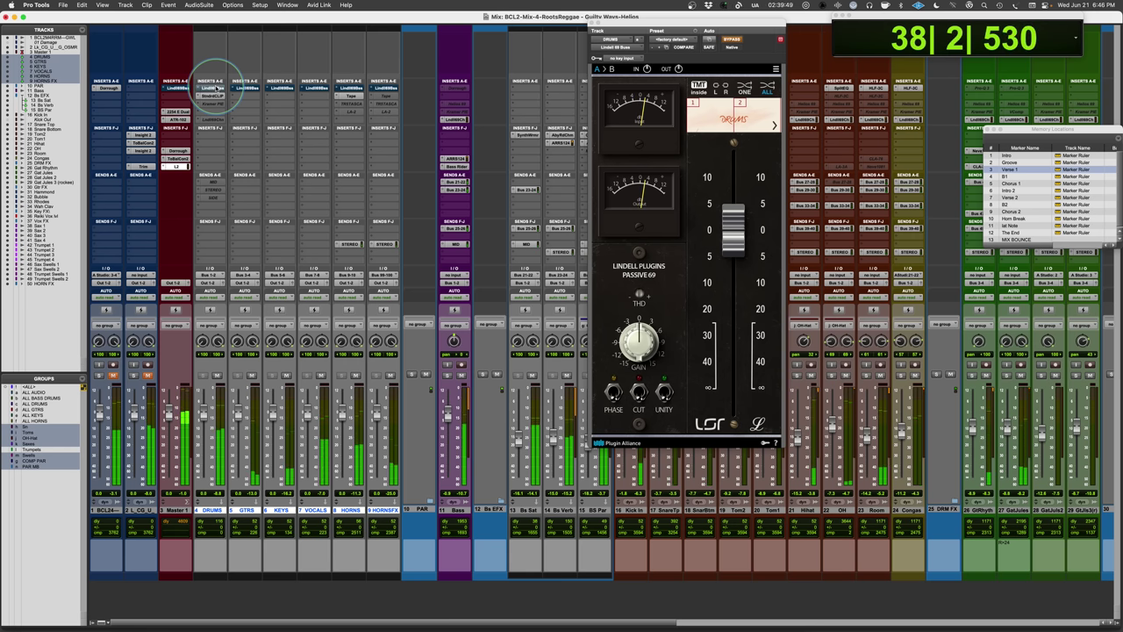
{"action": "left_click", "coordinate": [217, 88], "text": "super"}
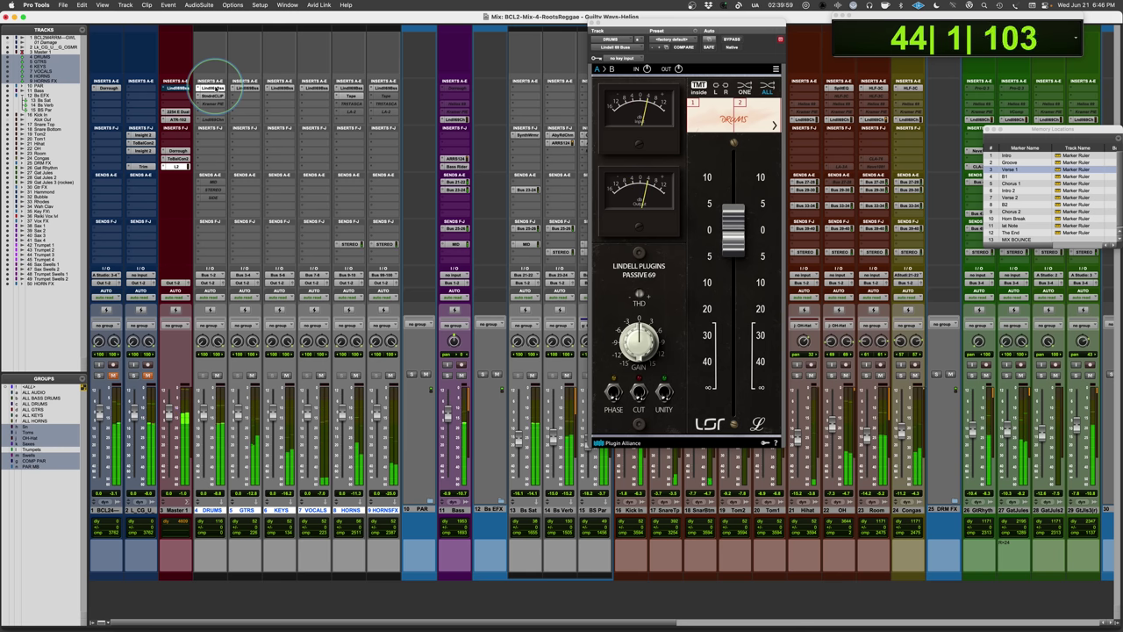
{"action": "left_click", "coordinate": [213, 90], "text": "super"}
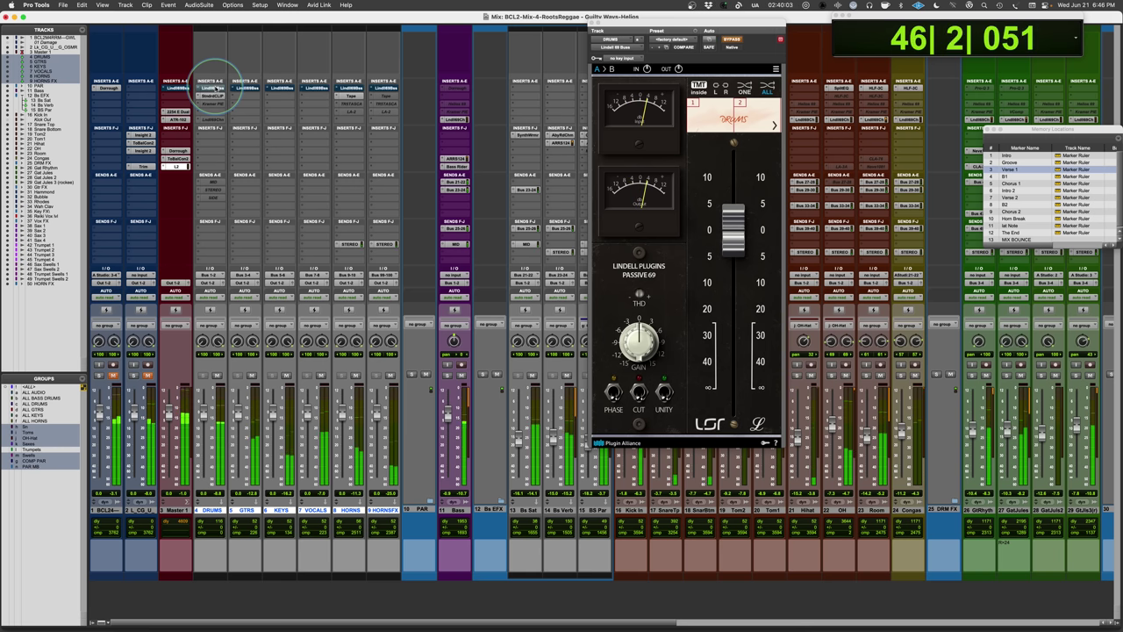
{"action": "left_click", "coordinate": [213, 90], "text": "super"}
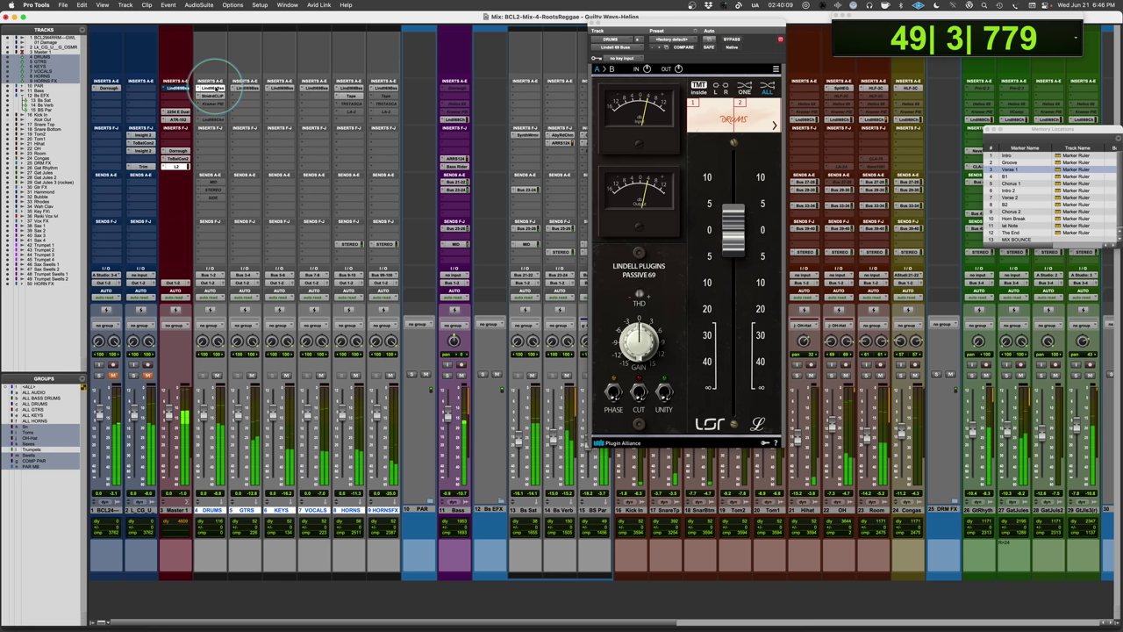
{"action": "key", "text": "space"}
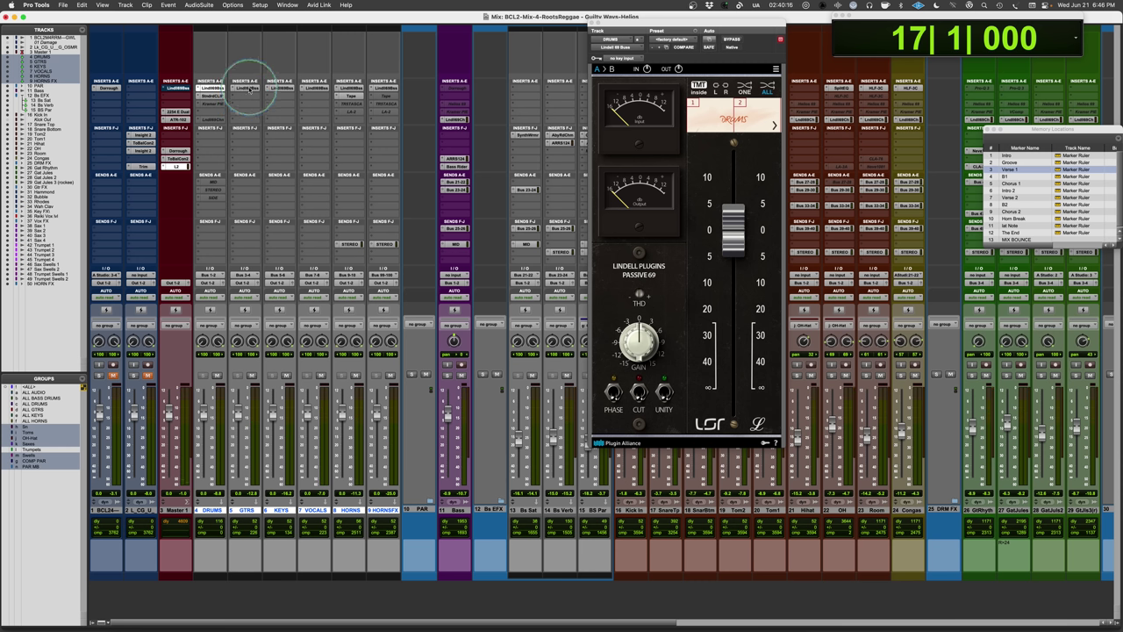
View the GTRS and KEYS bus plugins, then open the Bass Lindell 69 Channel strip, uncovering the counter
{"action": "left_click", "coordinate": [248, 89]}
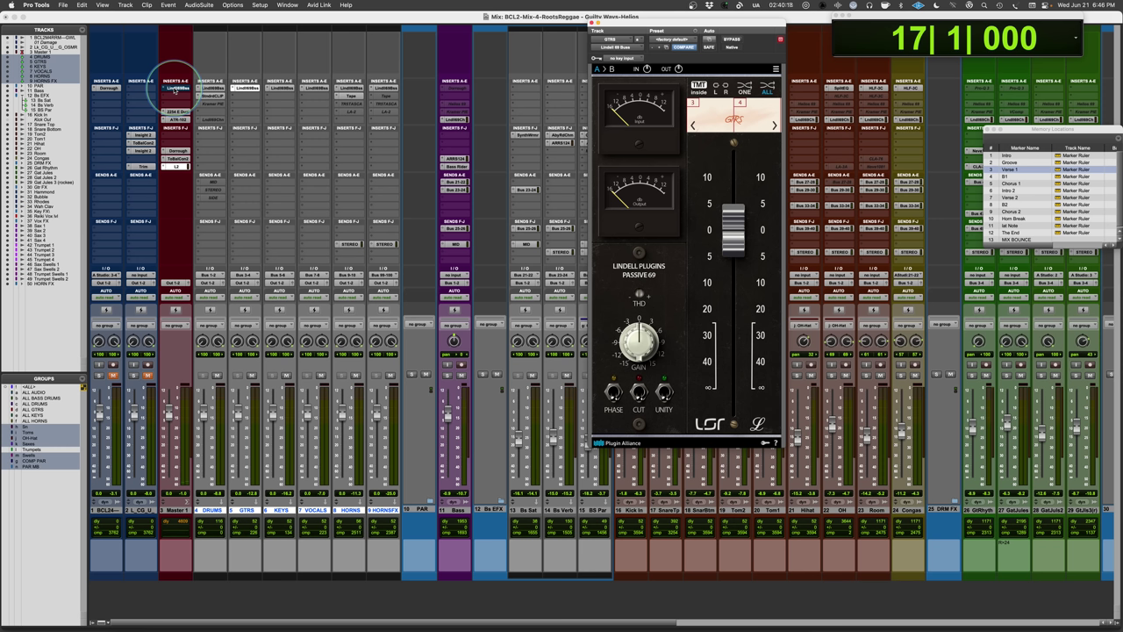
{"action": "left_click", "coordinate": [280, 88]}
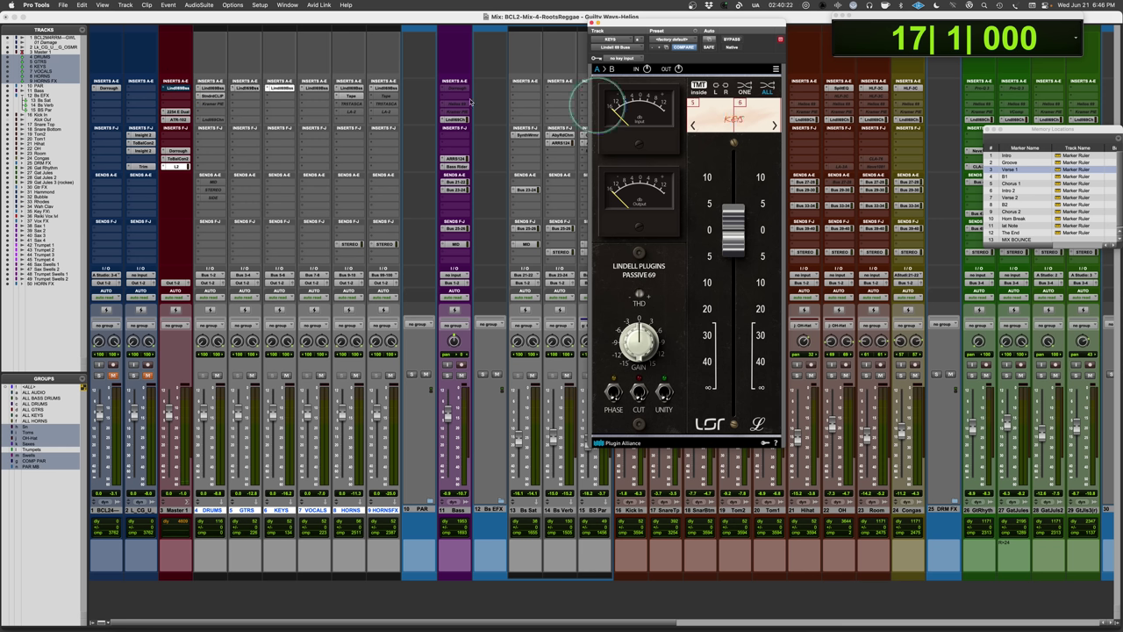
{"action": "left_click", "coordinate": [348, 89]}
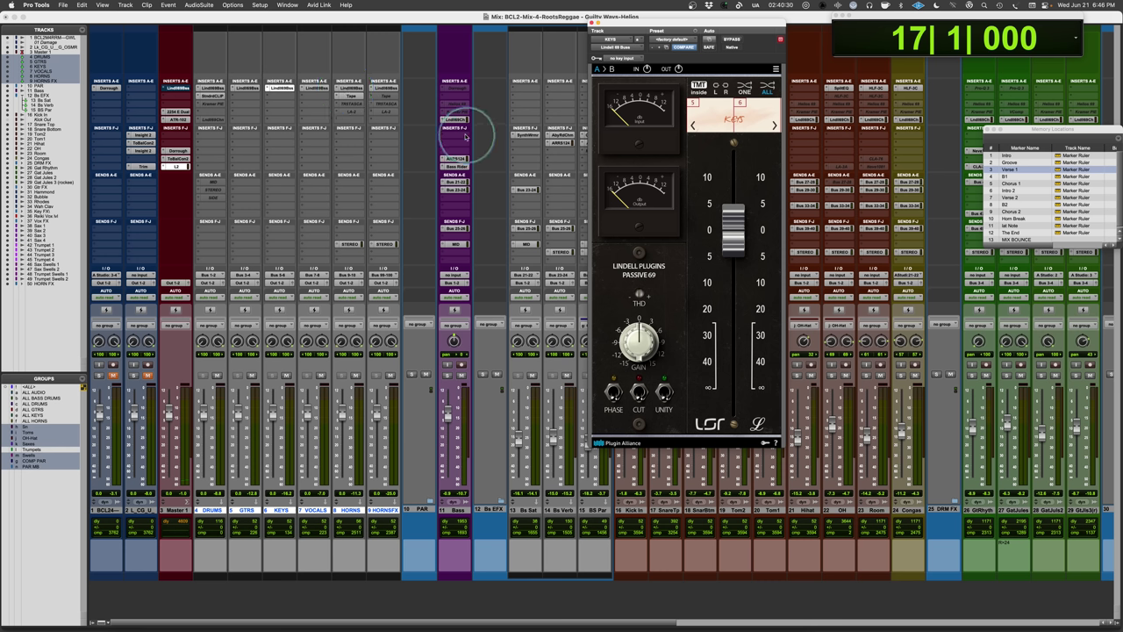
{"action": "left_click", "coordinate": [457, 120]}
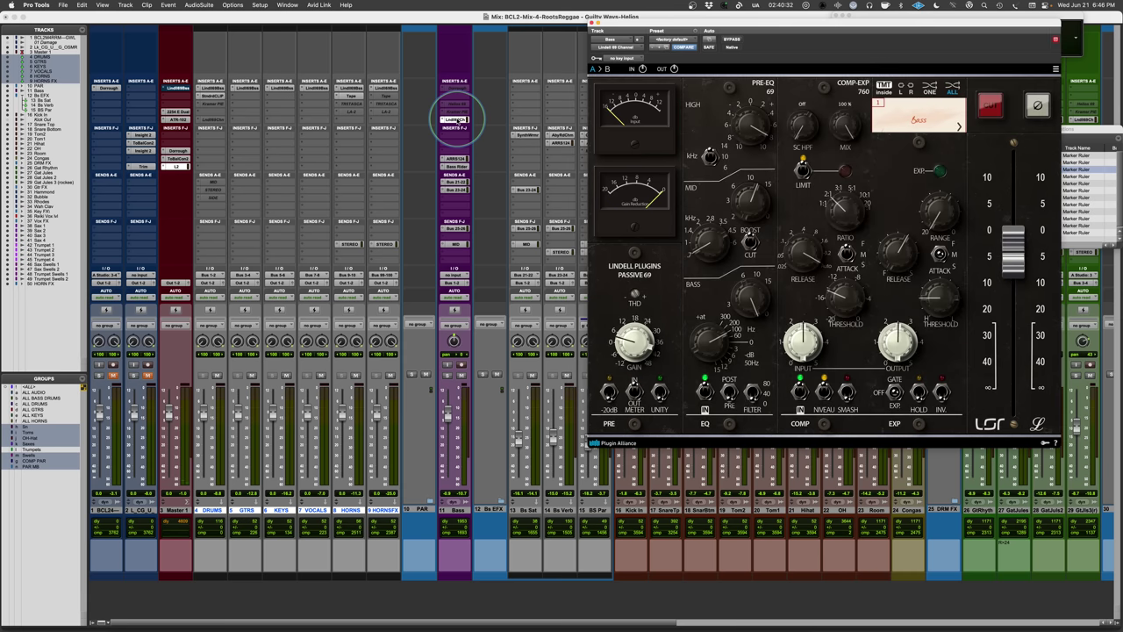
{"action": "left_click_drag", "start_coordinate": [814, 26], "coordinate": [568, 57]}
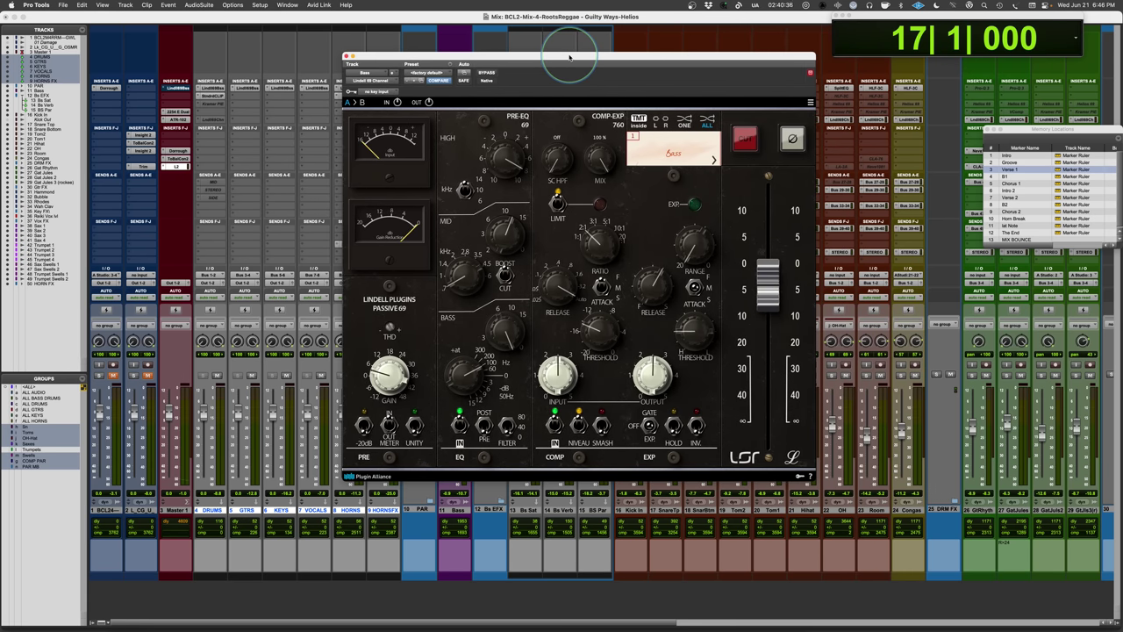